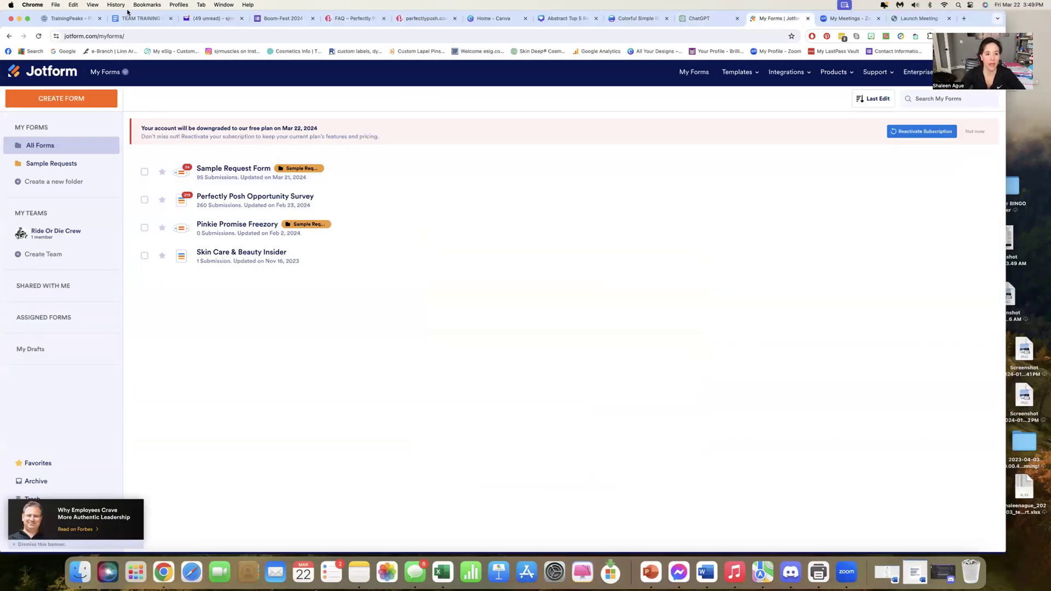
Log out of Jotform and sign back in with the saved Google account
left_click(989, 71)
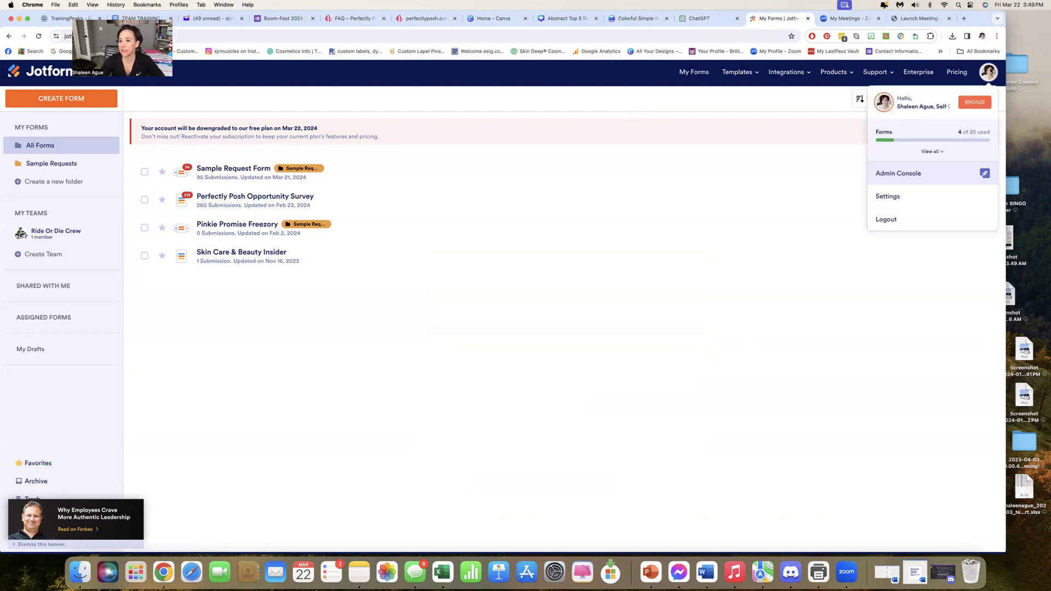
left_click(885, 222)
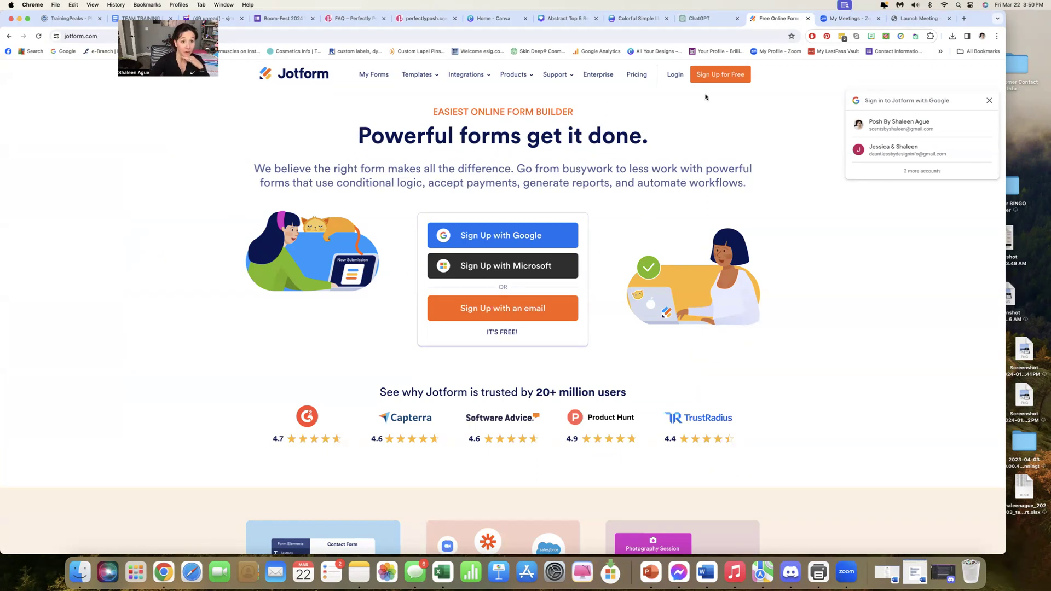
left_click(918, 126)
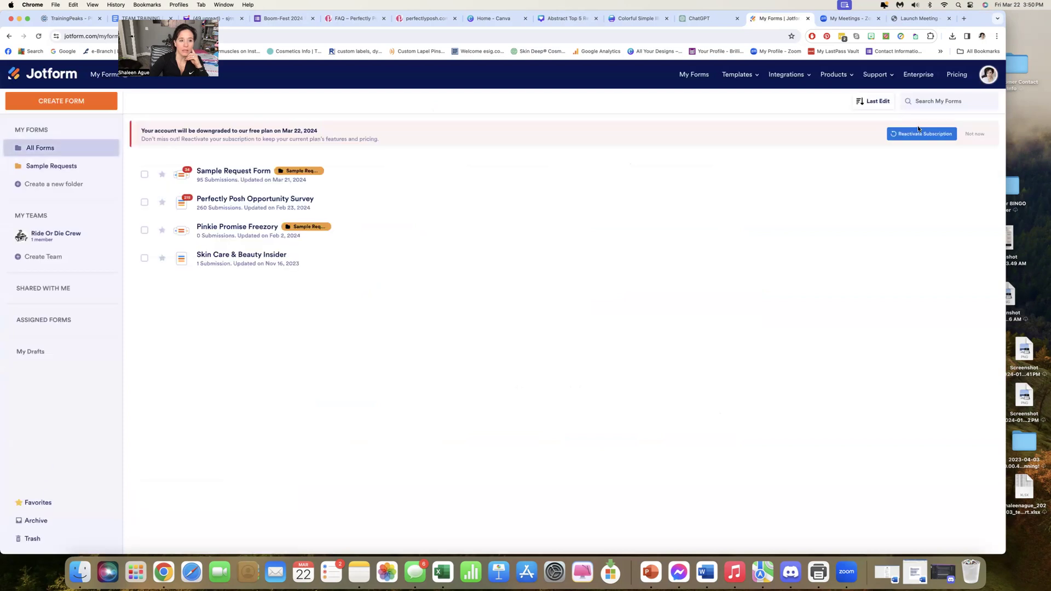
Examine the products offered under My Forms, the available template types and the featured integrations
left_click(49, 75)
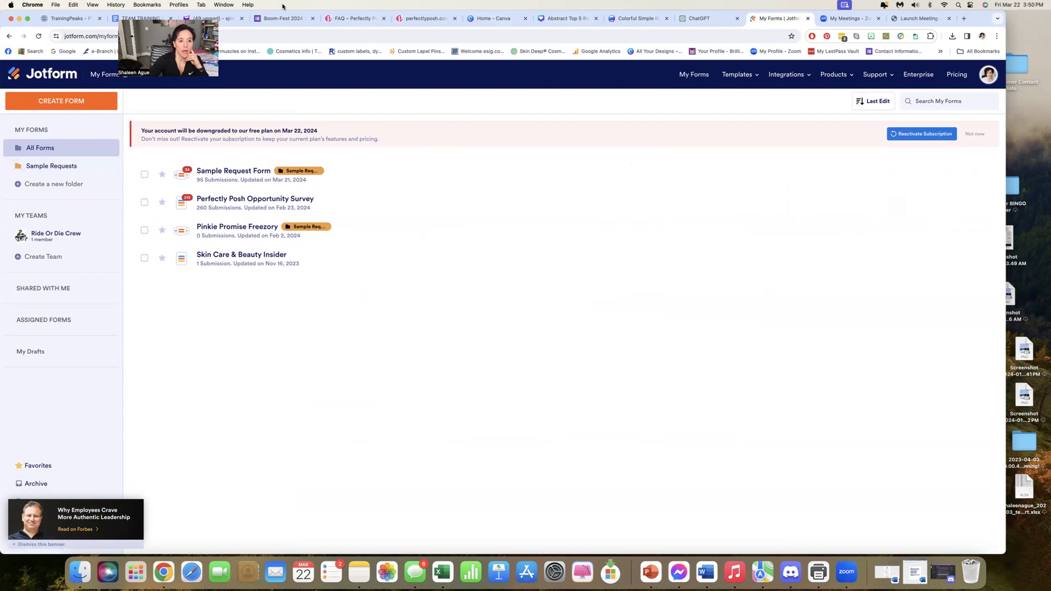
left_click(125, 75)
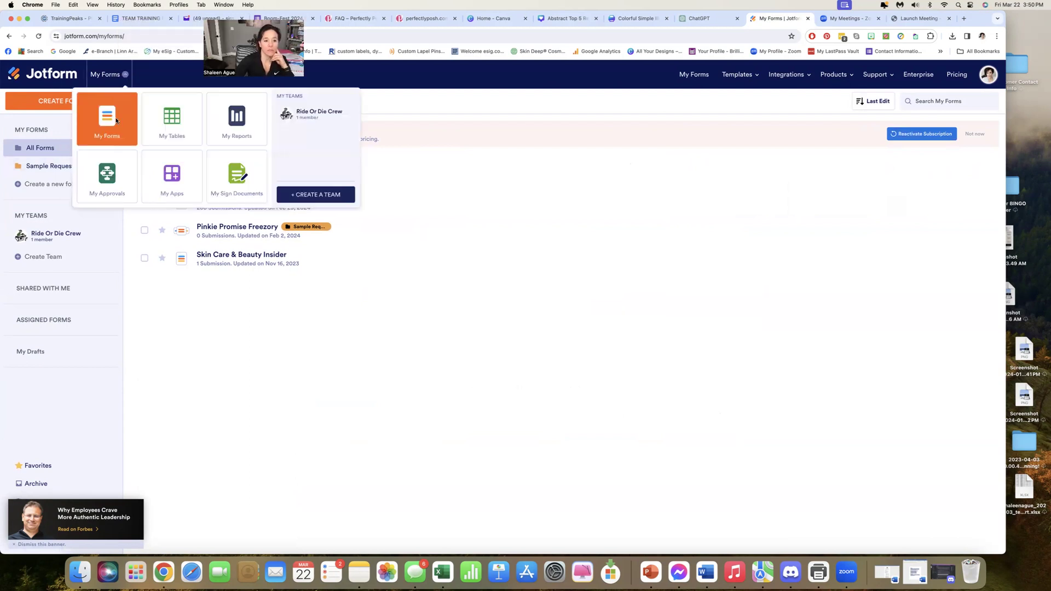
left_click(126, 74)
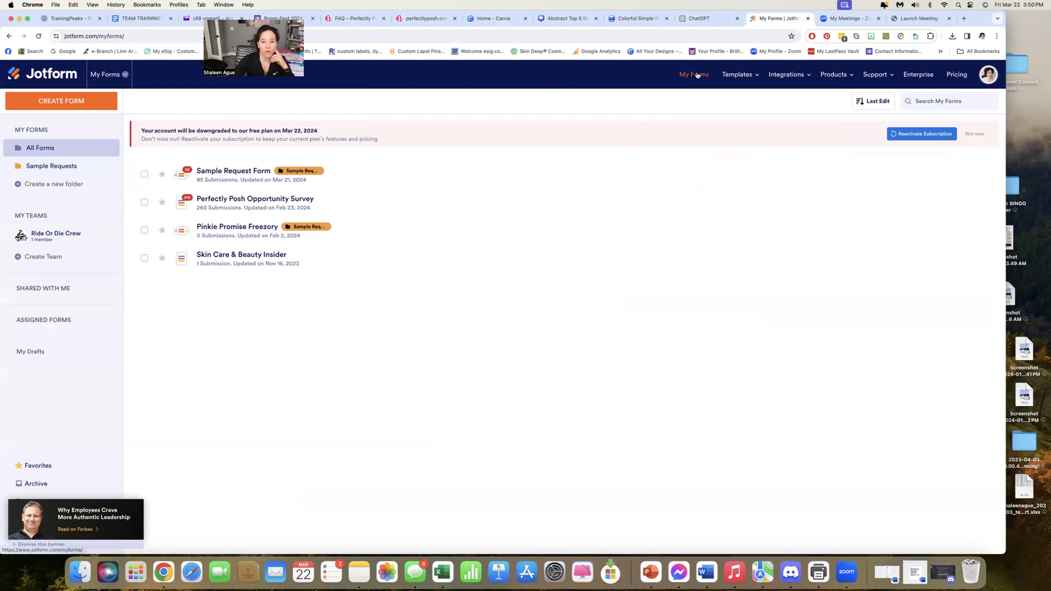
mouse_move(731, 76)
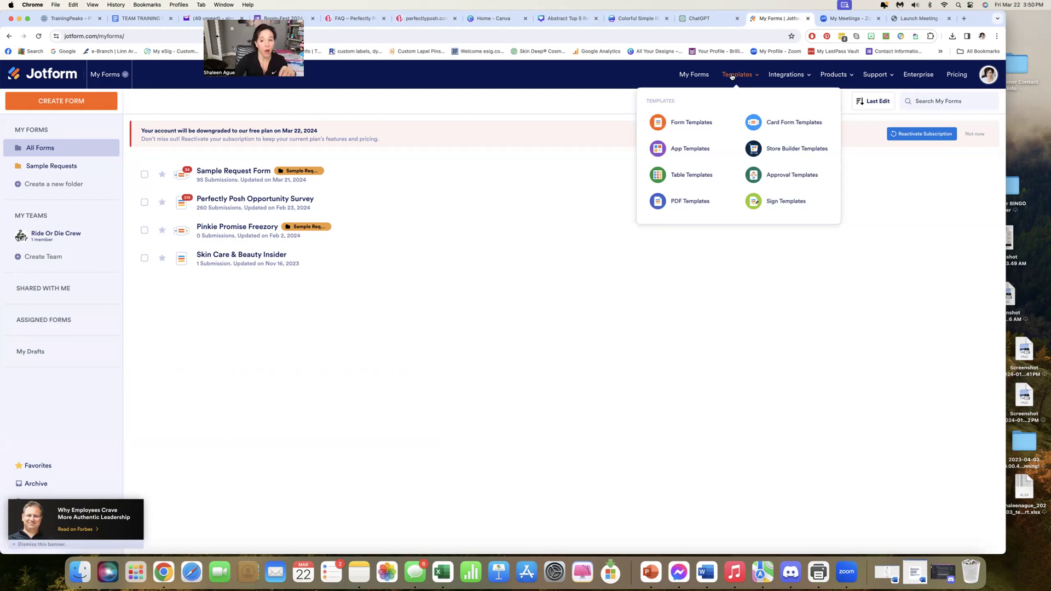
mouse_move(786, 79)
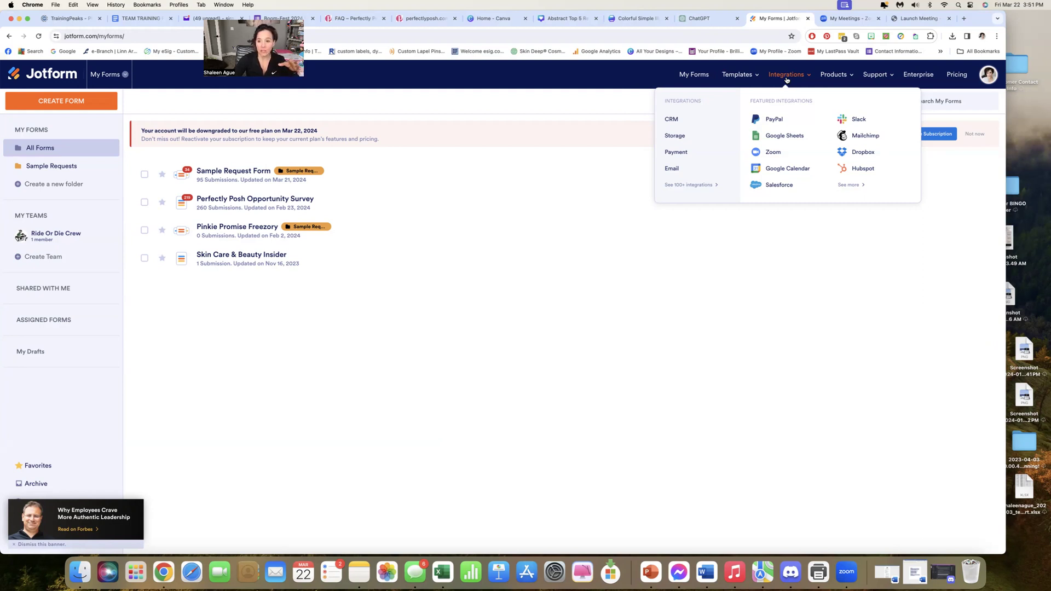
mouse_move(893, 73)
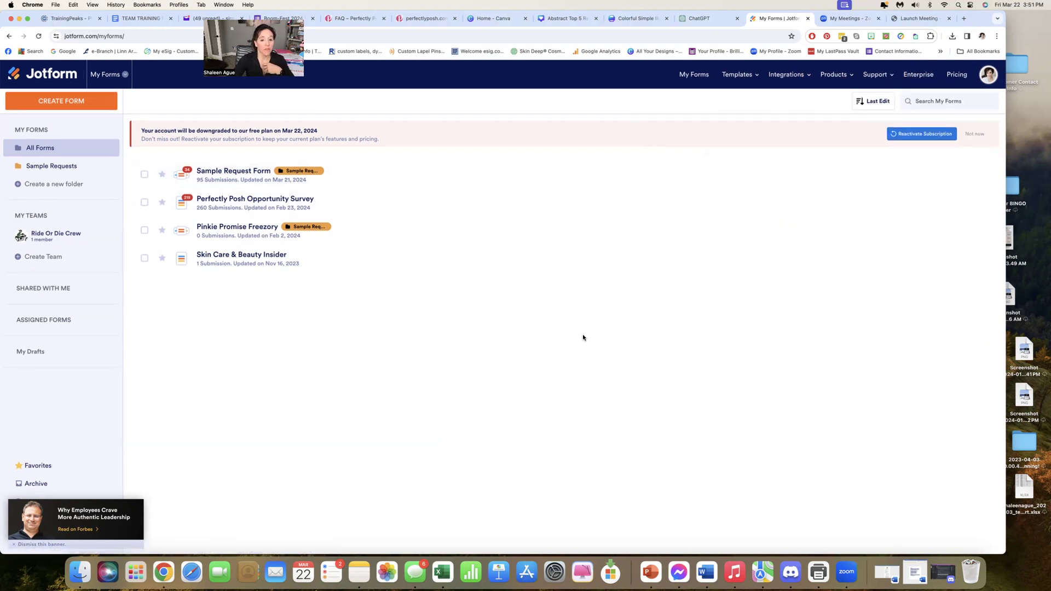
Start creating a form from a template and look through the template gallery and its form types
left_click(68, 106)
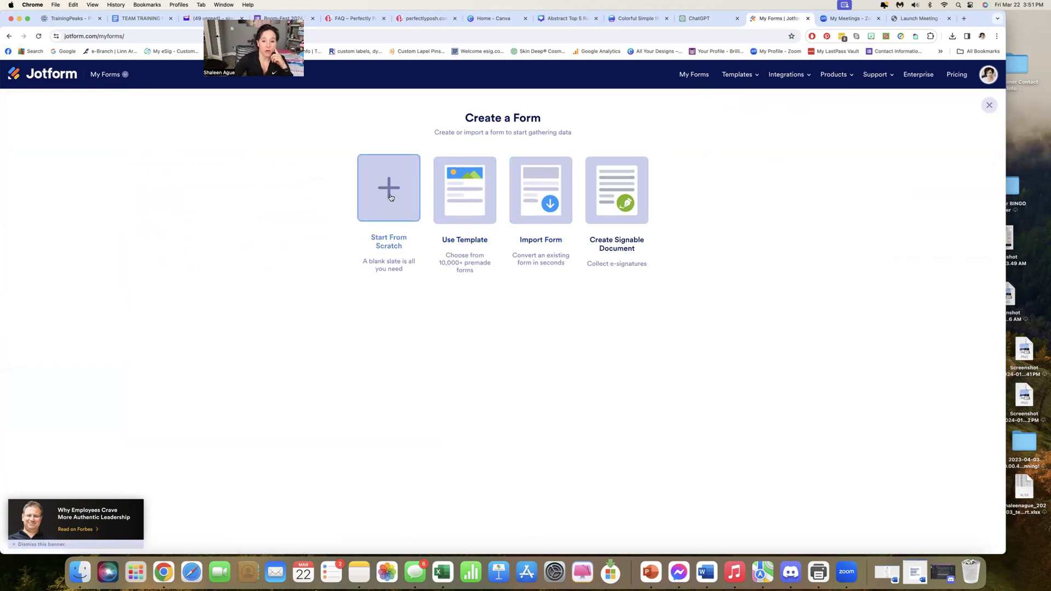
left_click(466, 199)
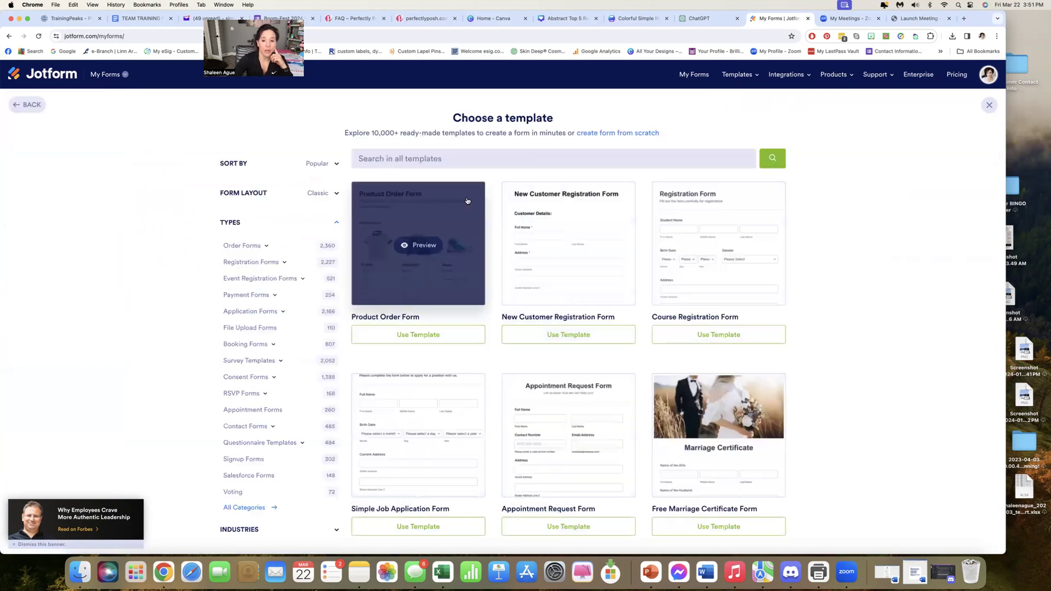
scroll(199, 261, "down", 5)
scroll(221, 212, "up", 6)
scroll(242, 229, "down", 5)
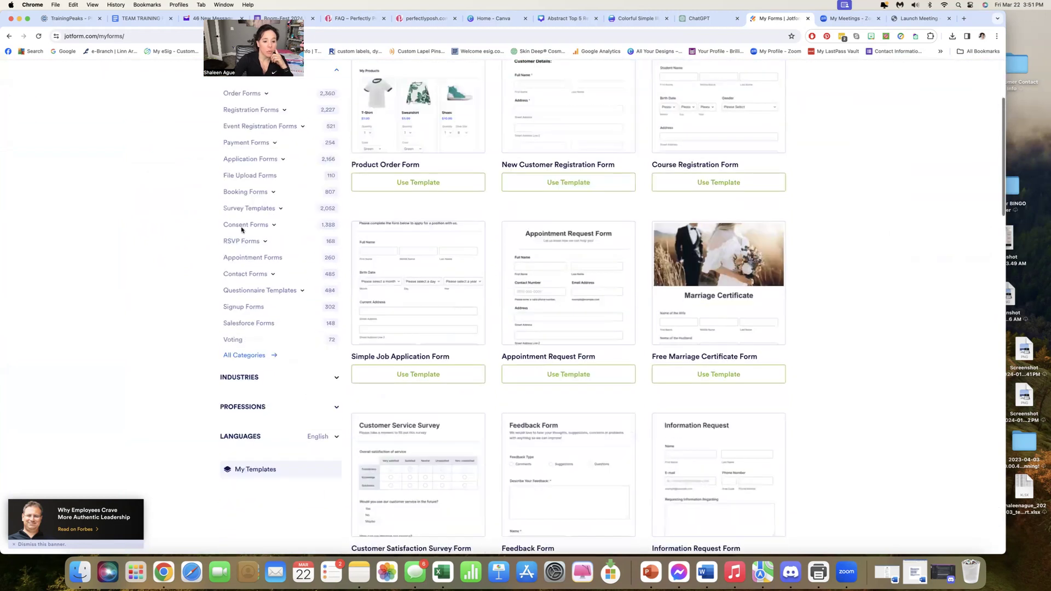
scroll(241, 229, "up", 3)
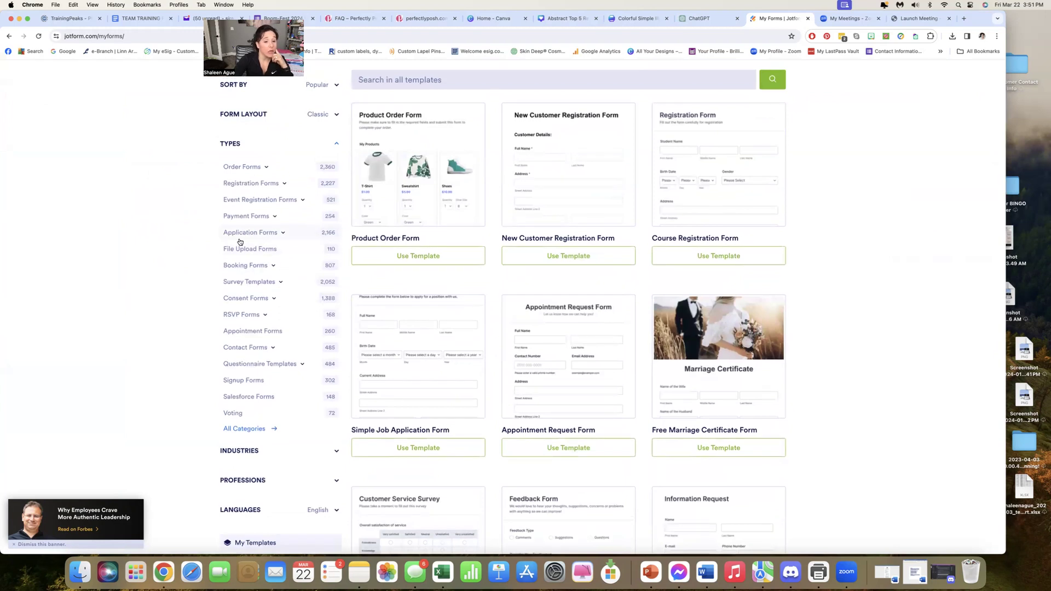
scroll(239, 241, "up", 3)
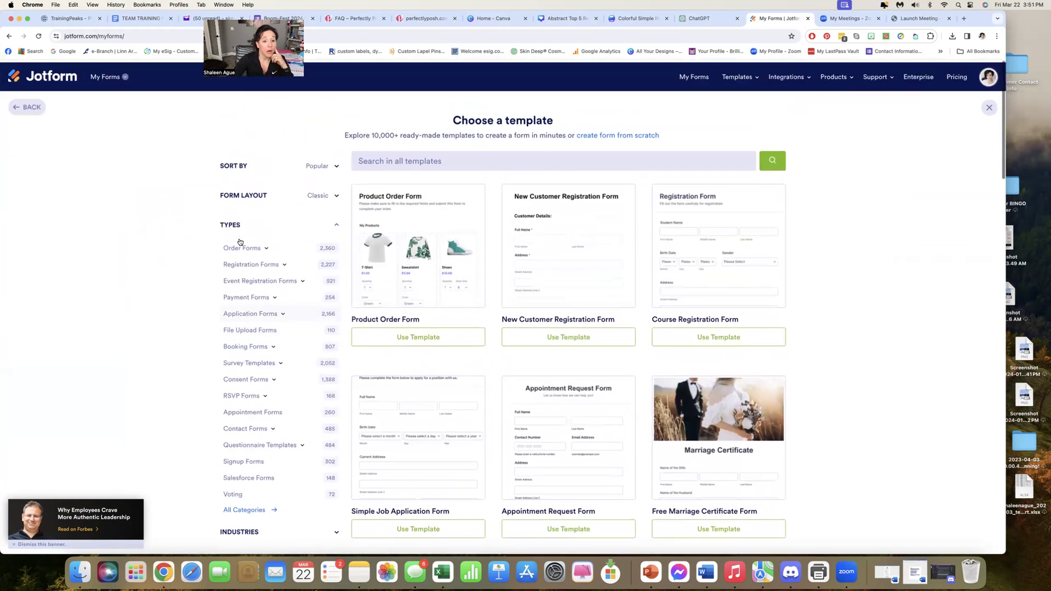
Search the form templates for "Samples" and look through the matching templates
left_click(376, 158)
type("S")
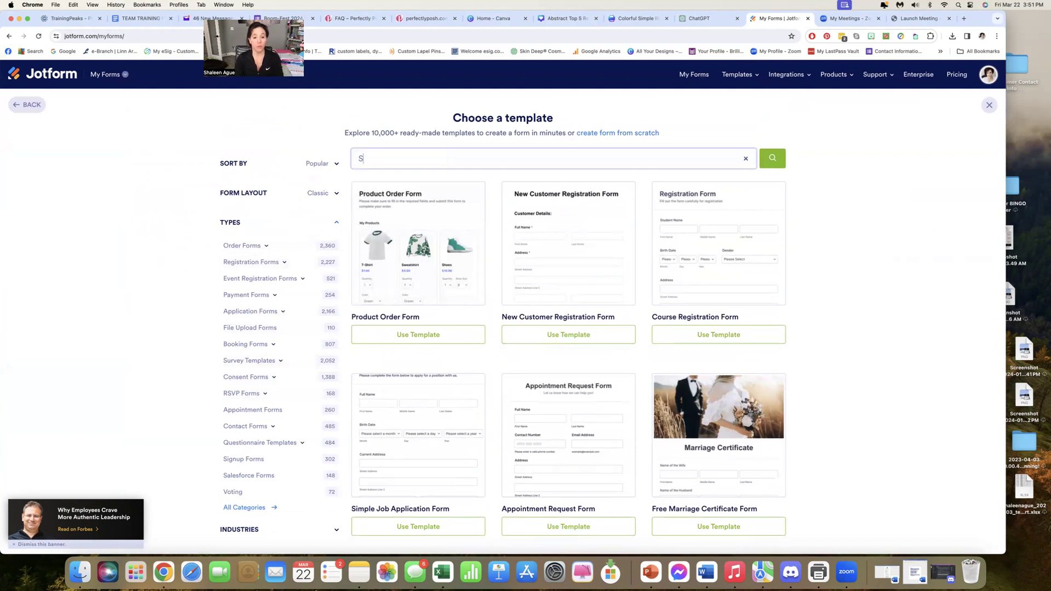
type("amples")
key("Return")
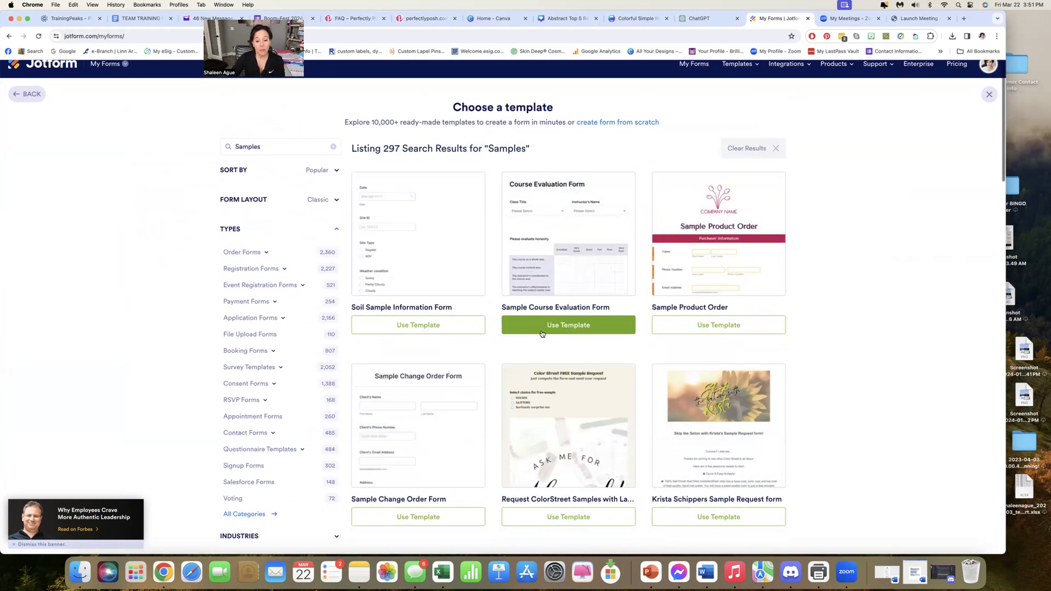
scroll(542, 333, "down", 5)
scroll(542, 332, "down", 7)
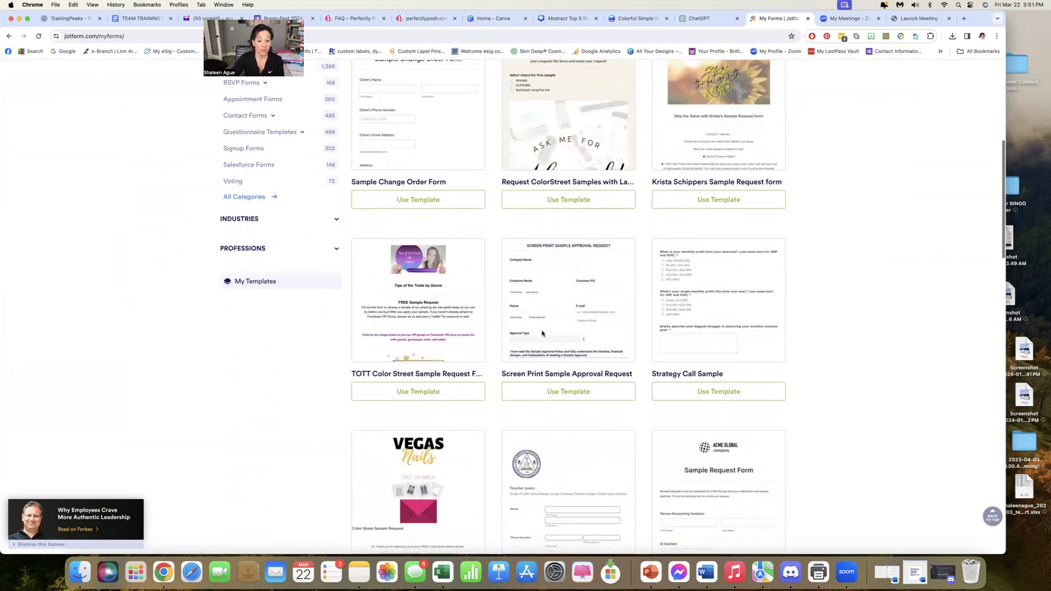
scroll(542, 332, "down", 6)
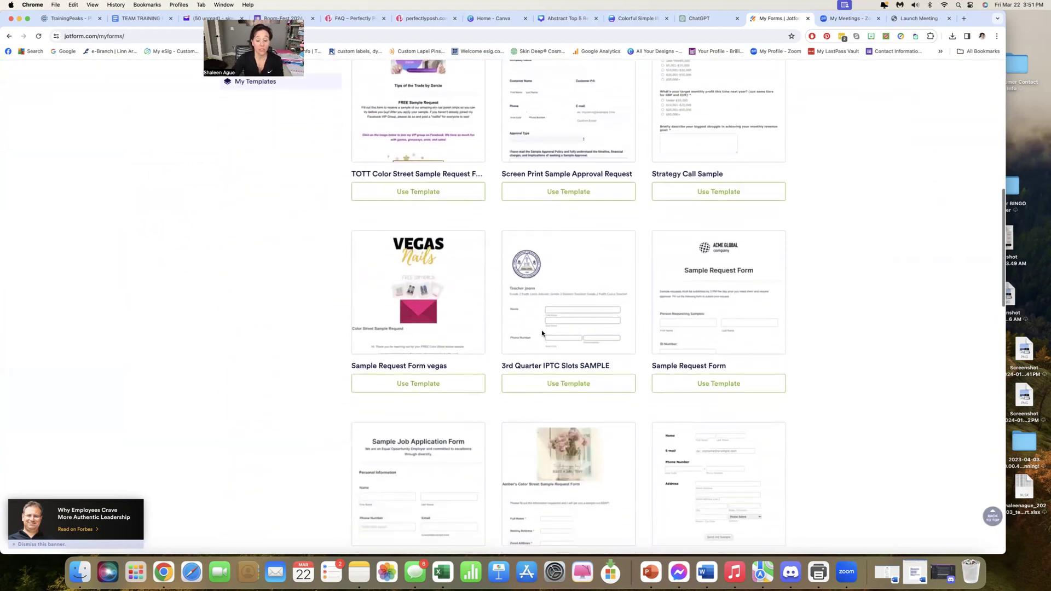
scroll(542, 332, "up", 18)
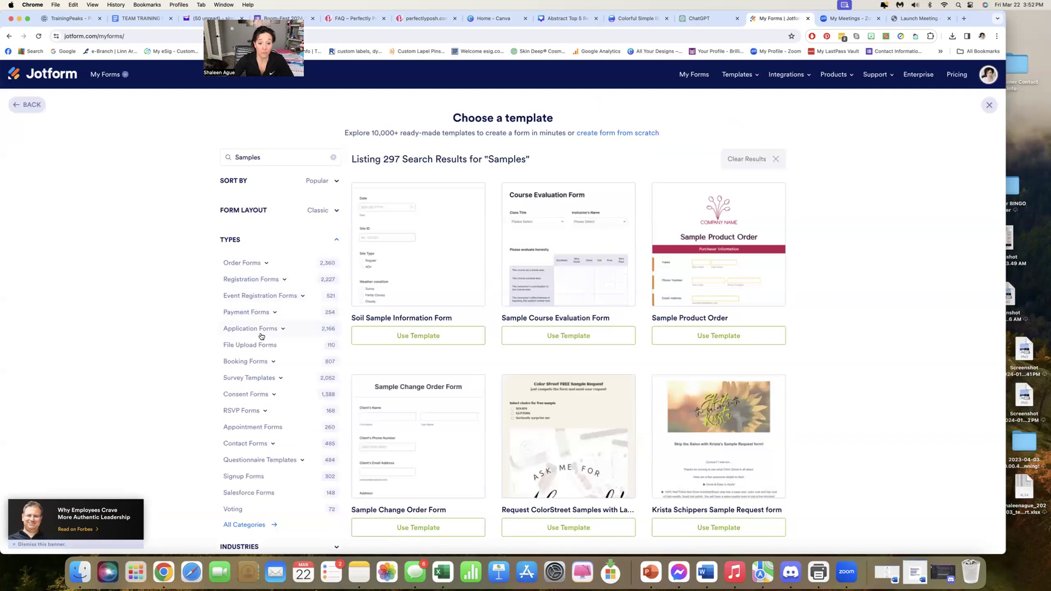
Look through the Payment Forms and Application Forms template categories
left_click(255, 316)
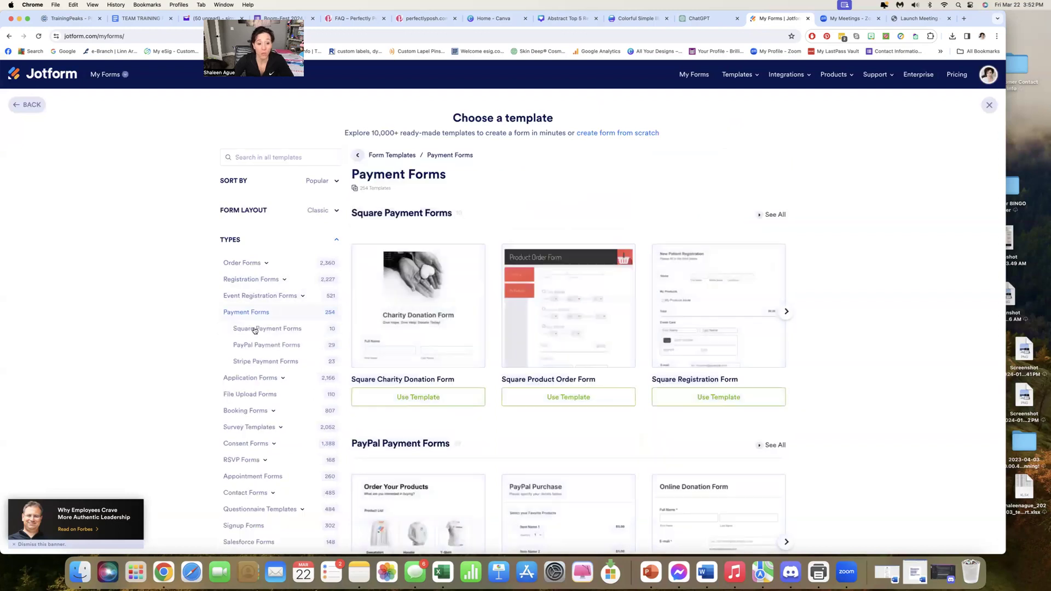
left_click(254, 378)
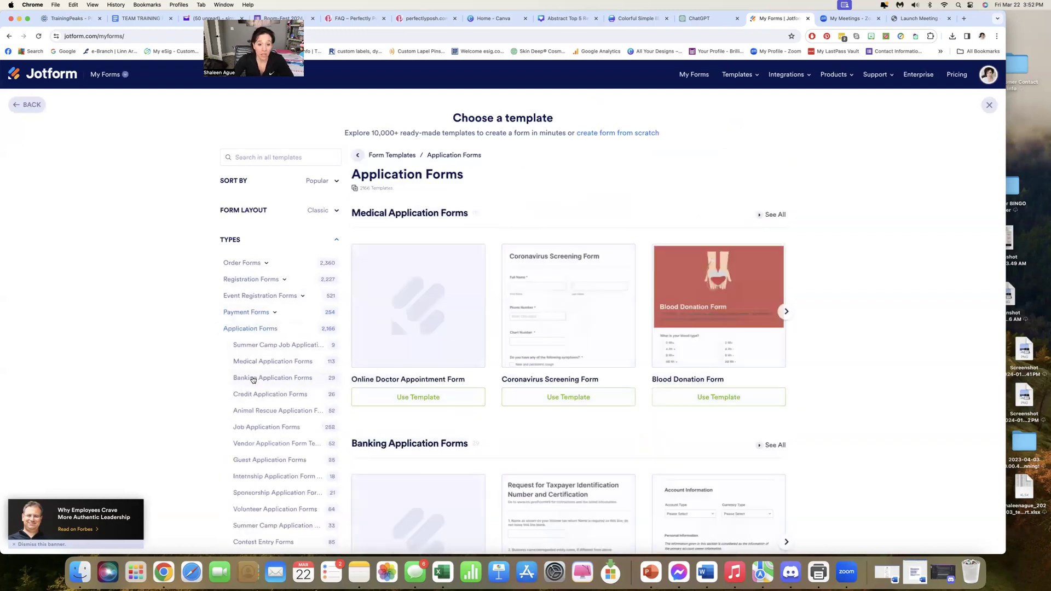
scroll(253, 379, "down", 2)
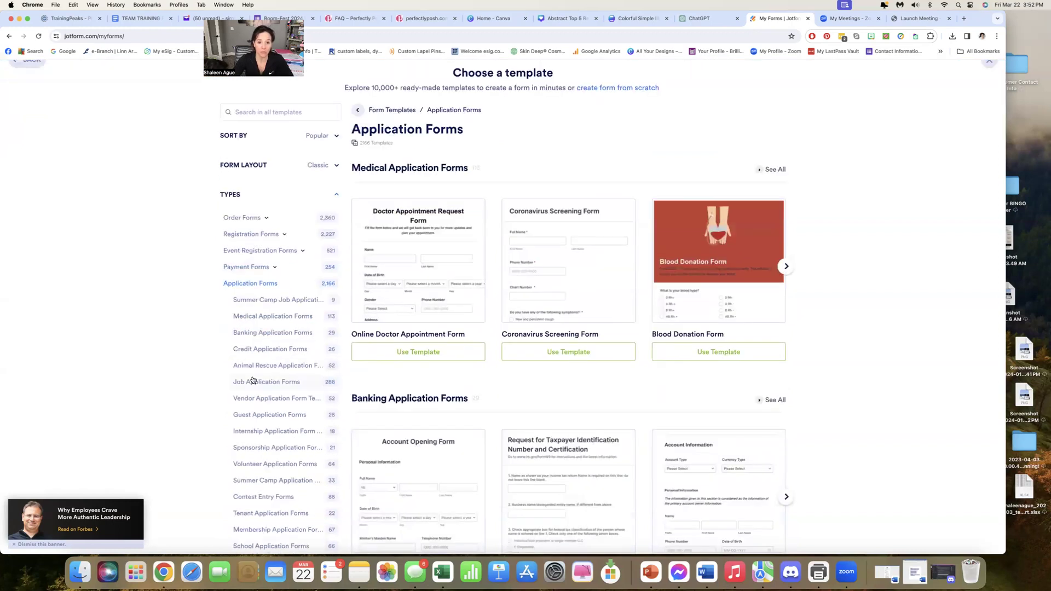
scroll(252, 381, "up", 2)
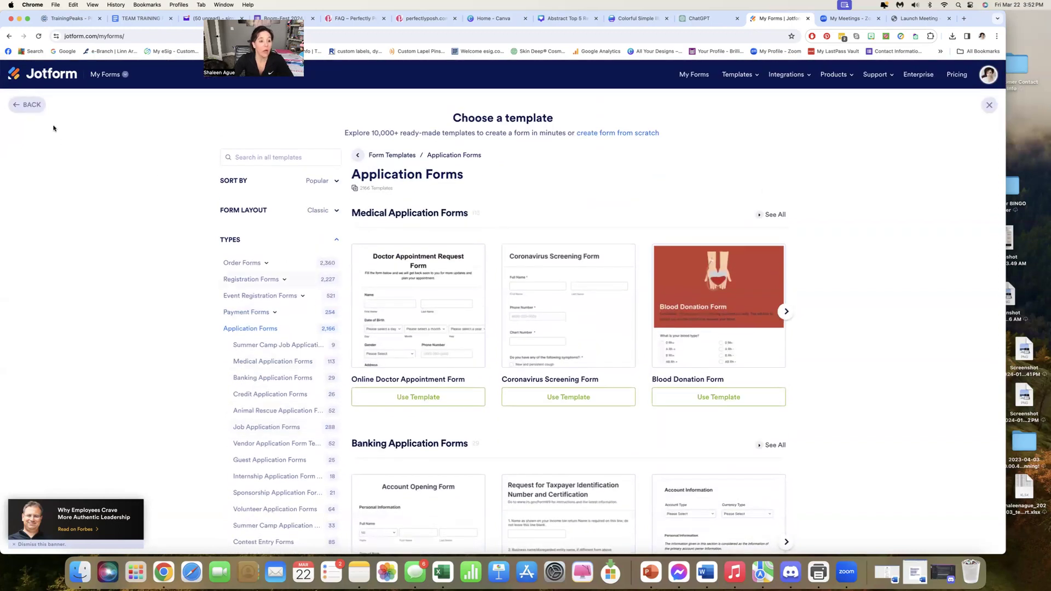
Leave the template gallery and create a blank form from scratch with the Card Form layout
left_click(29, 108)
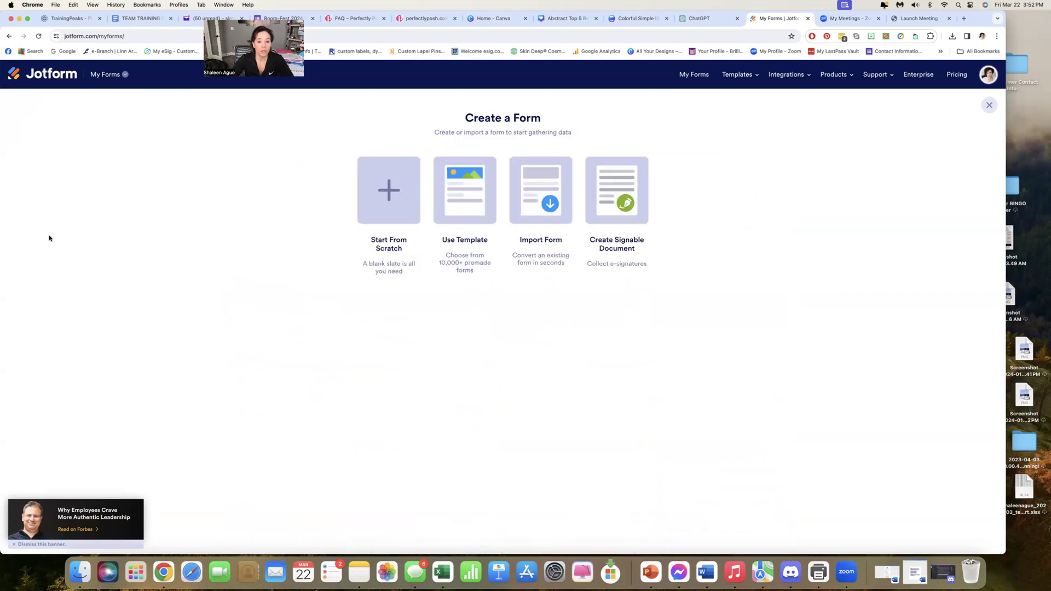
left_click(387, 195)
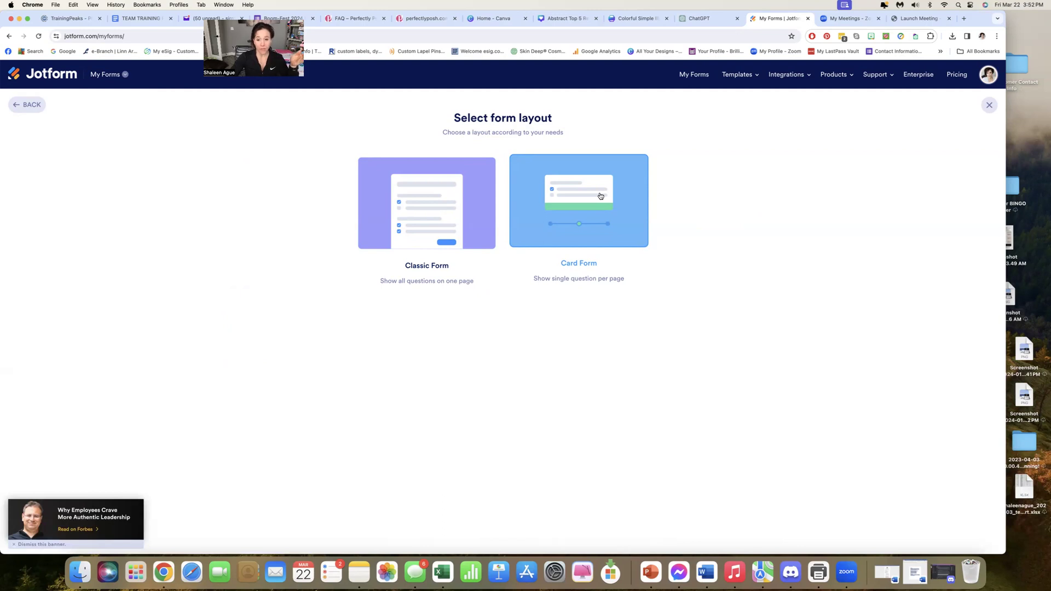
left_click(637, 227)
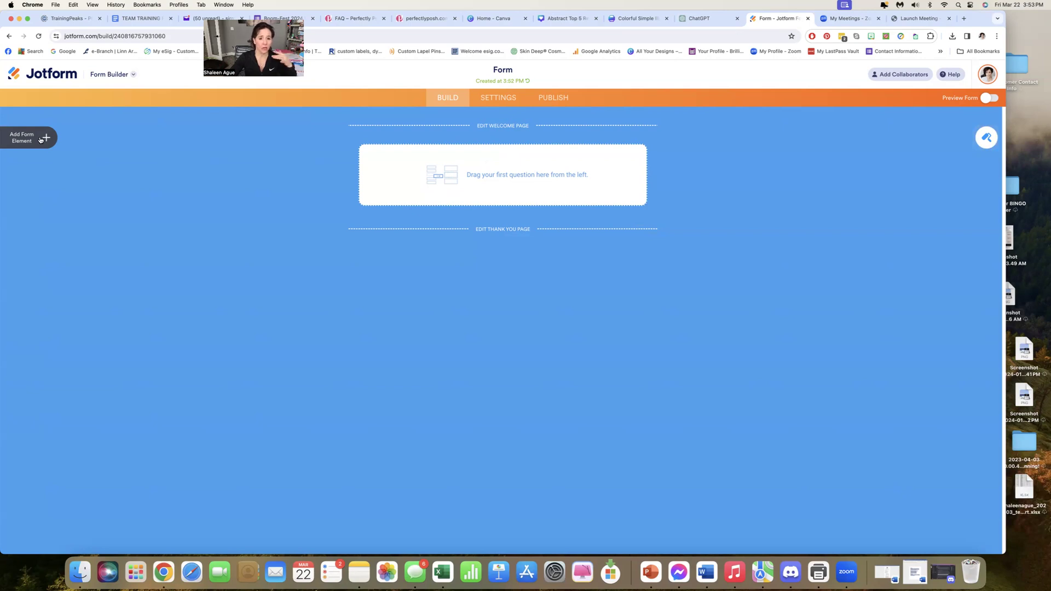
Apply the bright pink color theme with the turquoise button to the form in the Form Designer
left_click(985, 141)
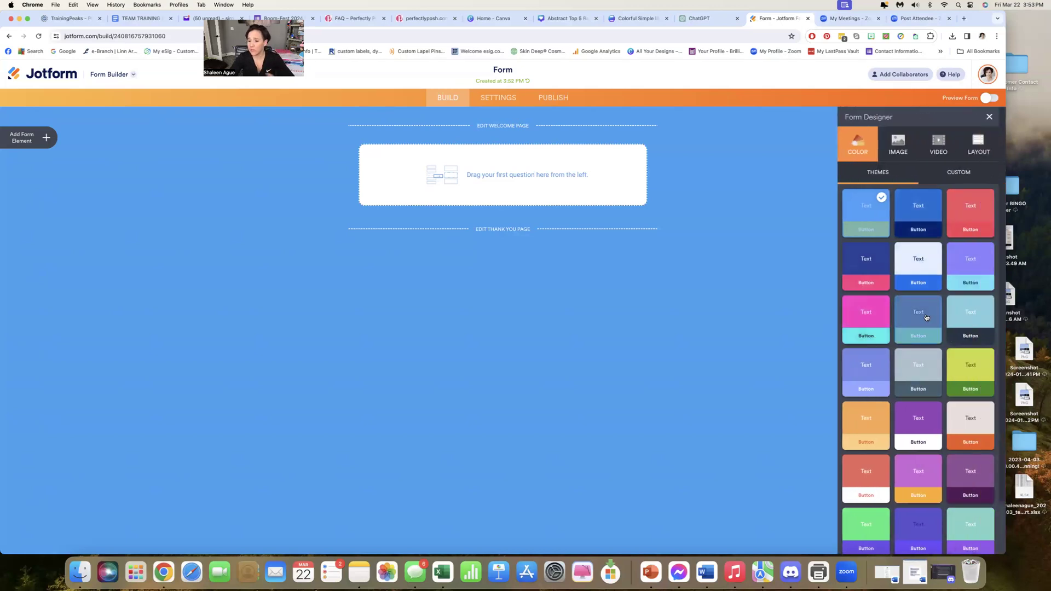
scroll(925, 316, "down", 2)
scroll(926, 317, "up", 2)
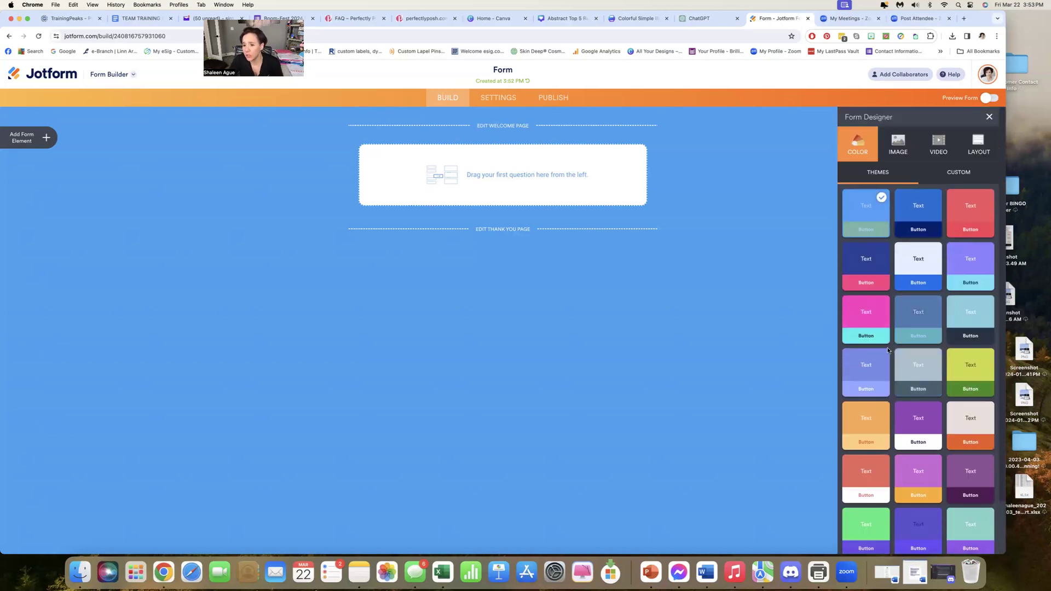
scroll(897, 314, "down", 1)
left_click(867, 307)
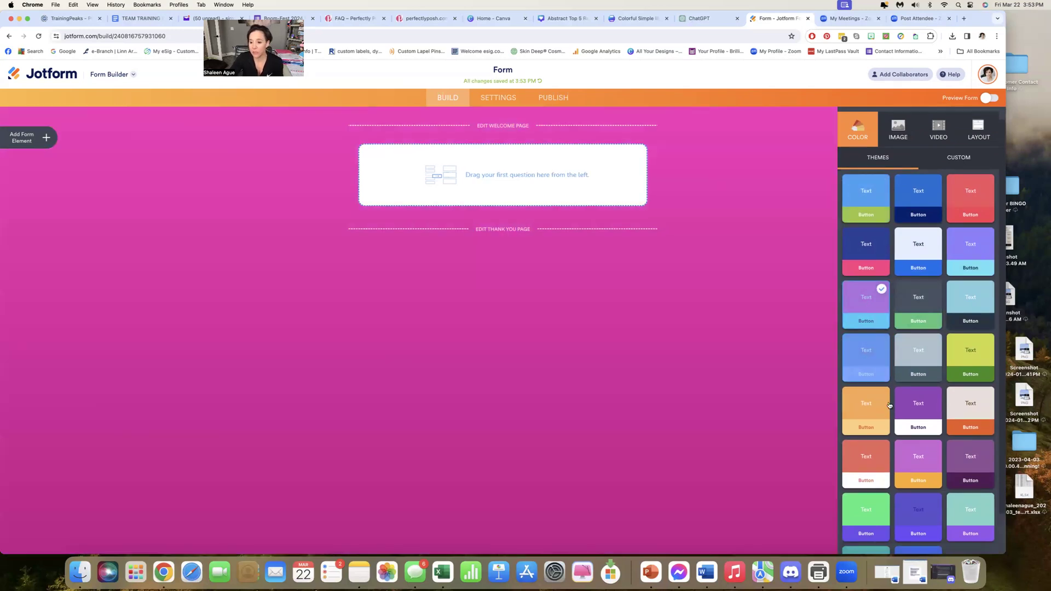
scroll(892, 356, "down", 3)
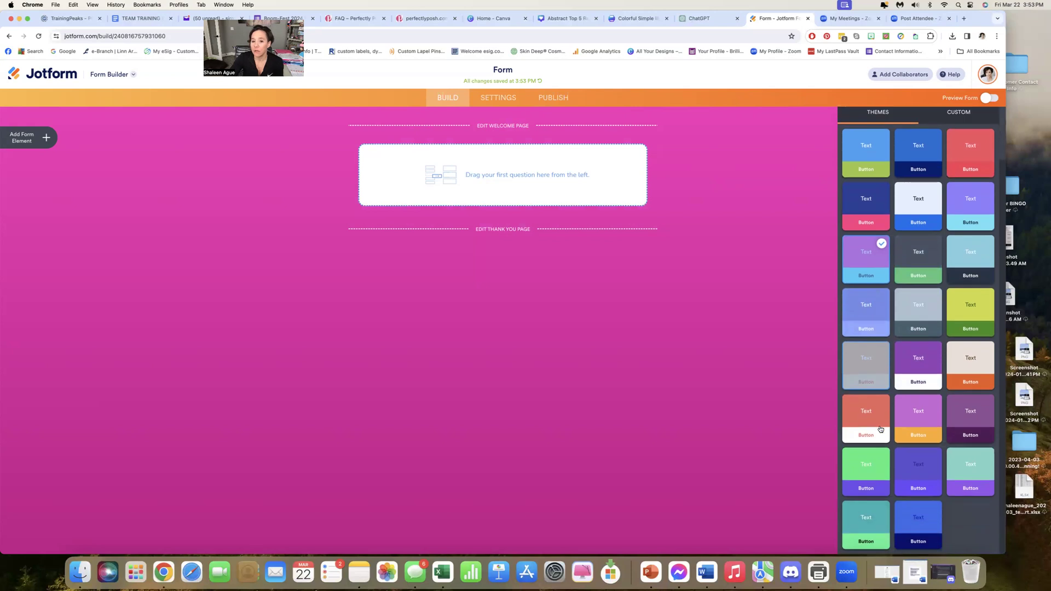
scroll(880, 429, "up", 4)
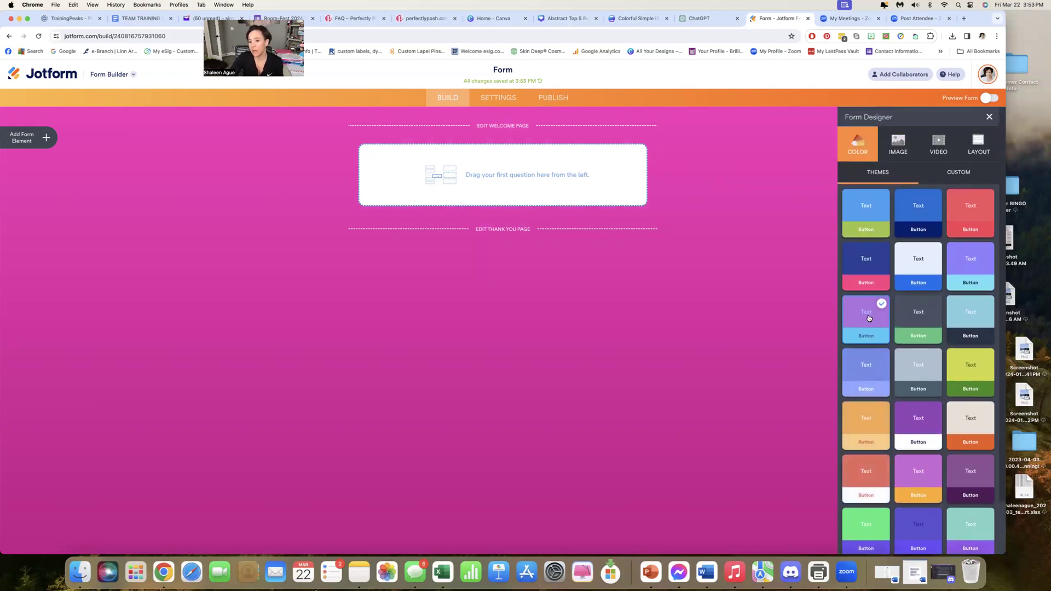
scroll(953, 165, "down", 1)
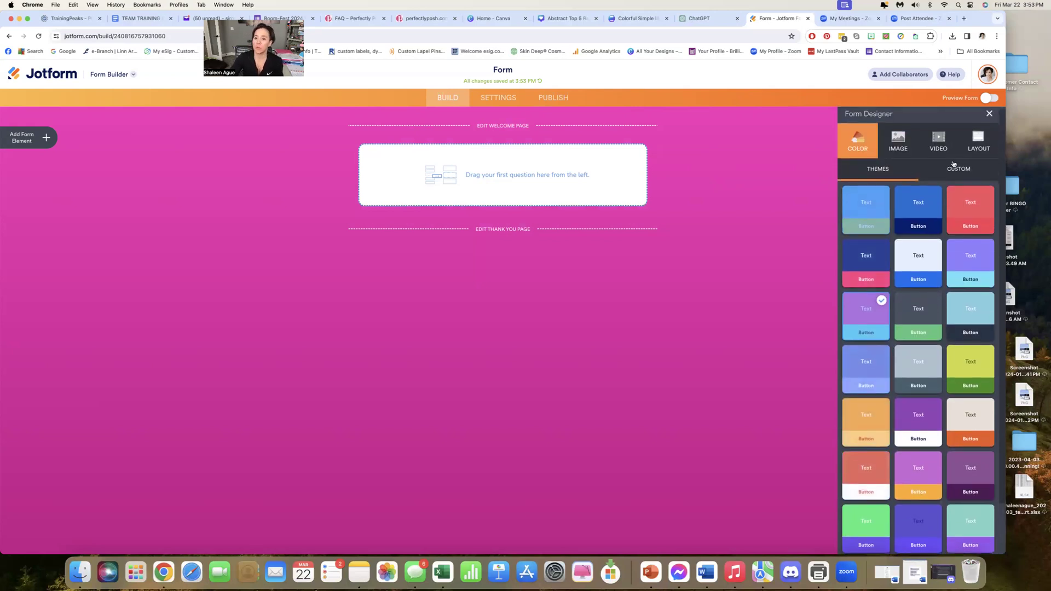
scroll(900, 136, "up", 1)
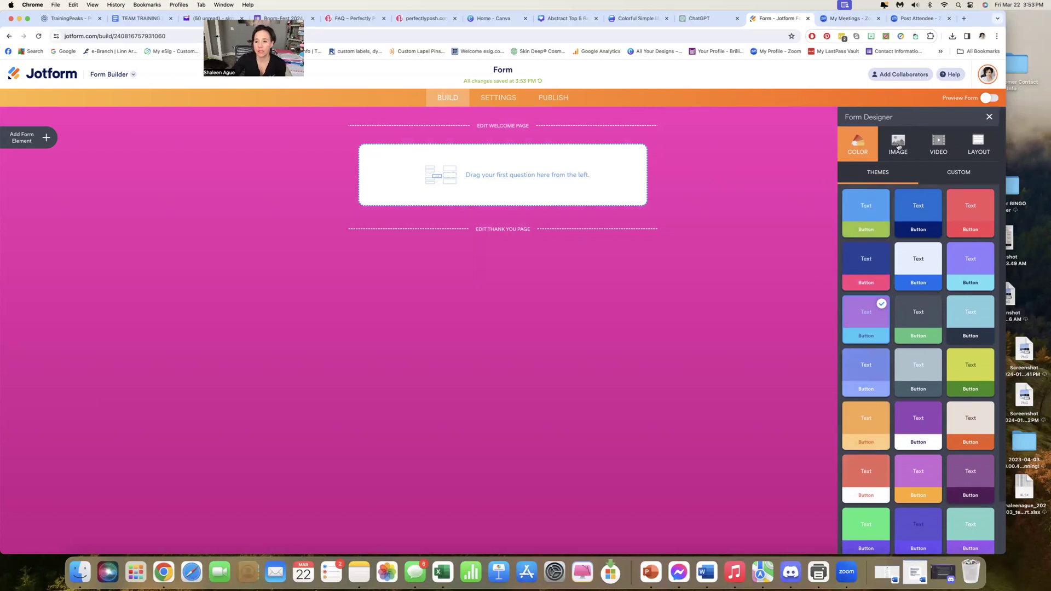
Apply the Summer Holiday image theme to the form background
left_click(898, 146)
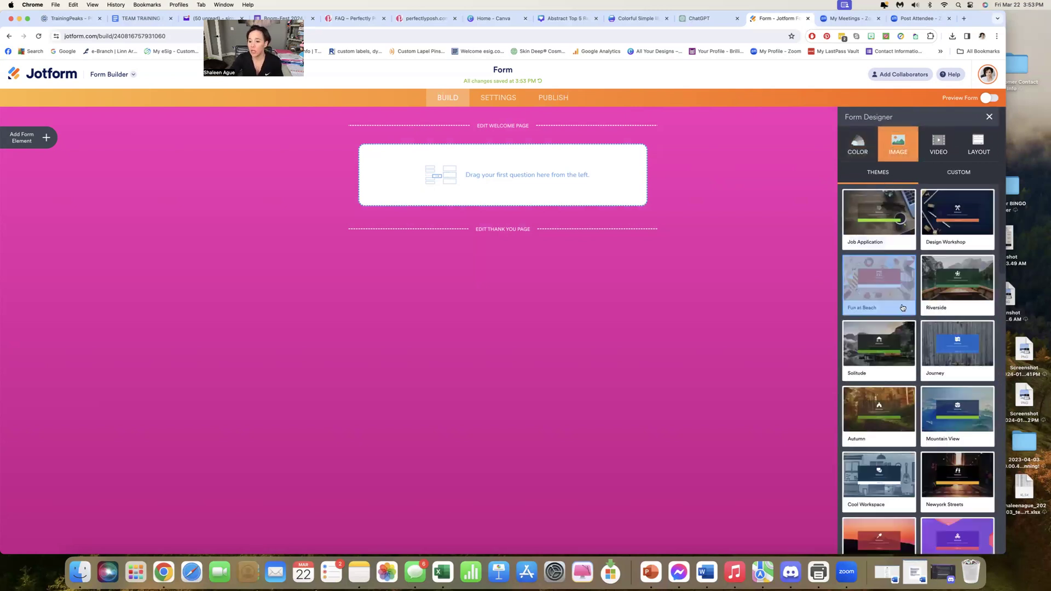
scroll(910, 281, "down", 10)
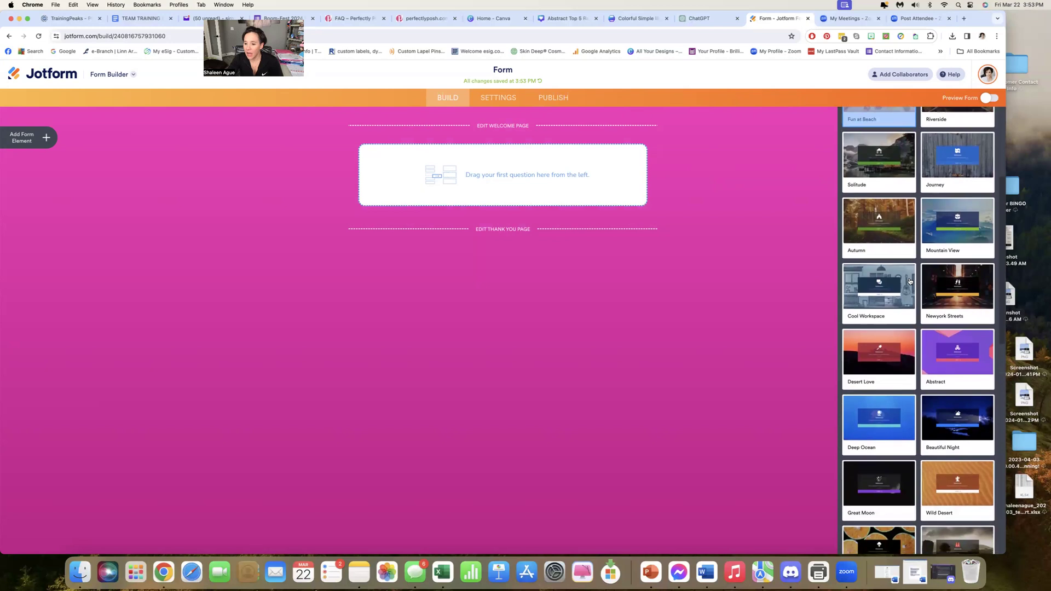
scroll(909, 282, "down", 6)
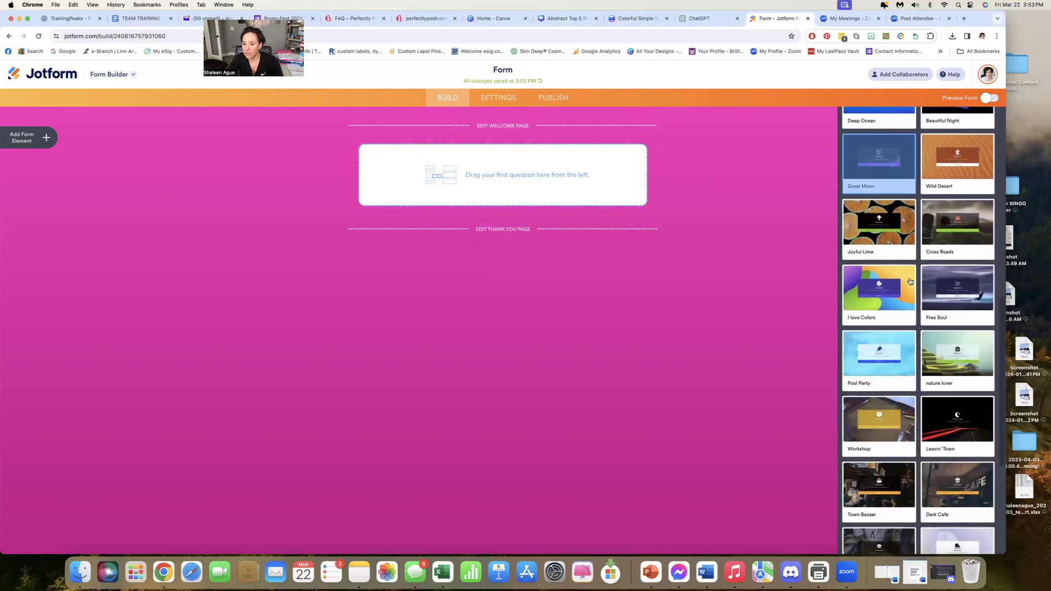
scroll(910, 281, "down", 3)
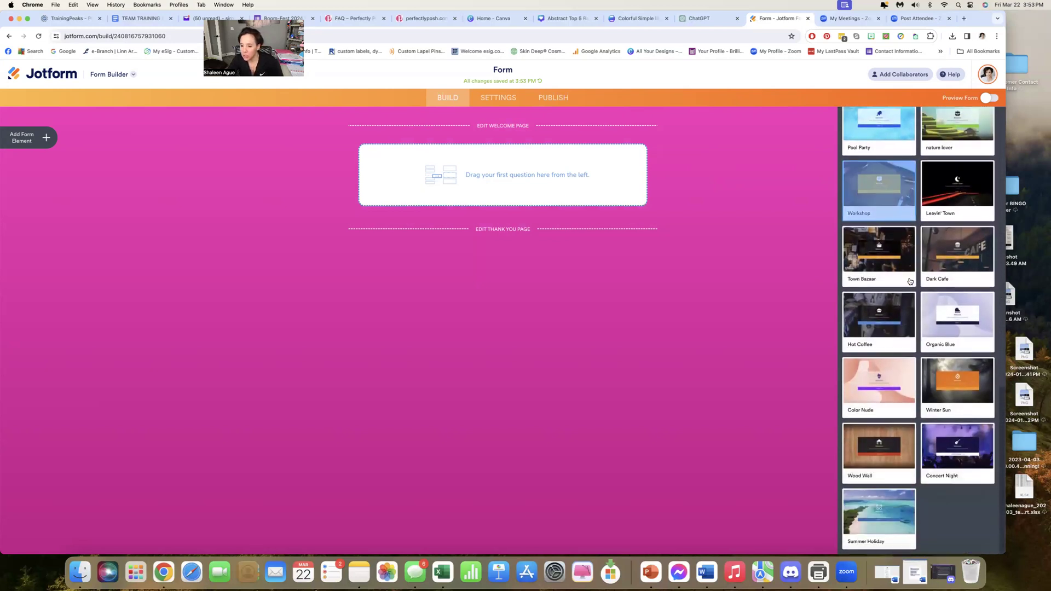
left_click(878, 514)
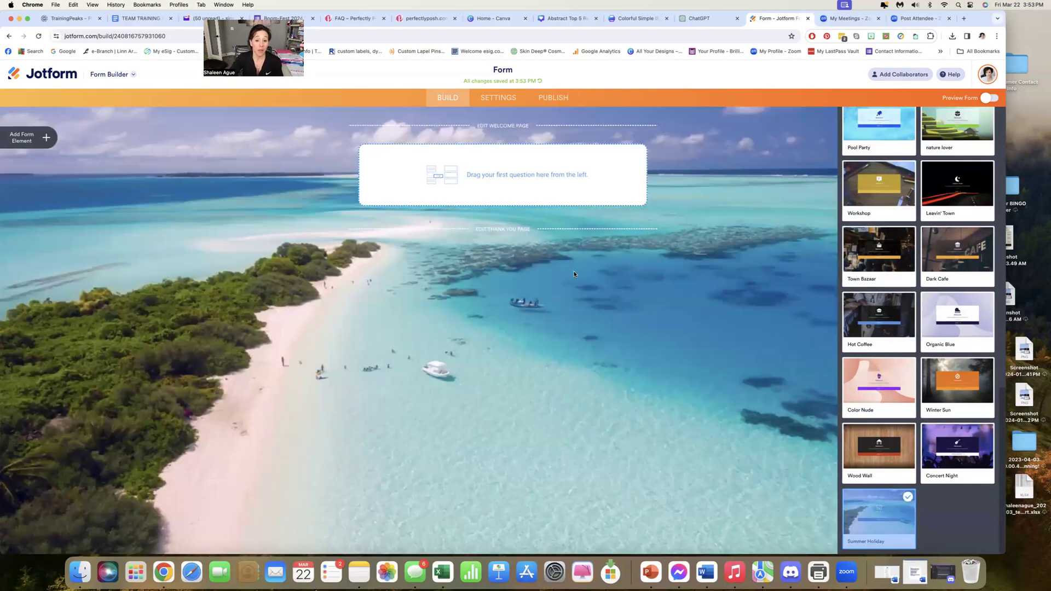
Replace the background image by switching the form back to the bright pink color theme with the turquoise button
scroll(888, 213, "up", 15)
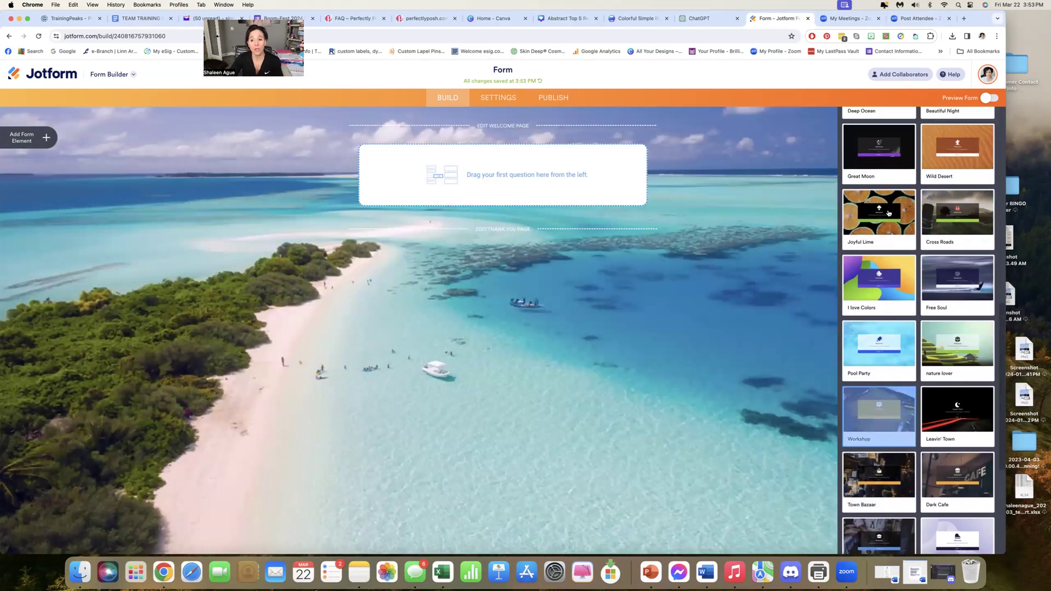
scroll(887, 213, "up", 3)
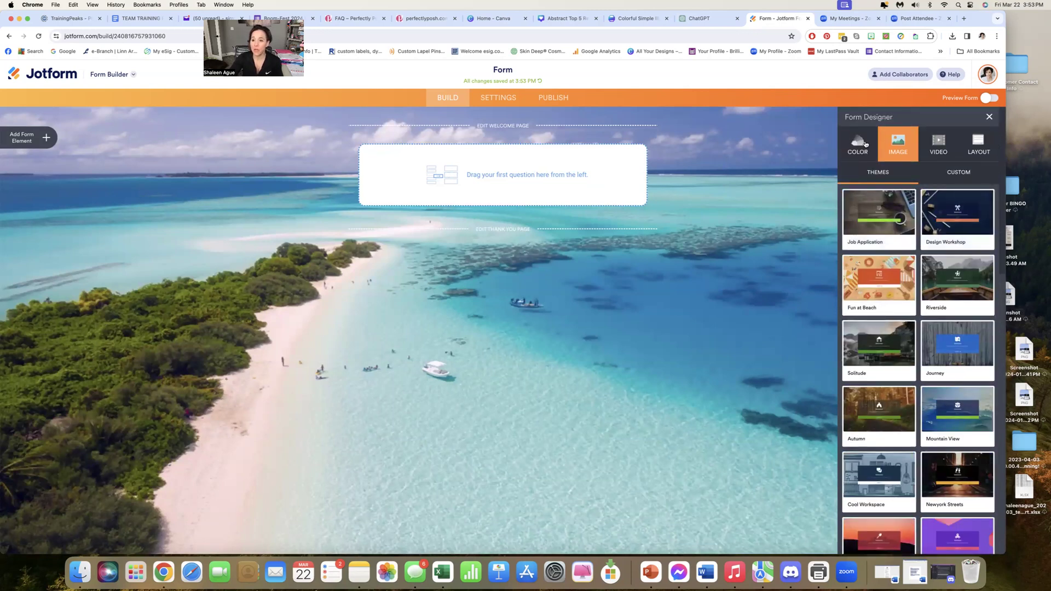
left_click(863, 144)
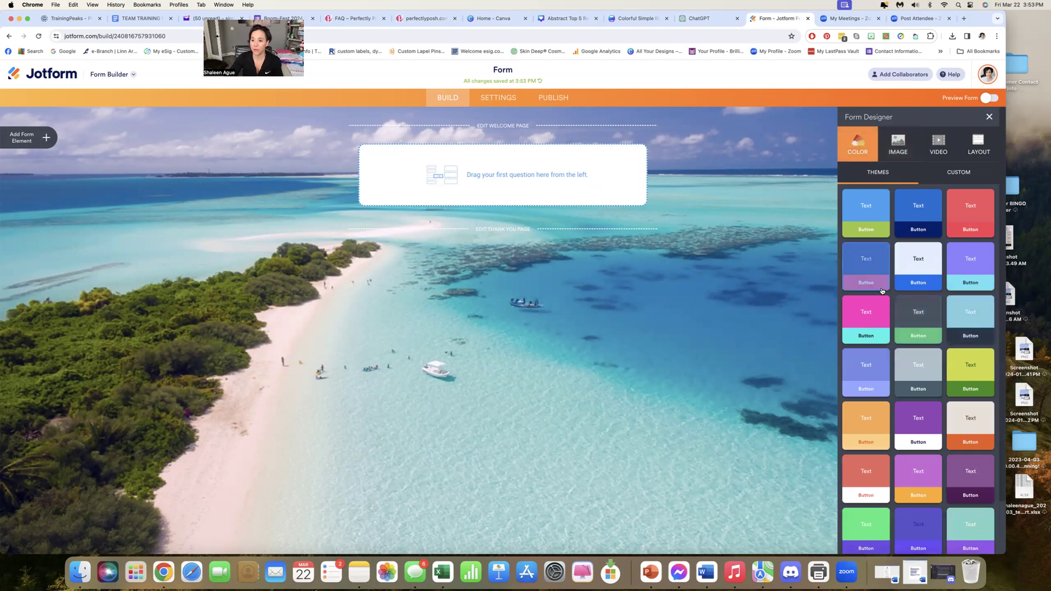
scroll(867, 331, "down", 1)
scroll(867, 331, "down", 1)
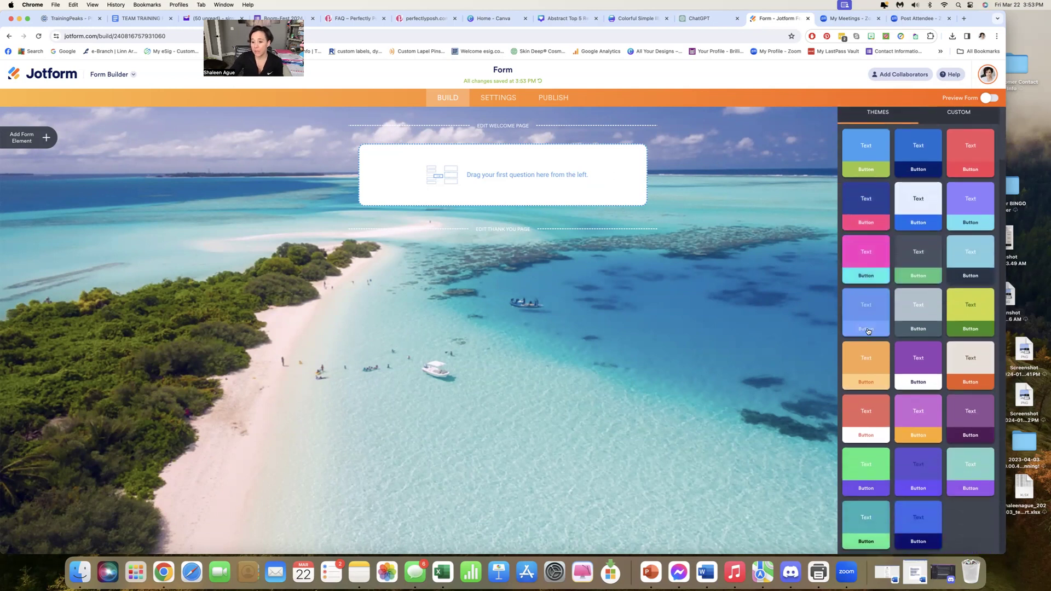
scroll(867, 331, "up", 1)
left_click(871, 332)
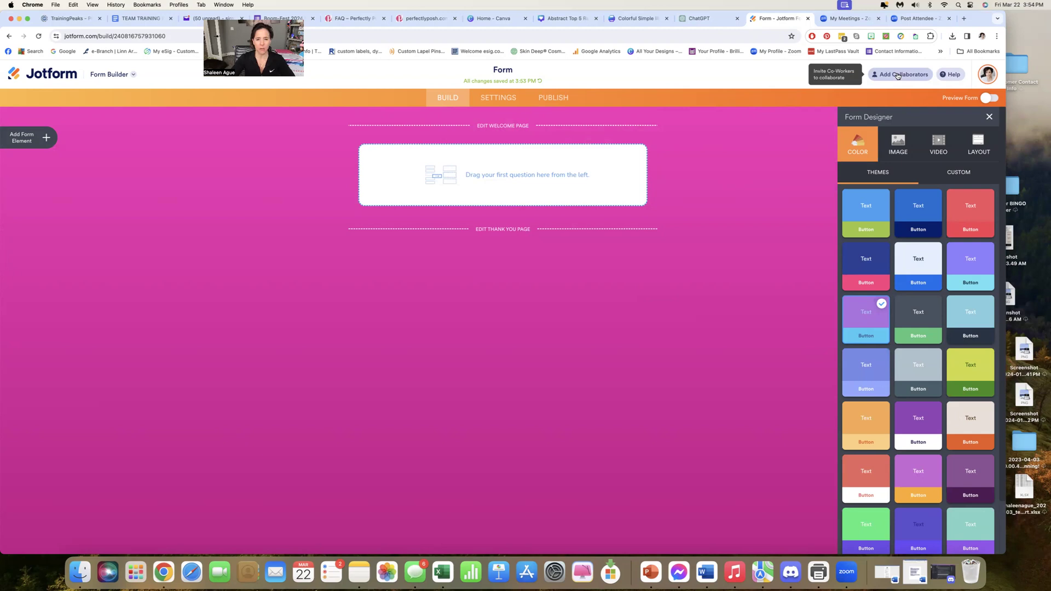
Open the form's welcome page for editing and remove its existing logo image
left_click(491, 126)
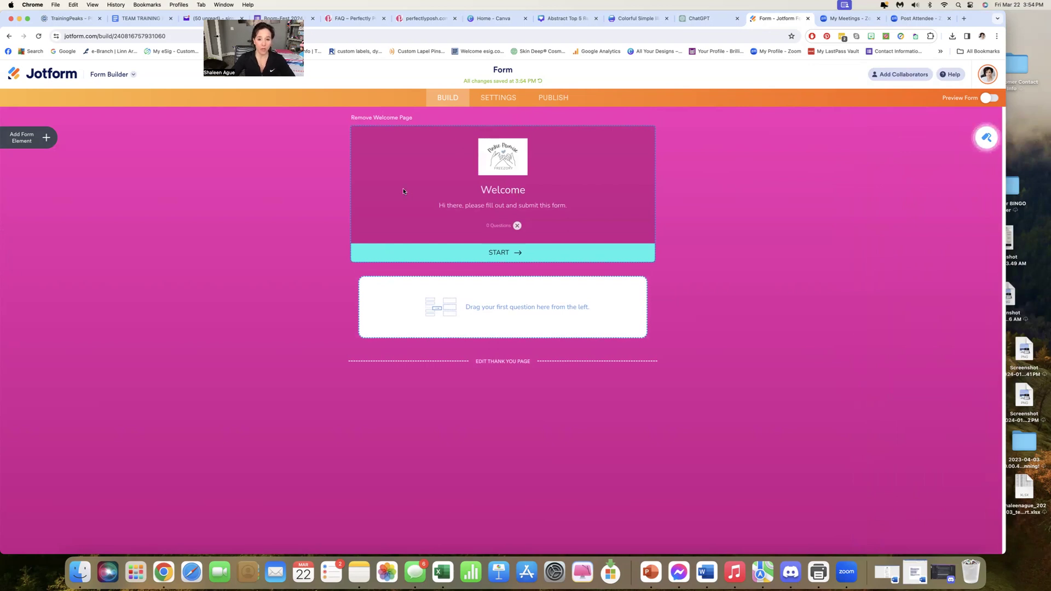
left_click(505, 164)
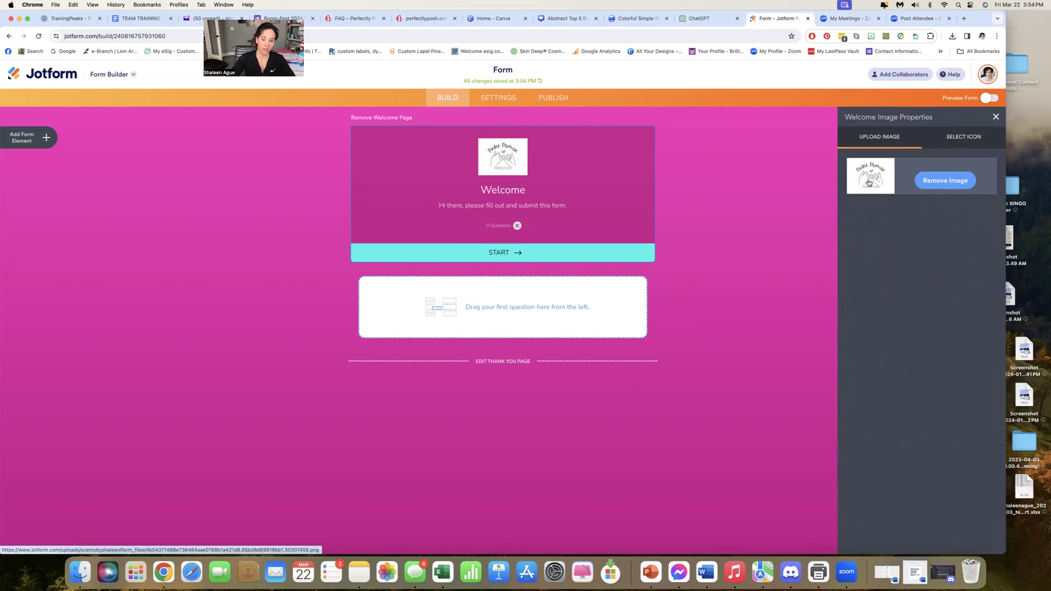
left_click(944, 183)
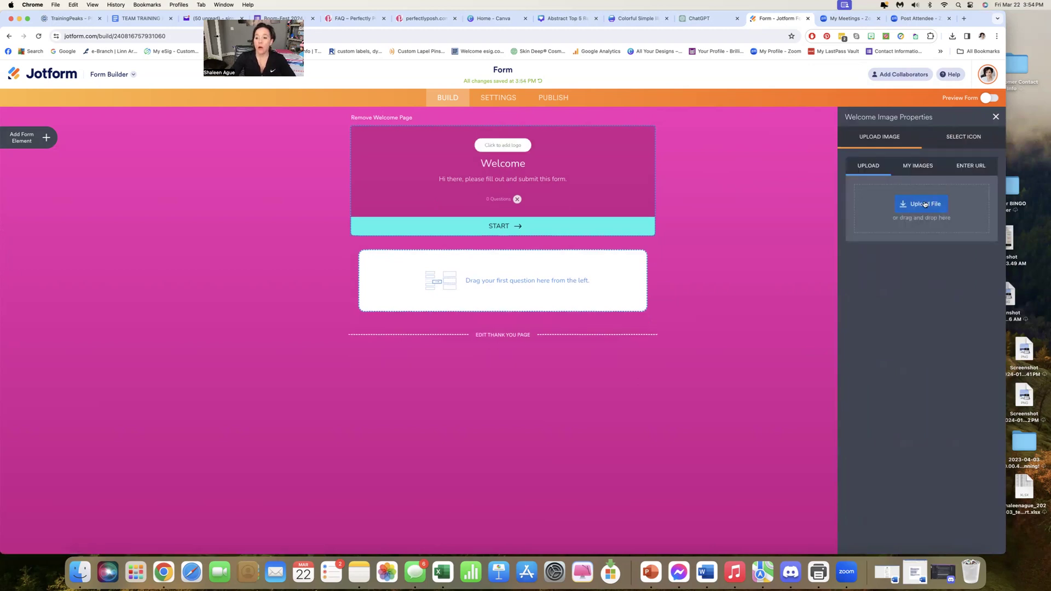
Set the POSH logo from the previously uploaded images as the welcome page image and look at the icon alternatives
left_click(915, 170)
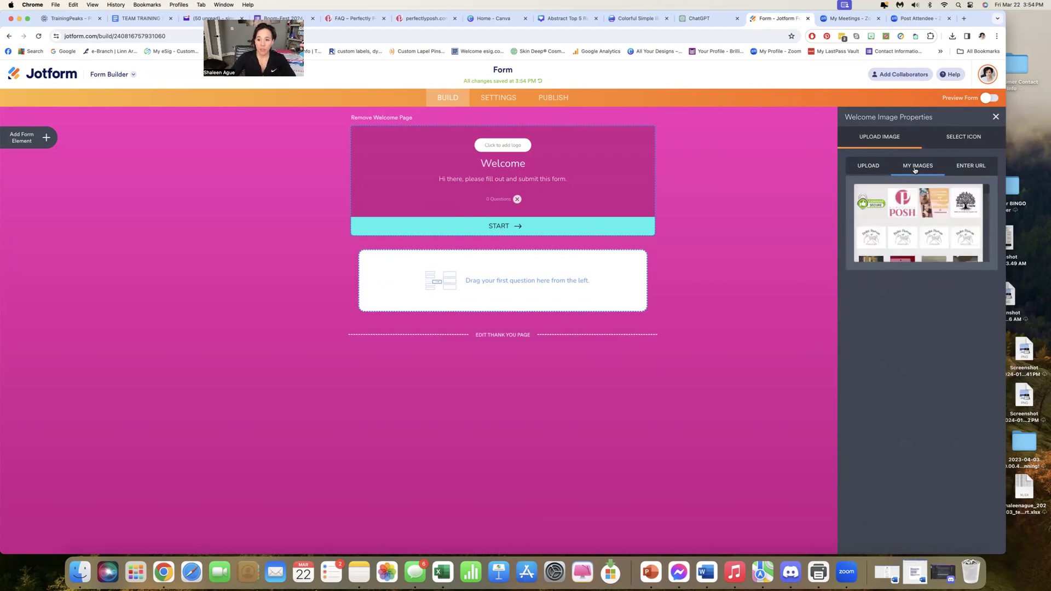
scroll(929, 187, "down", 10)
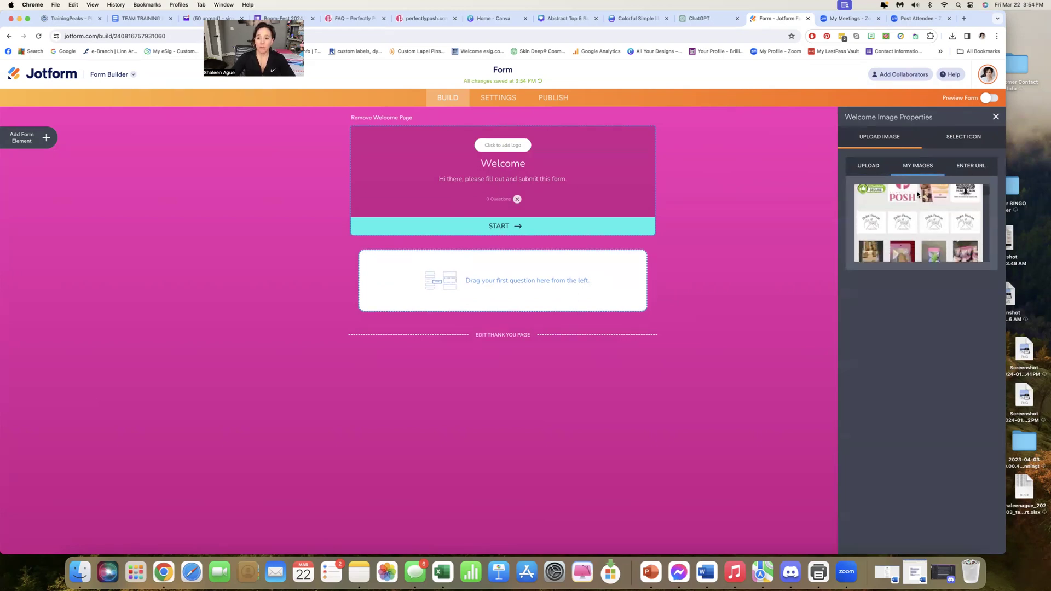
scroll(917, 194, "down", 1)
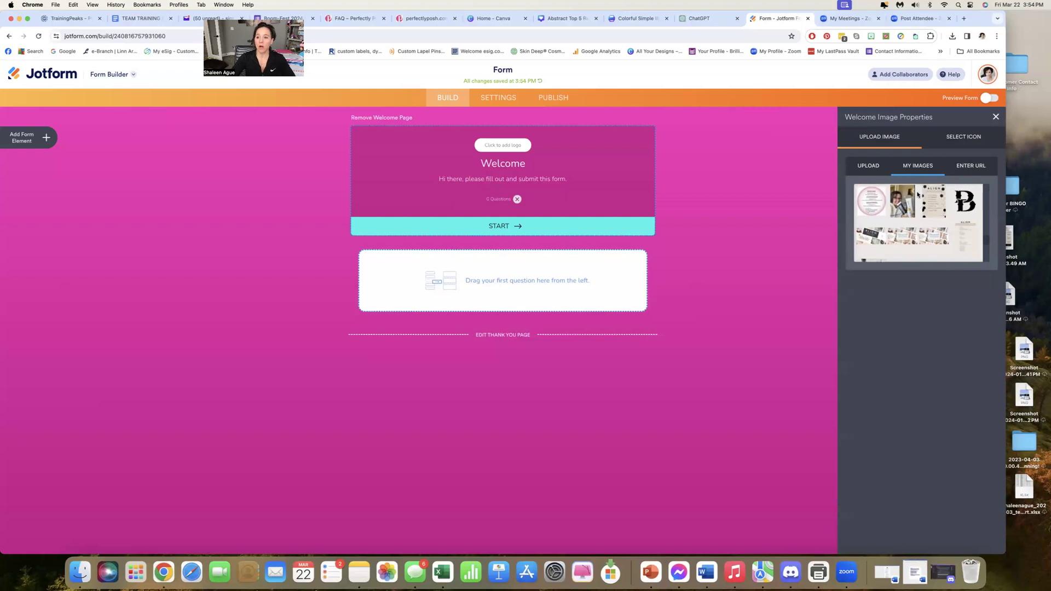
scroll(917, 194, "up", 5)
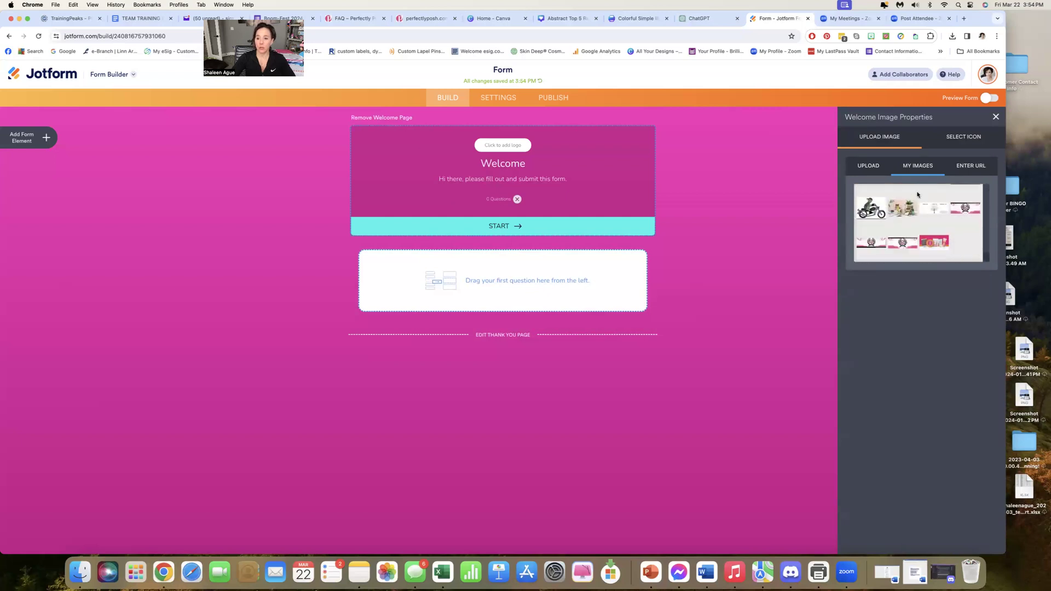
scroll(917, 194, "up", 3)
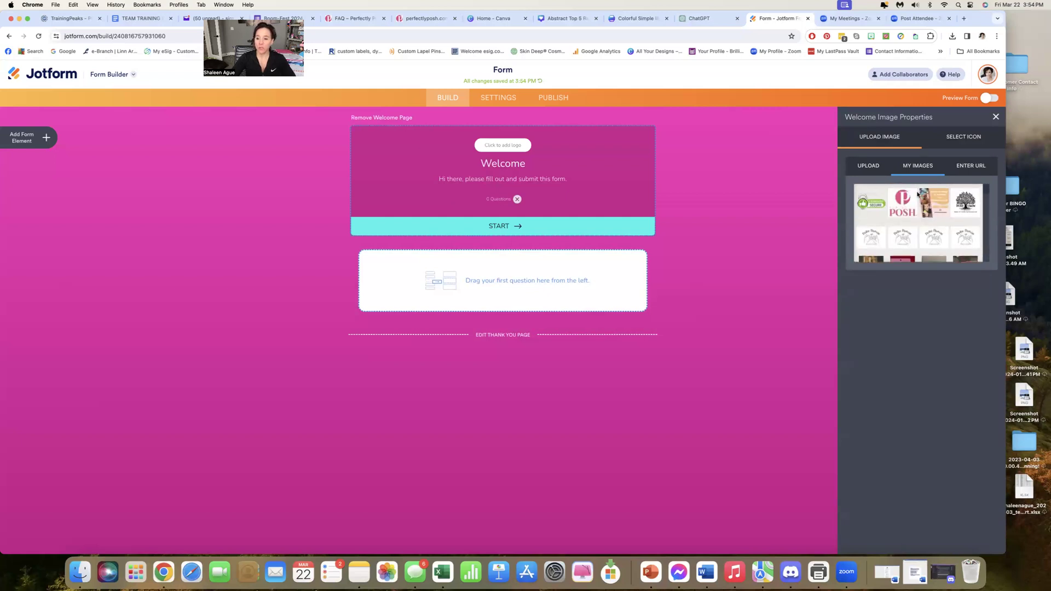
left_click(870, 168)
left_click(914, 170)
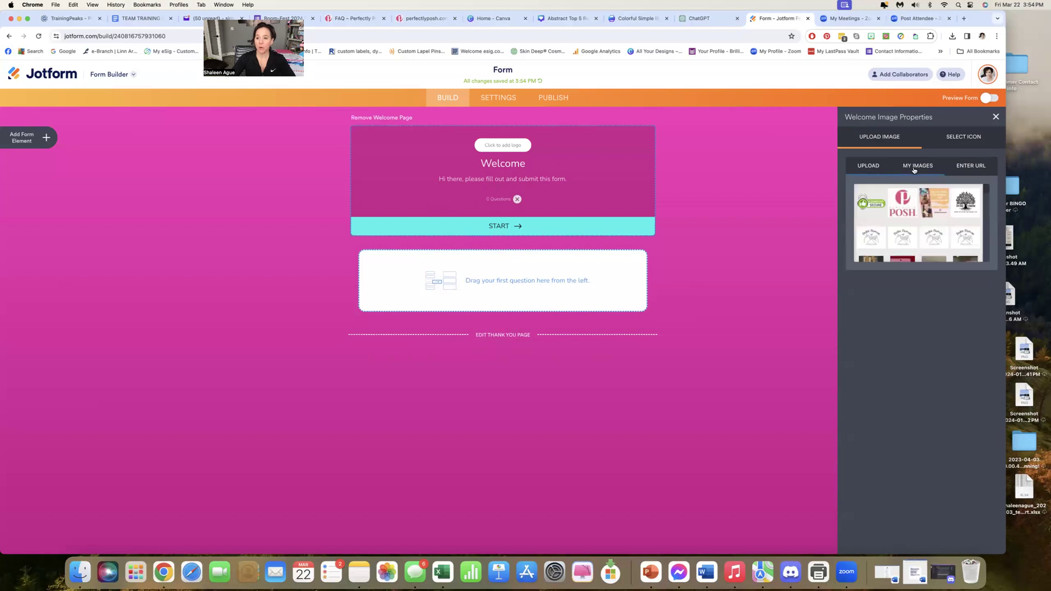
left_click(900, 212)
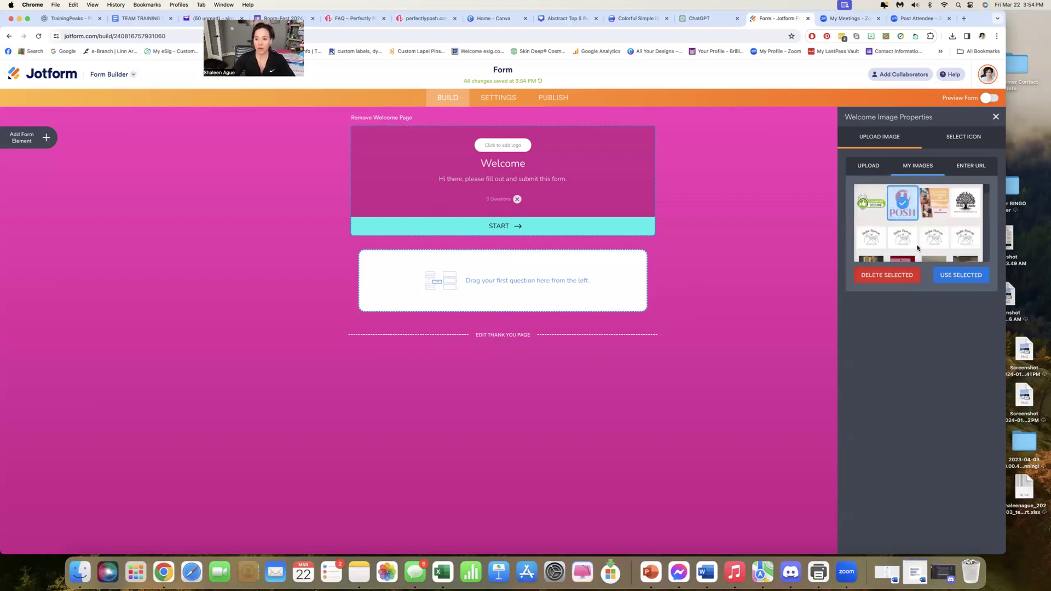
left_click(942, 279)
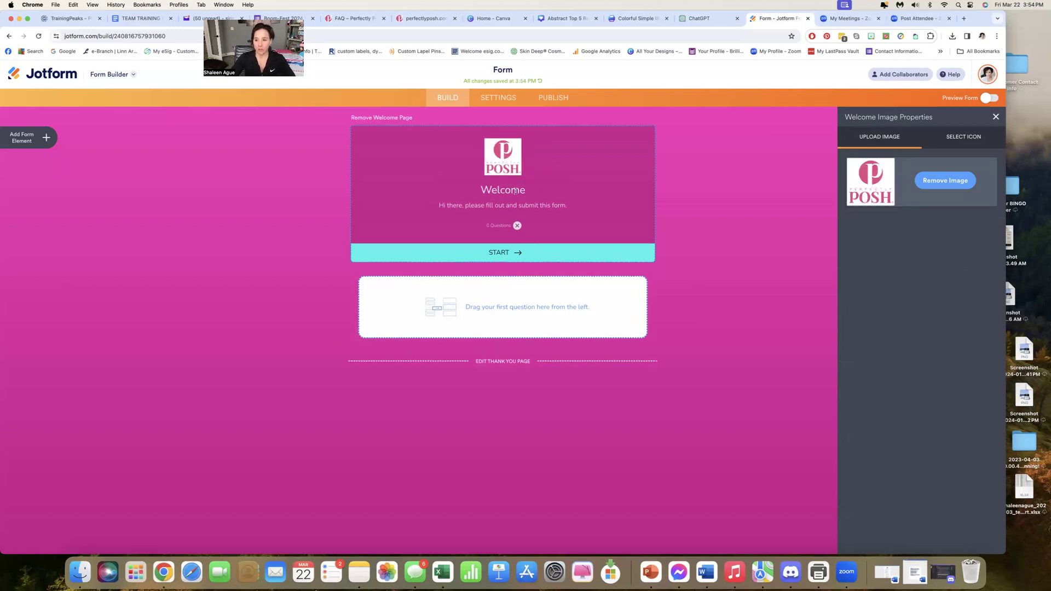
left_click(983, 138)
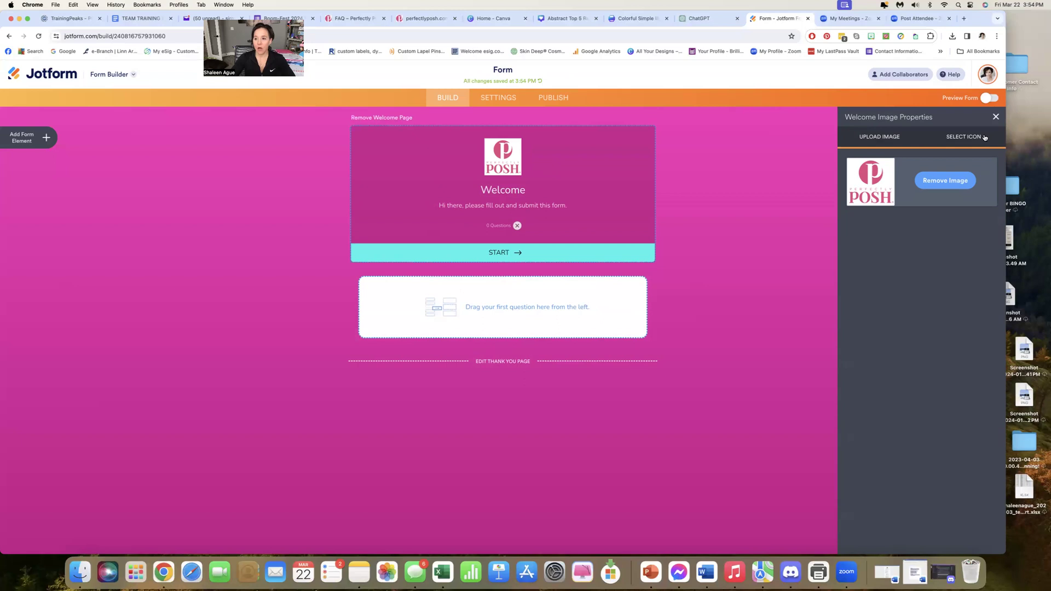
left_click(888, 139)
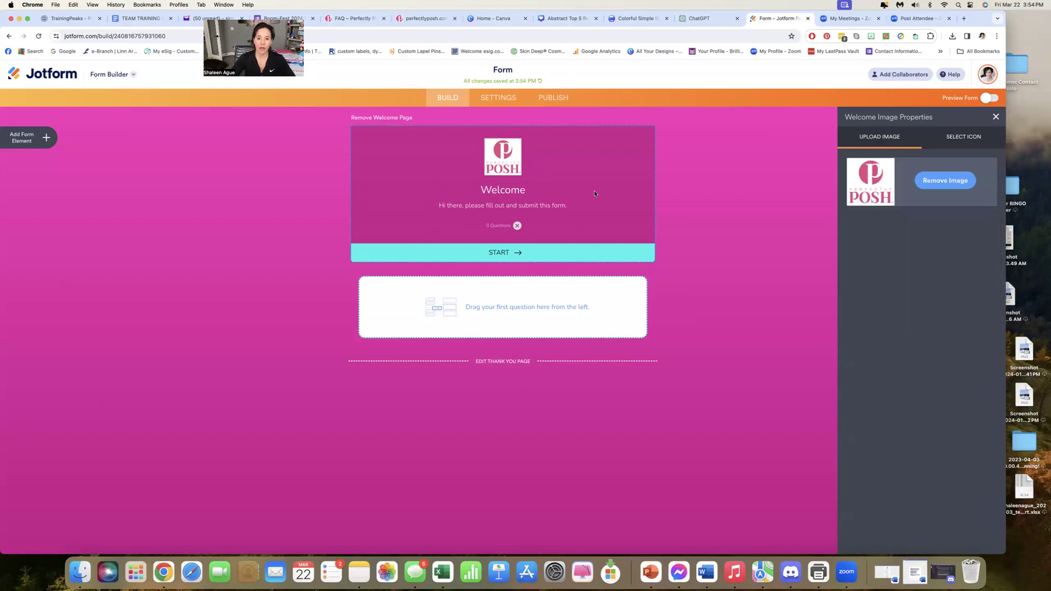
Close the welcome image properties and remove the welcome page from the form
left_click(546, 207)
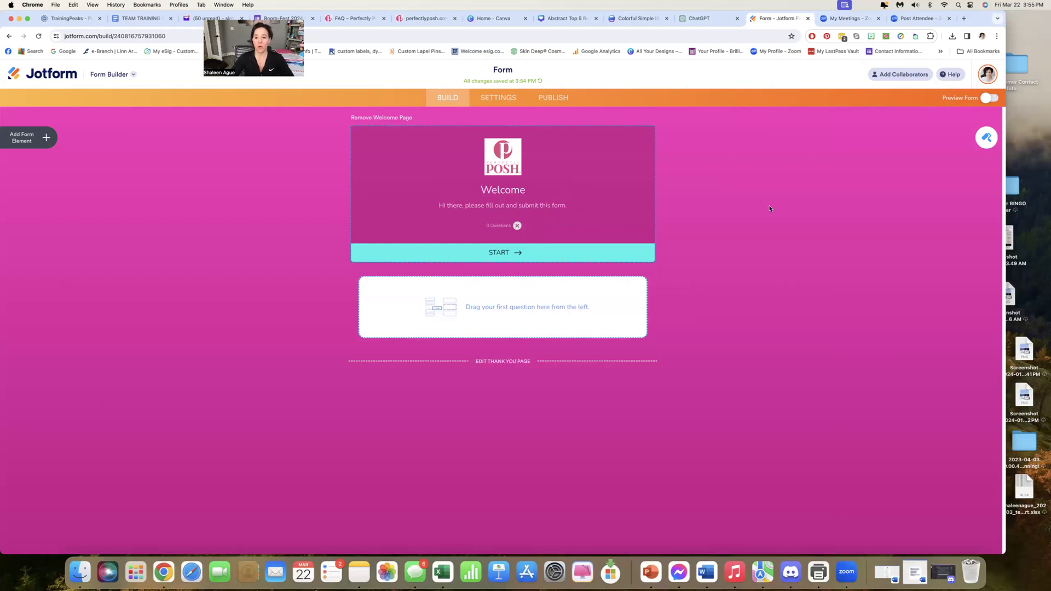
left_click(394, 117)
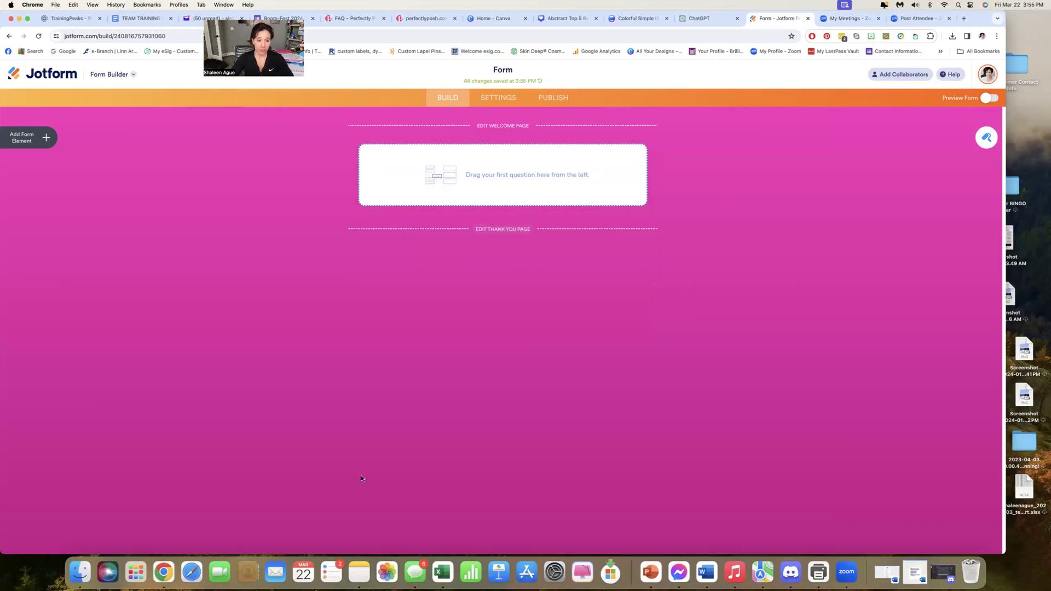
Add Full Name, Address and Email elements to the form as successive cards
left_click(39, 142)
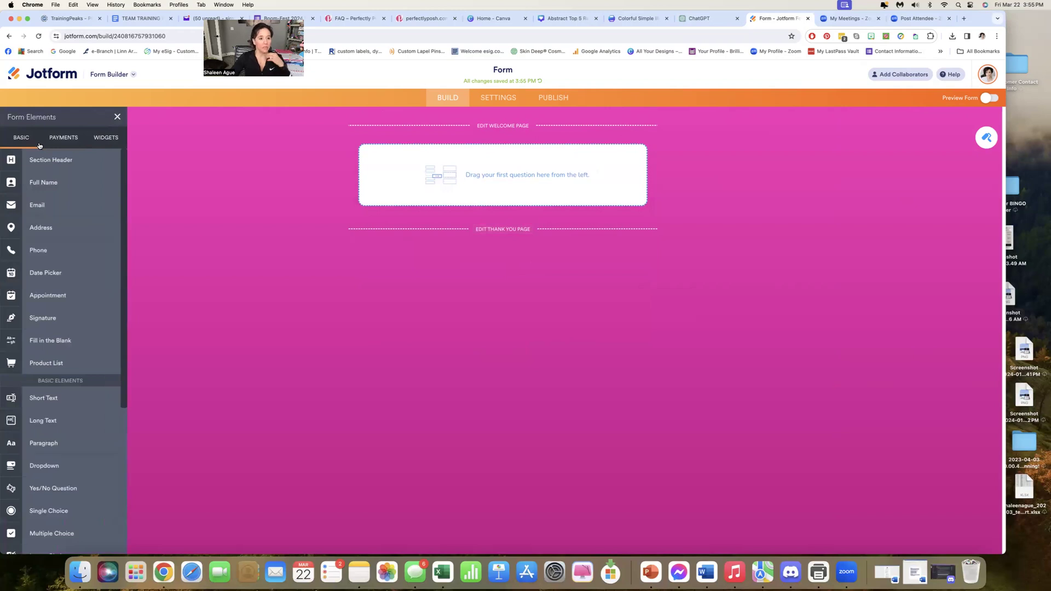
left_click_drag(23, 187, 500, 180)
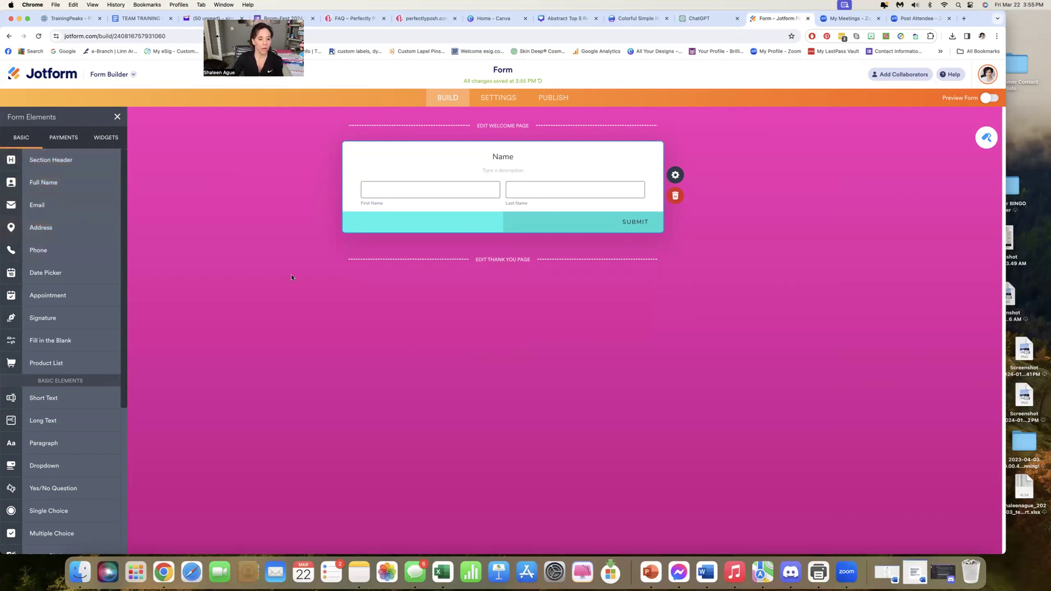
left_click_drag(34, 235, 471, 269)
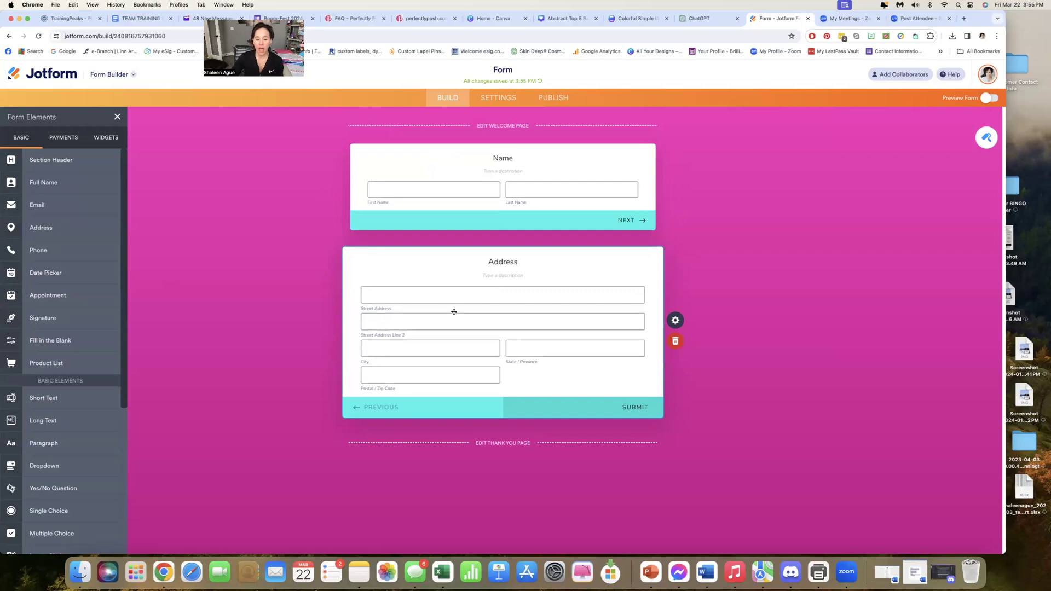
left_click_drag(36, 204, 462, 448)
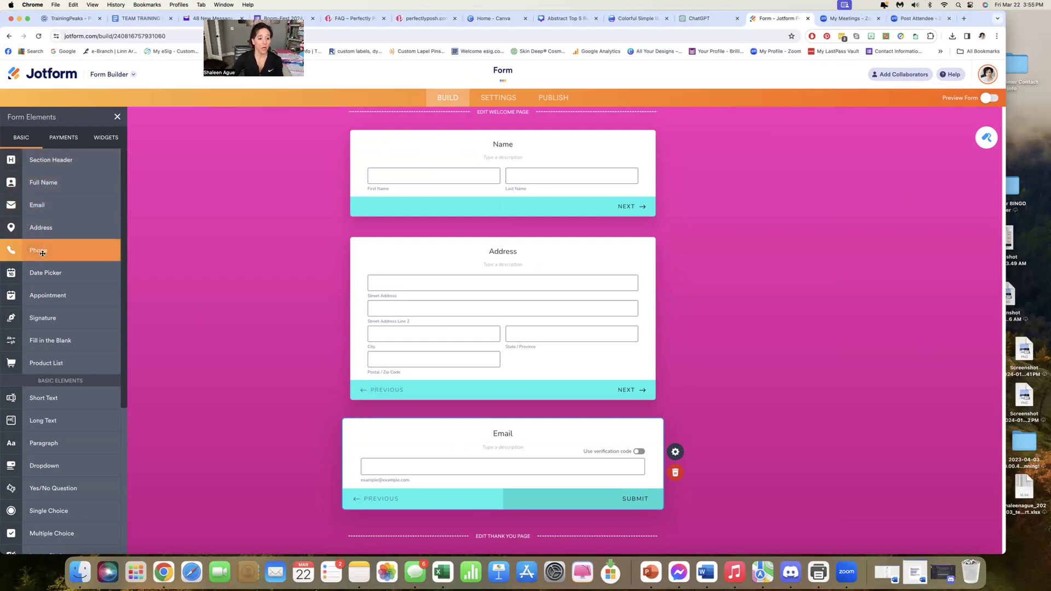
Add an Image Choice question card below the Email card
scroll(51, 360, "down", 5)
scroll(51, 359, "down", 3)
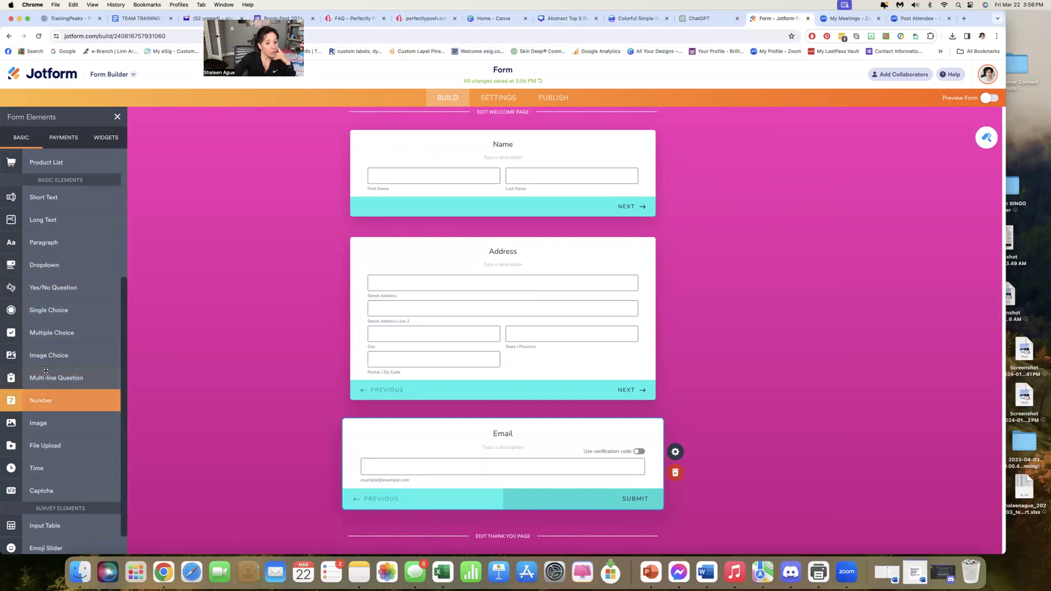
scroll(57, 340, "down", 1)
left_click(58, 334)
left_click_drag(465, 481, 508, 524)
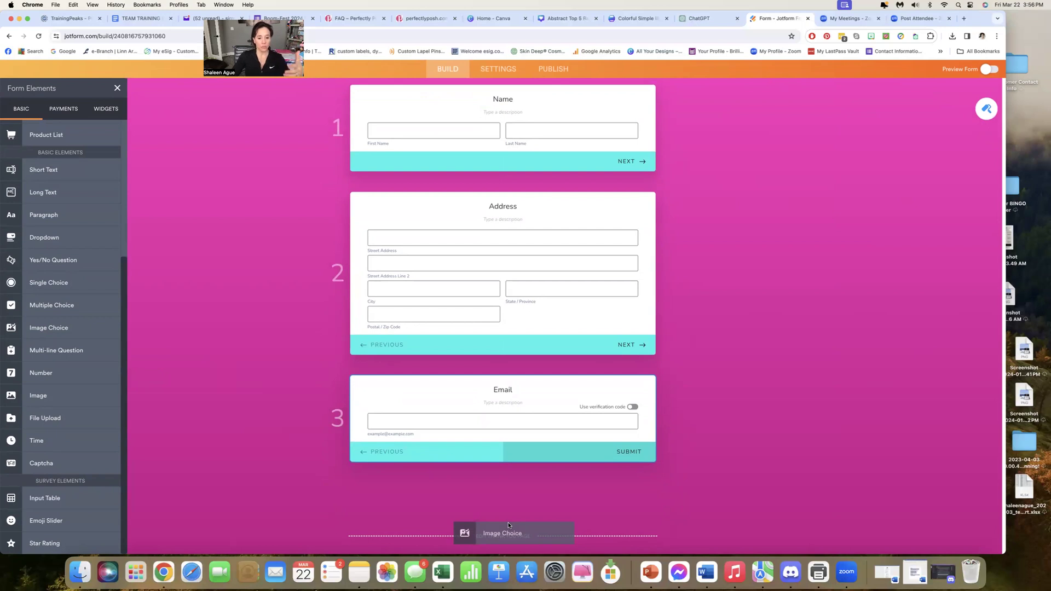
left_click_drag(508, 525, 478, 498)
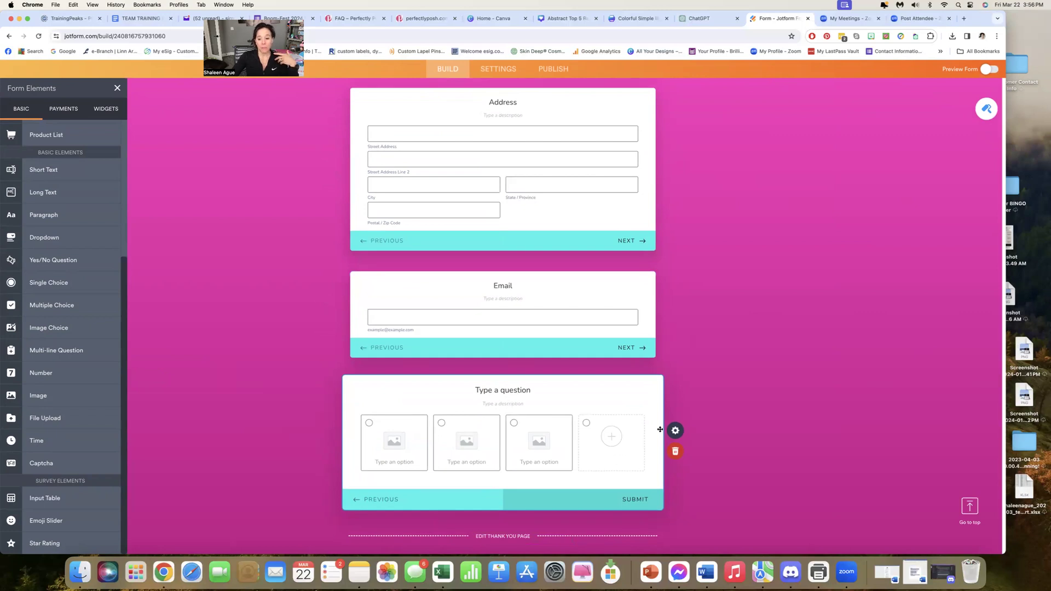
Replace the Image Choice card with a Multiple Choice card below Email, titled "What kind of samples are you most interested in?"
left_click(675, 453)
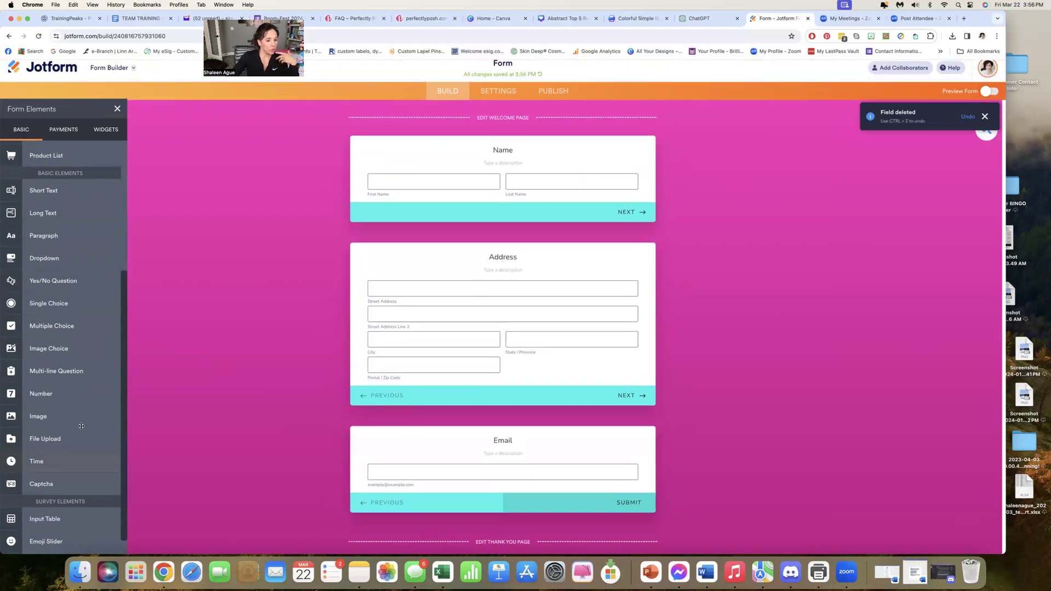
left_click_drag(82, 334, 530, 519)
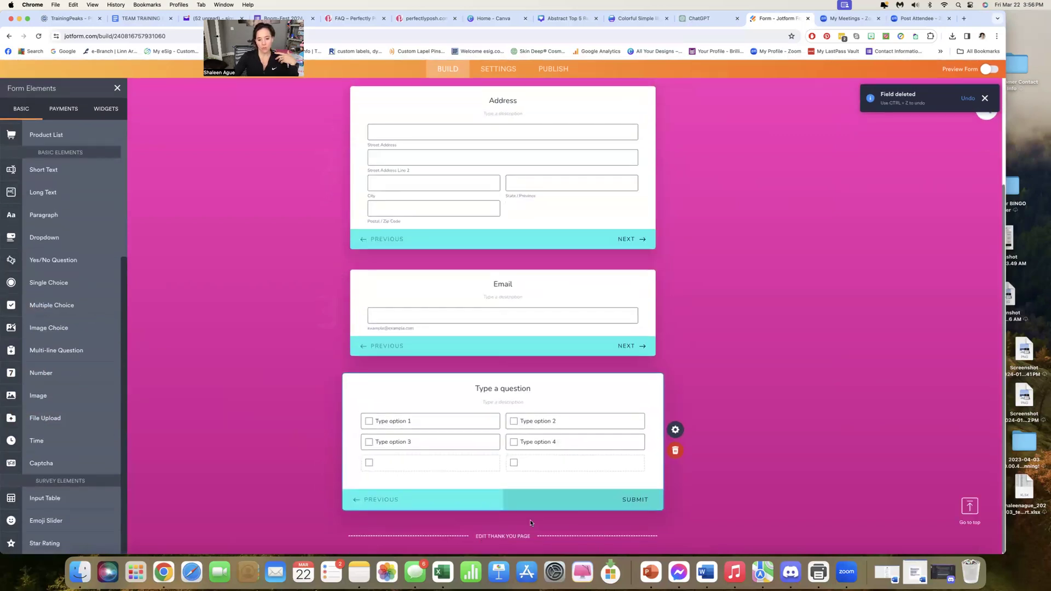
left_click(415, 421)
left_click(512, 389)
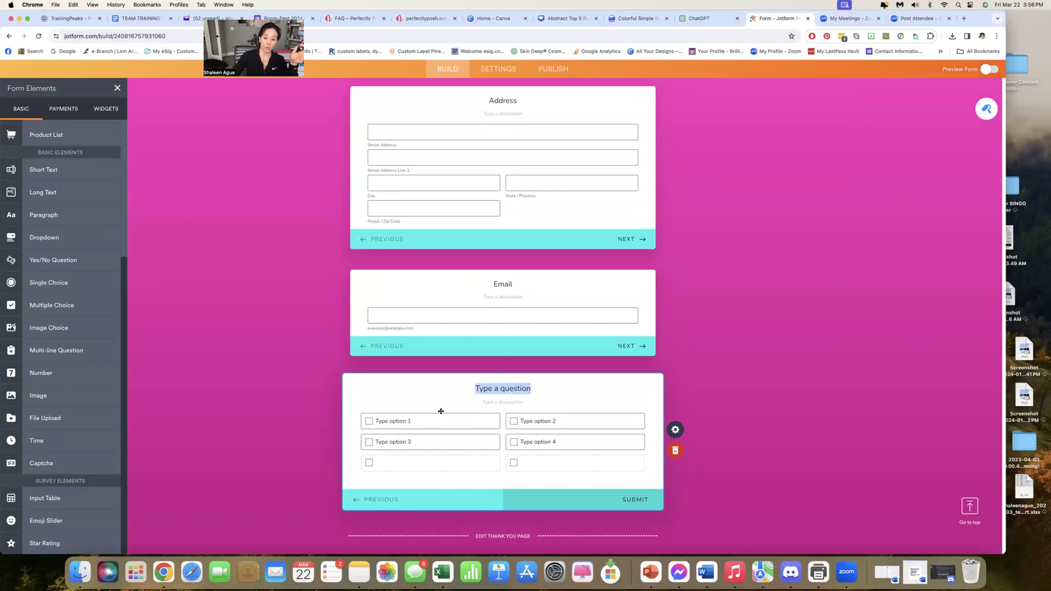
type("What")
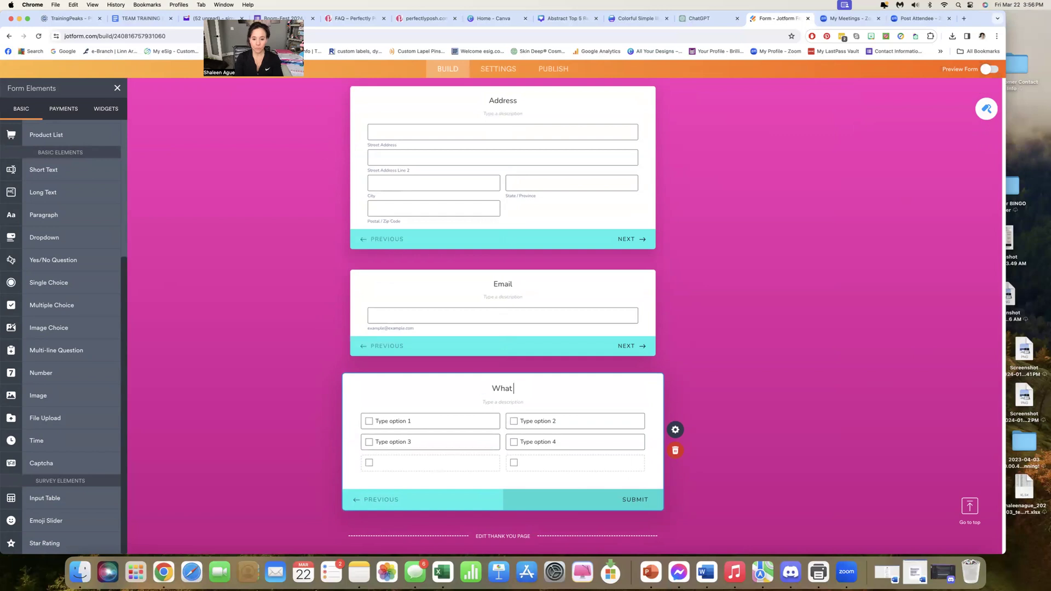
type(" kind of sample")
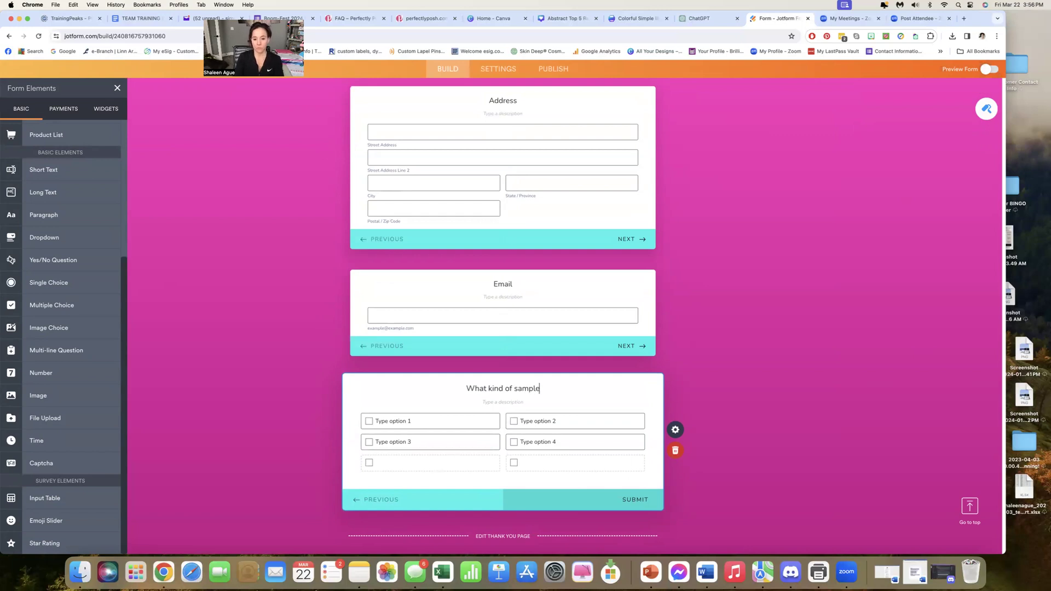
type("s are you most i")
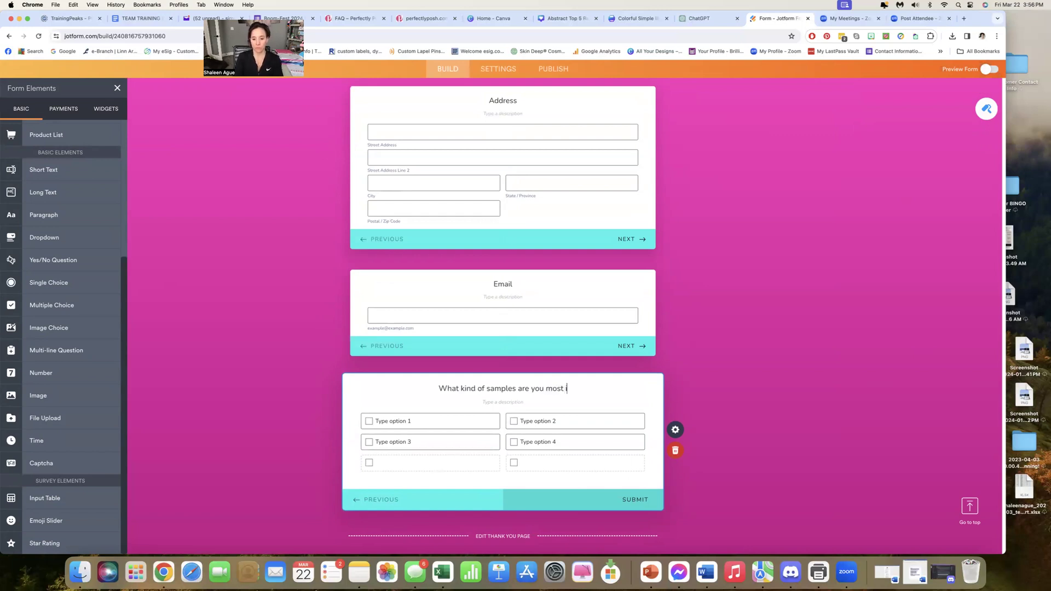
type("nterested in?")
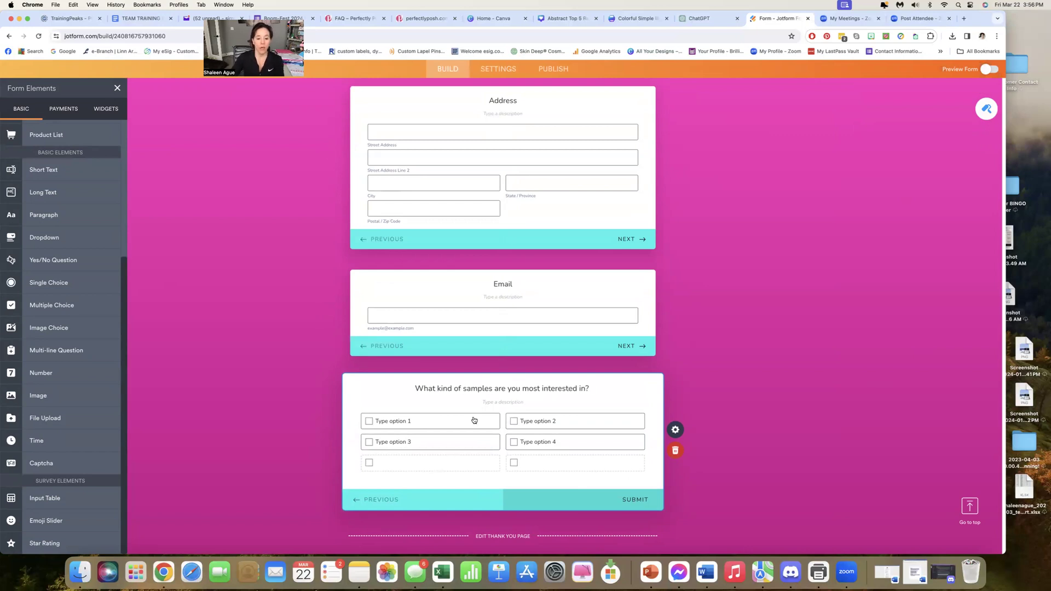
Enter Face, Body, Hands, Feet and Hair as the answer options of the samples question
left_click(410, 425)
type("Face")
left_click(429, 446)
left_click(414, 448)
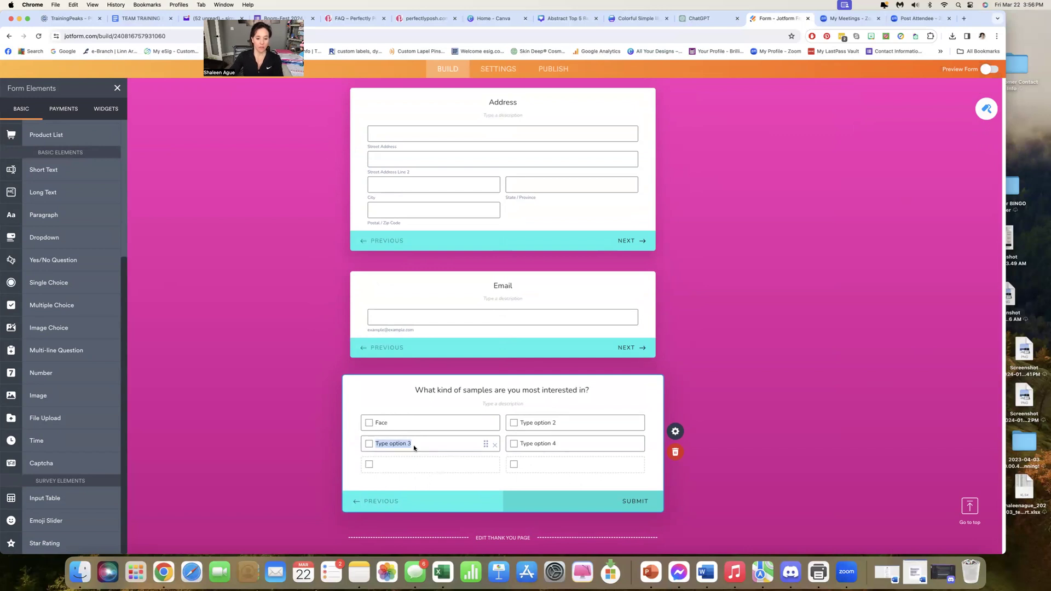
type("Hands")
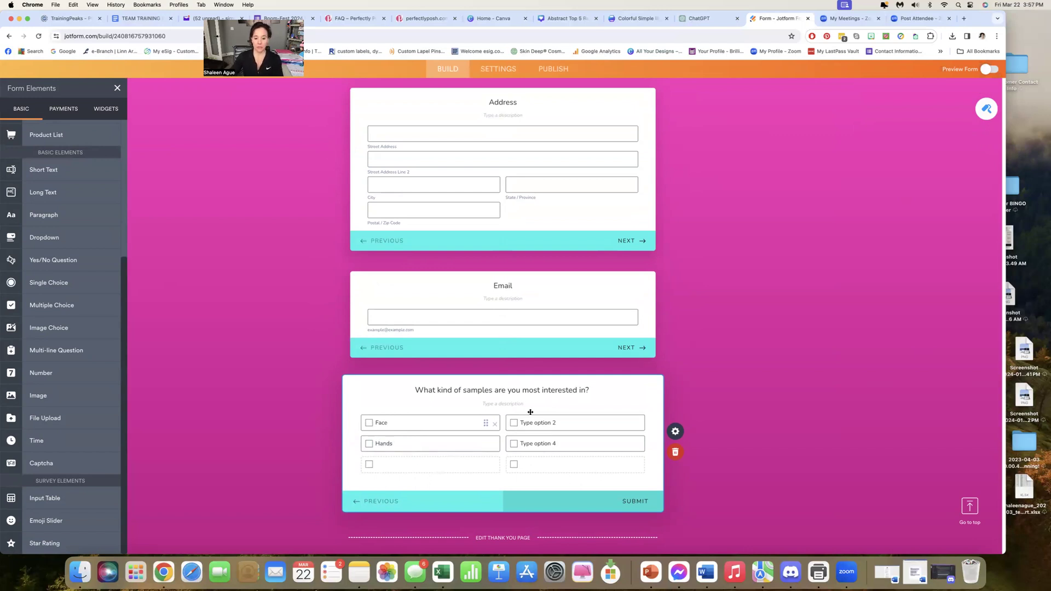
left_click(544, 422)
type("Body")
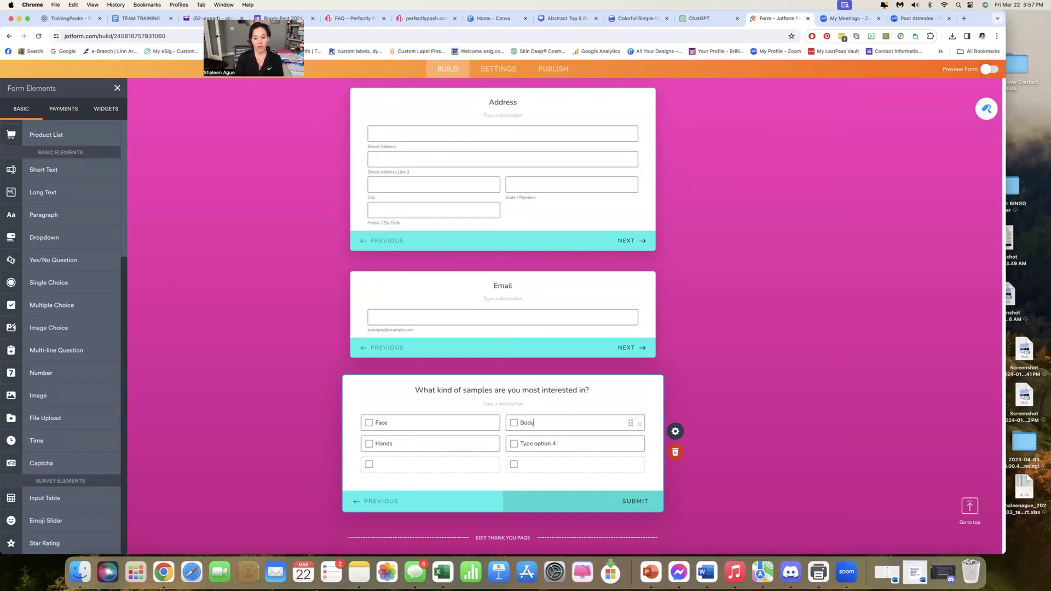
left_click(558, 445)
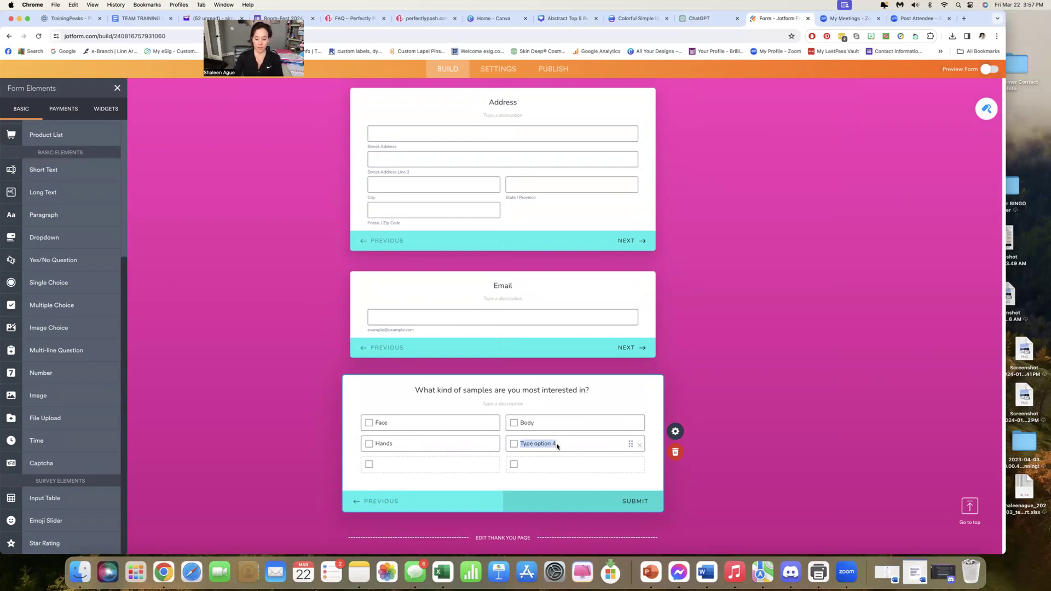
type("Feet")
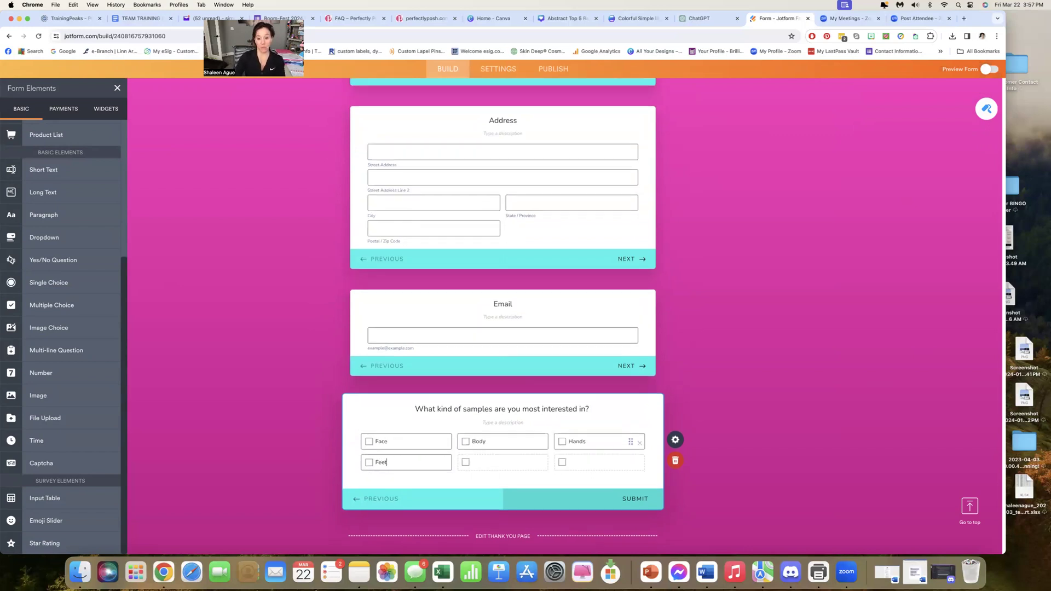
left_click(486, 463)
type("Hair")
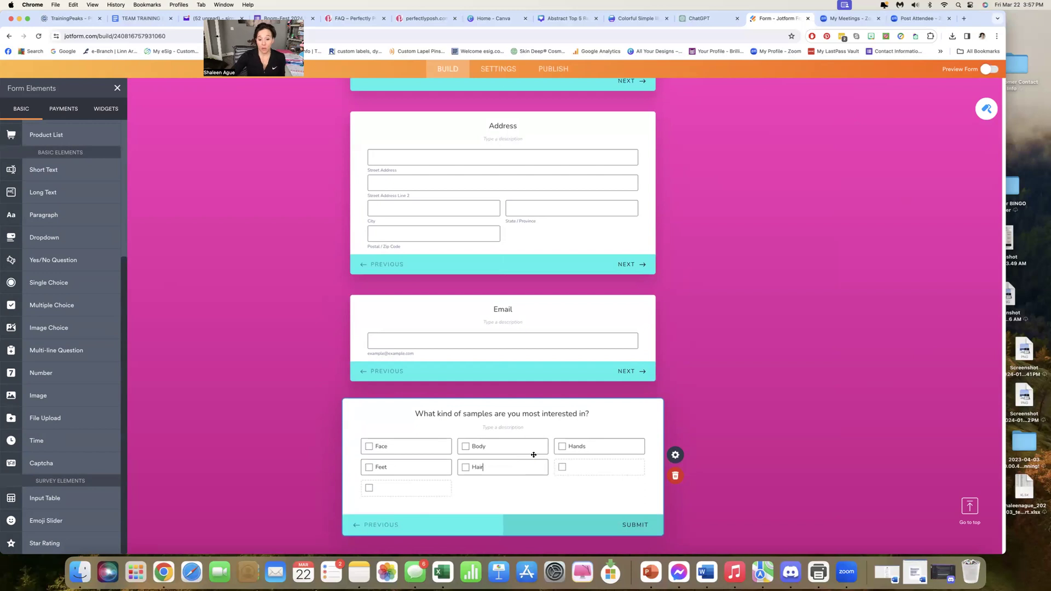
Add a Single Choice card below the samples question and delete it again
scroll(552, 485, "down", 1)
scroll(552, 486, "down", 1)
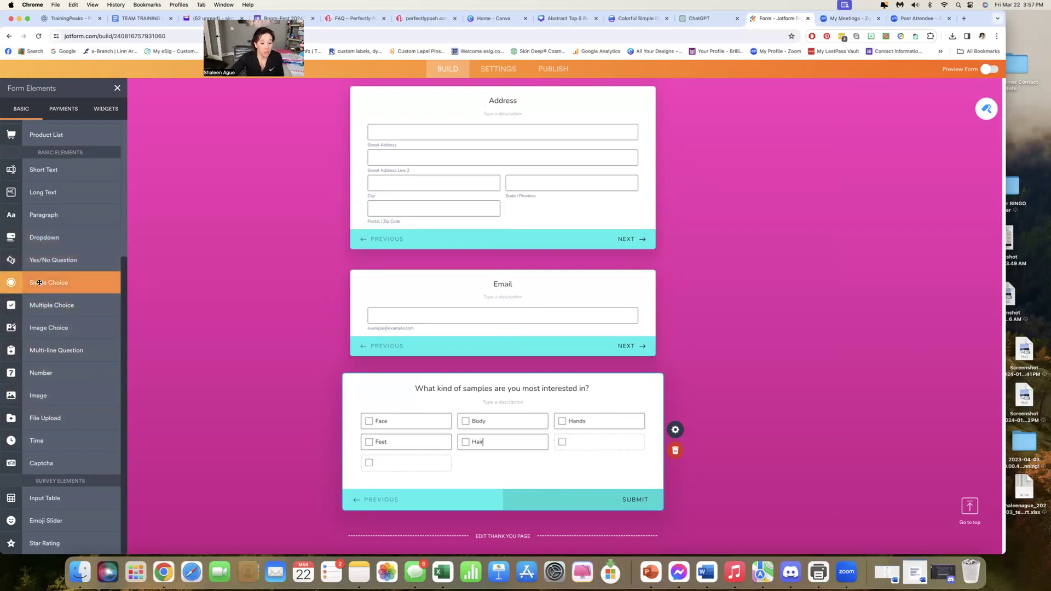
left_click_drag(37, 285, 499, 496)
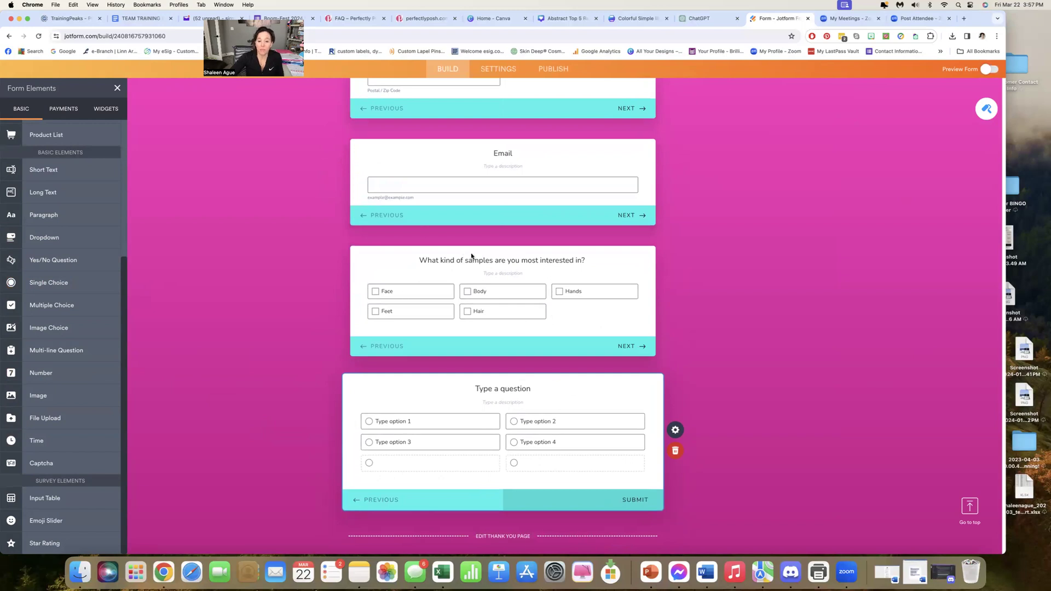
left_click(675, 450)
Add a Yes/No Question card below the samples question, titled "Have you tried Perfectly Posh Before?"
left_click_drag(44, 263, 476, 502)
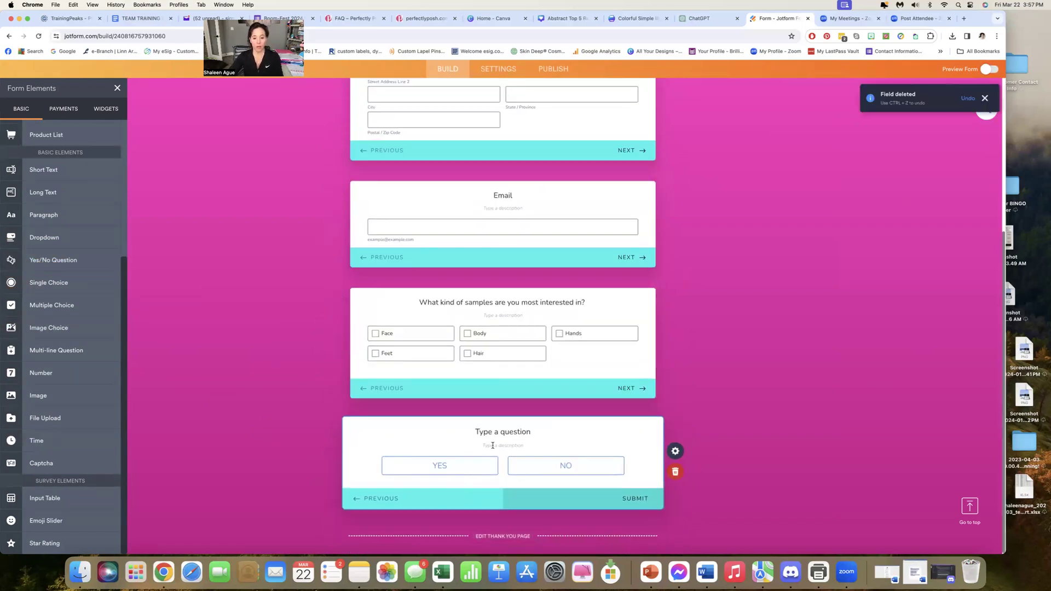
left_click(512, 434)
type("Have")
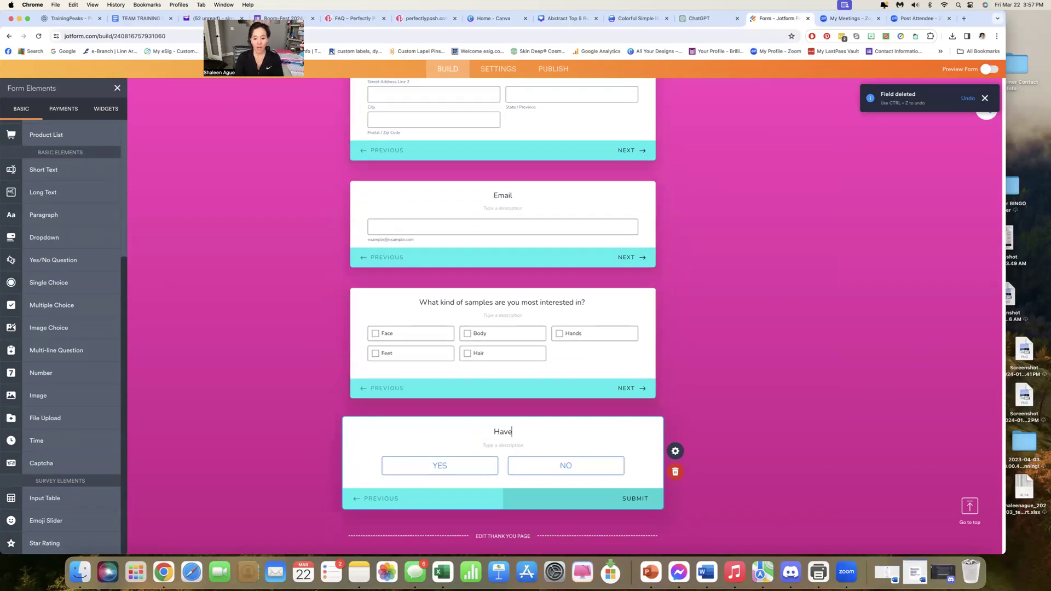
type(" you tried Per")
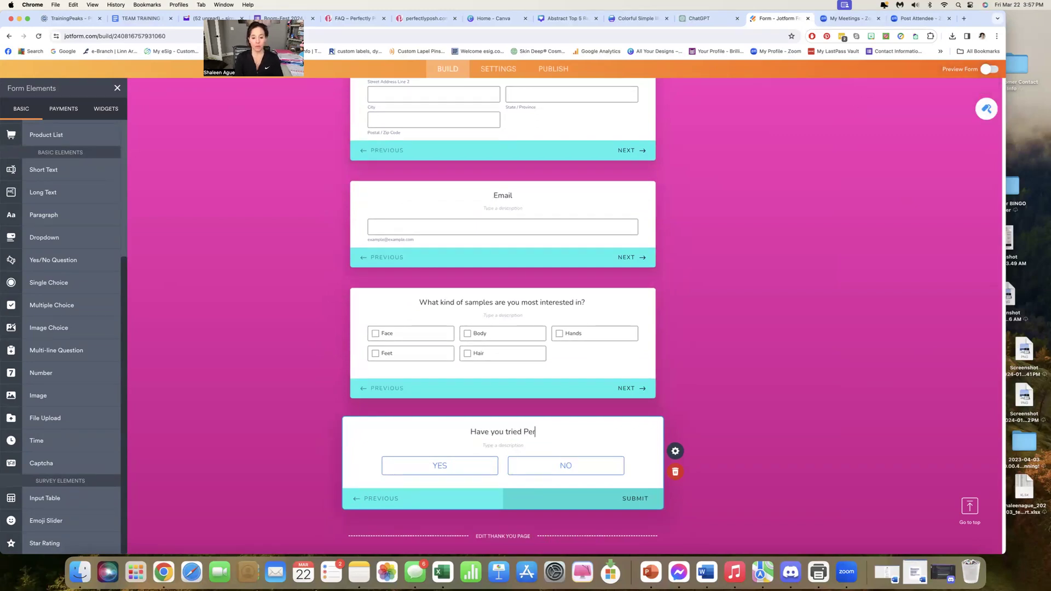
type("fectly Posh Before?")
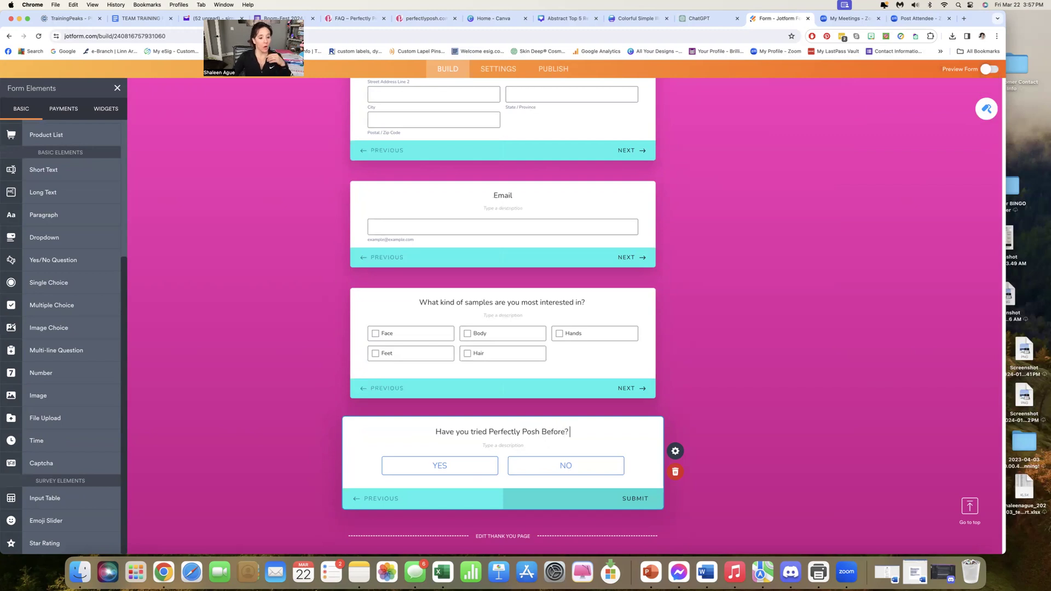
Open the thank you page for editing, try the external link redirect, and switch back to showing a Thank You Page after submission
scroll(434, 196, "up", 3)
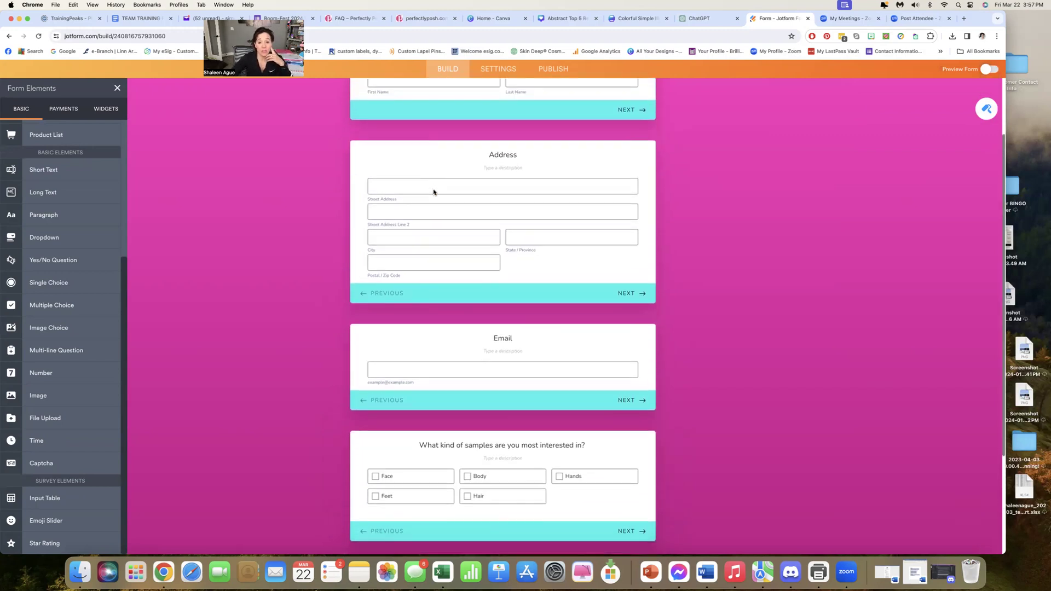
scroll(434, 192, "down", 3)
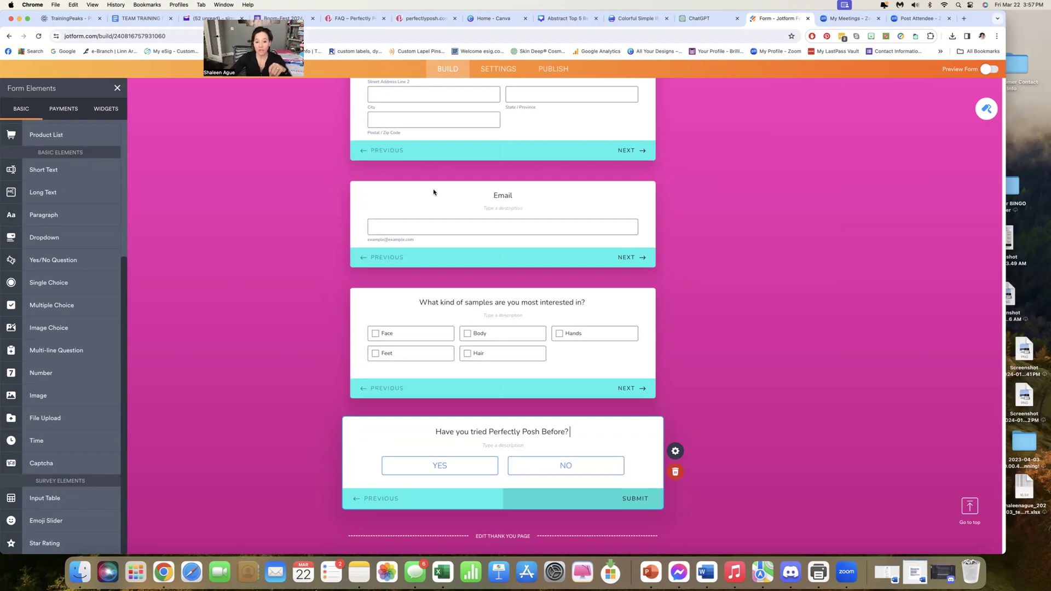
scroll(433, 192, "up", 5)
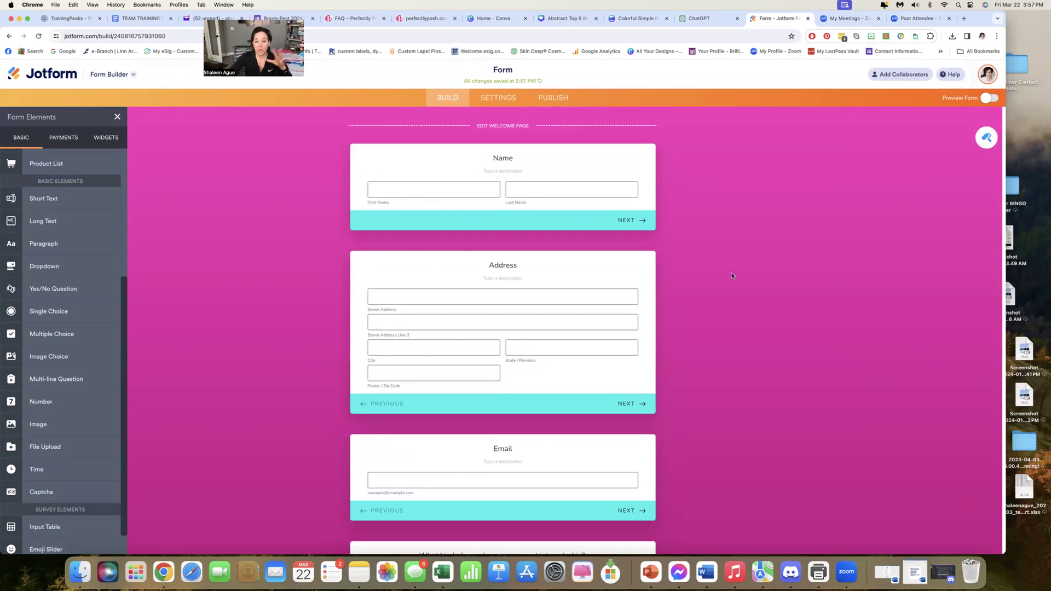
scroll(644, 219, "down", 5)
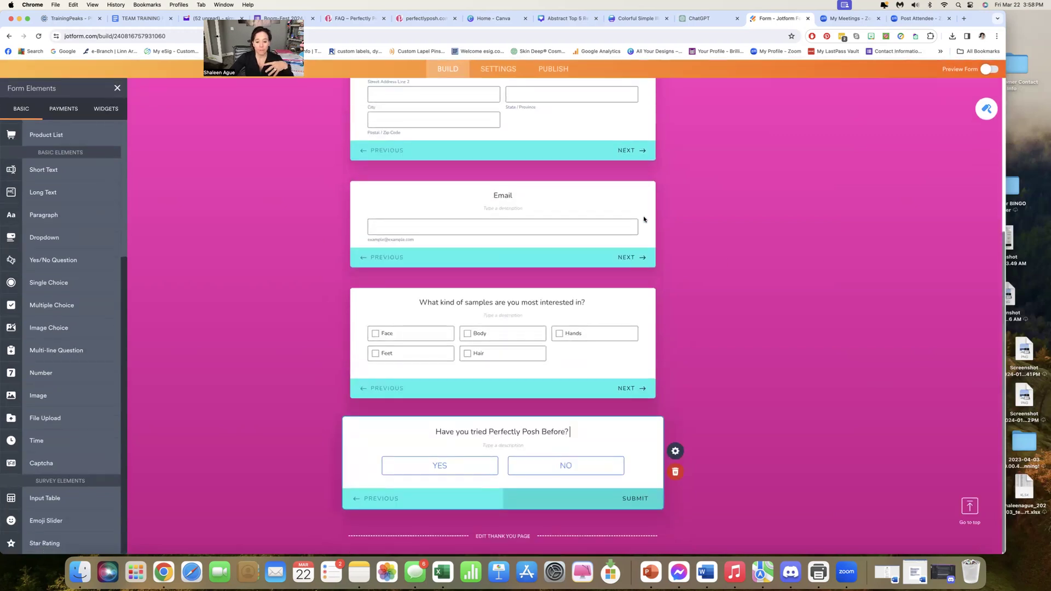
left_click(502, 539)
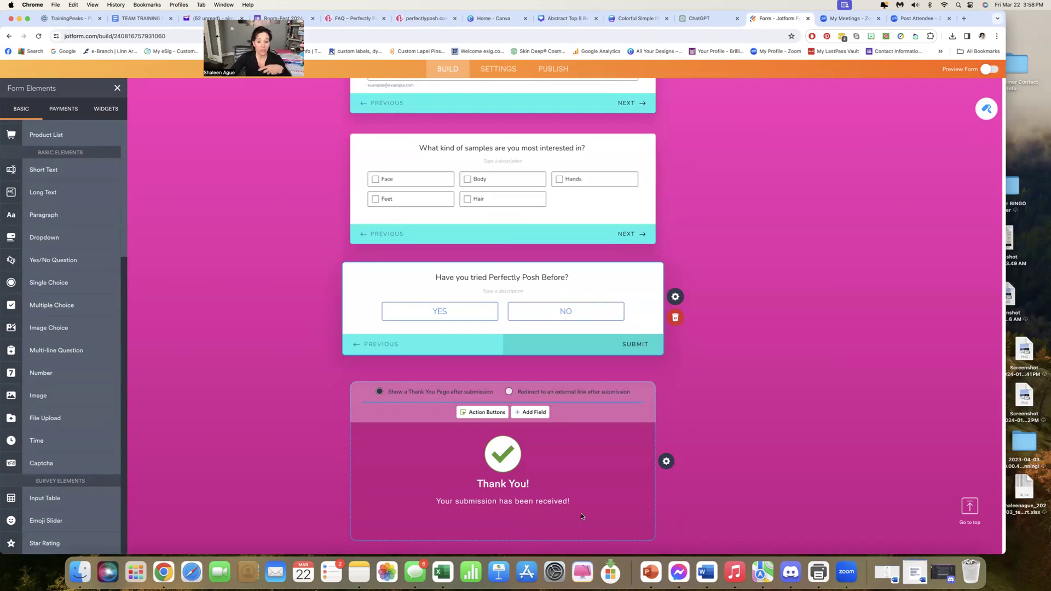
left_click(510, 392)
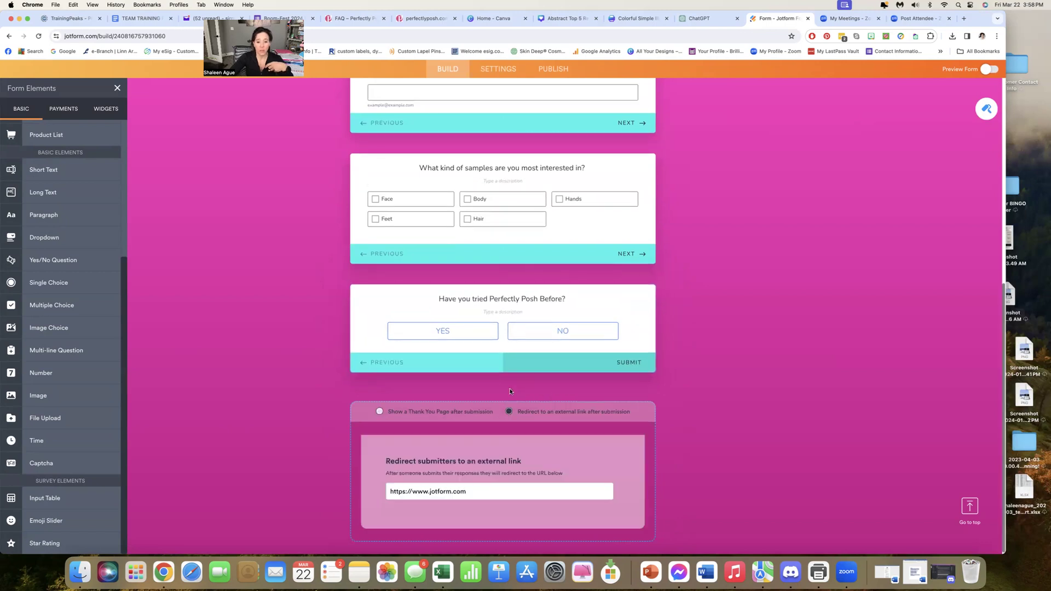
left_click(379, 412)
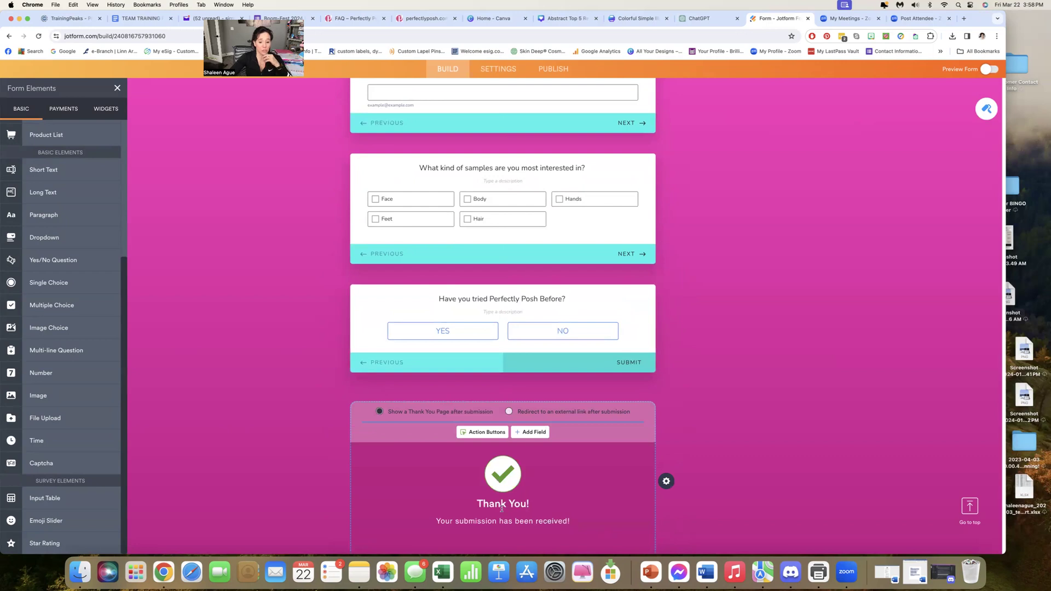
Insert the Name, Address and Email fields into the Thank You heading and close the thank you page settings
scroll(575, 504, "down", 1)
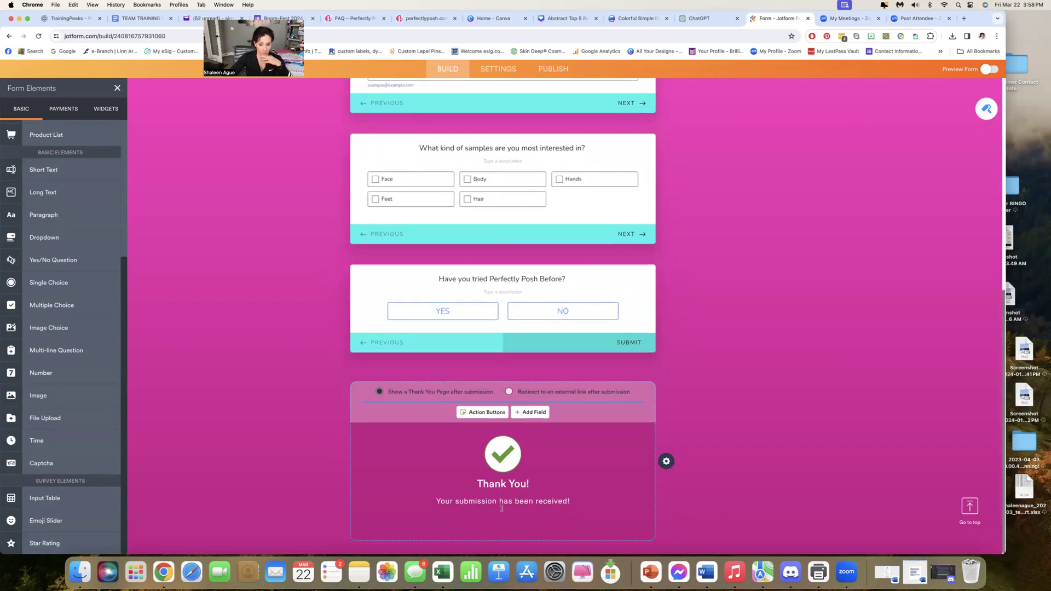
left_click(668, 462)
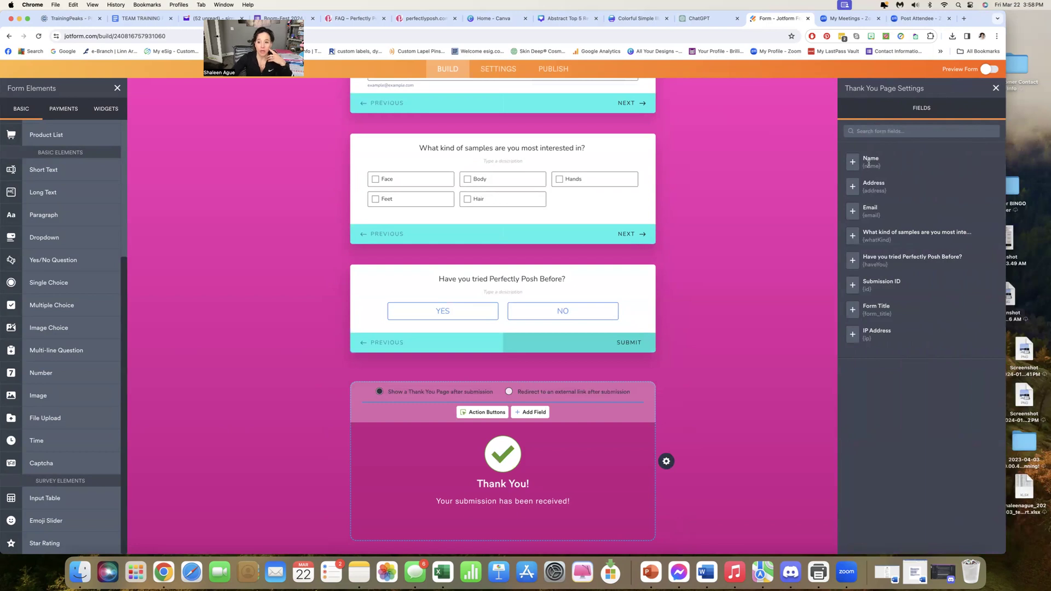
left_click(853, 162)
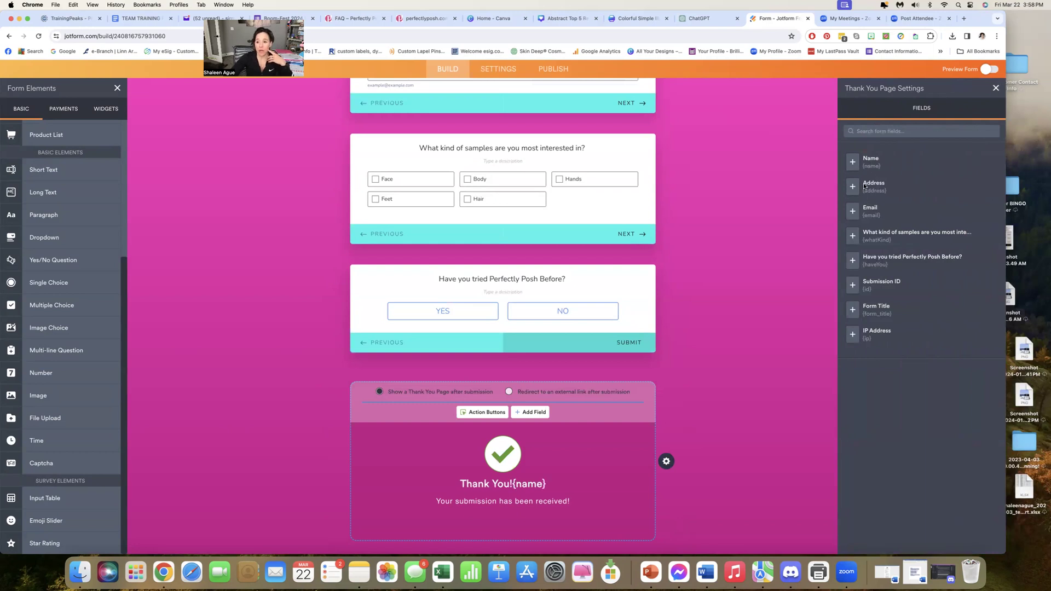
left_click(852, 188)
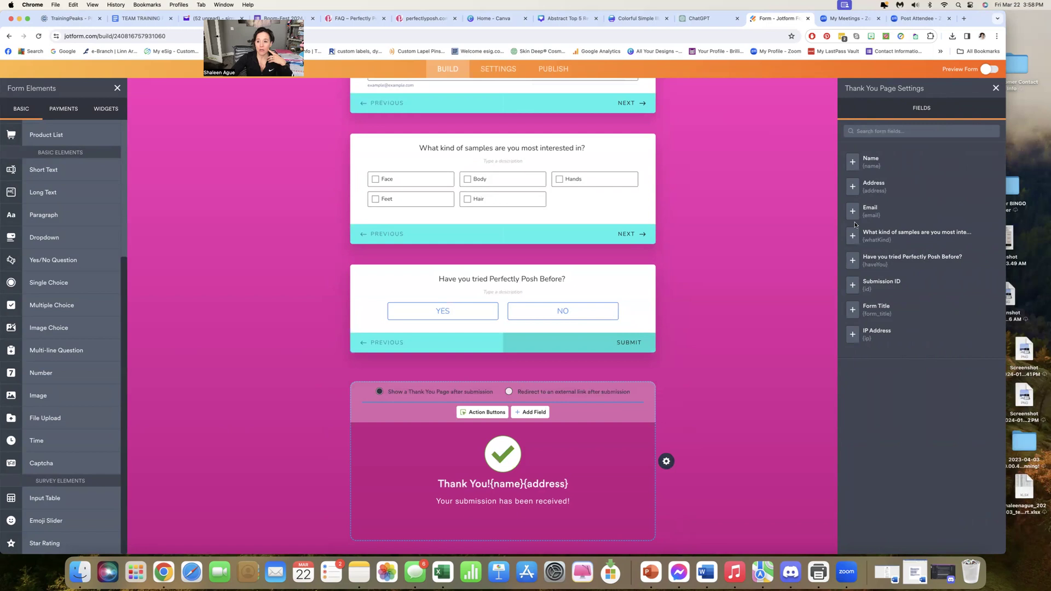
left_click(852, 212)
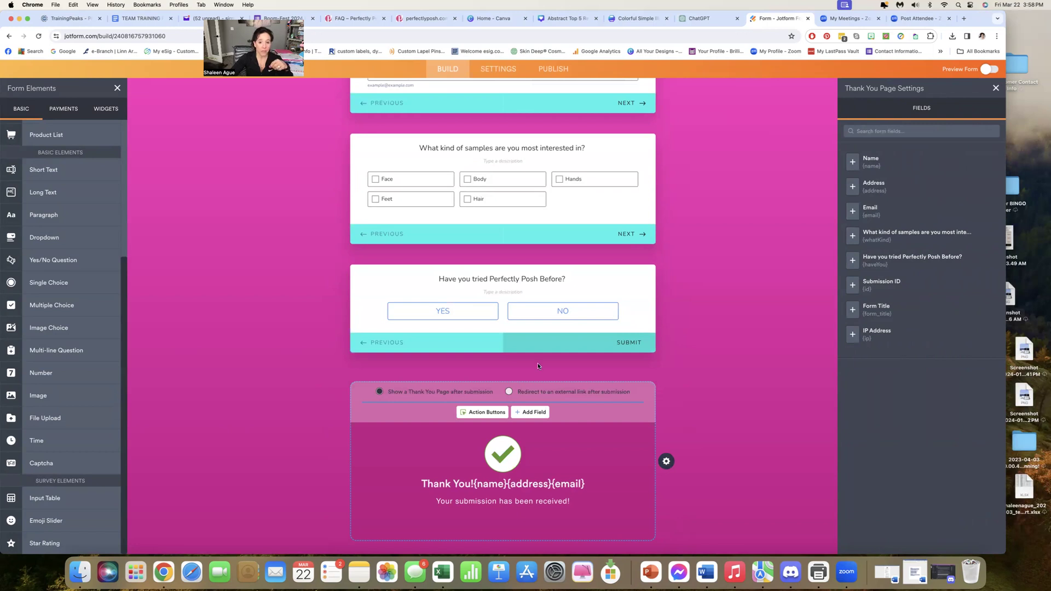
left_click(996, 89)
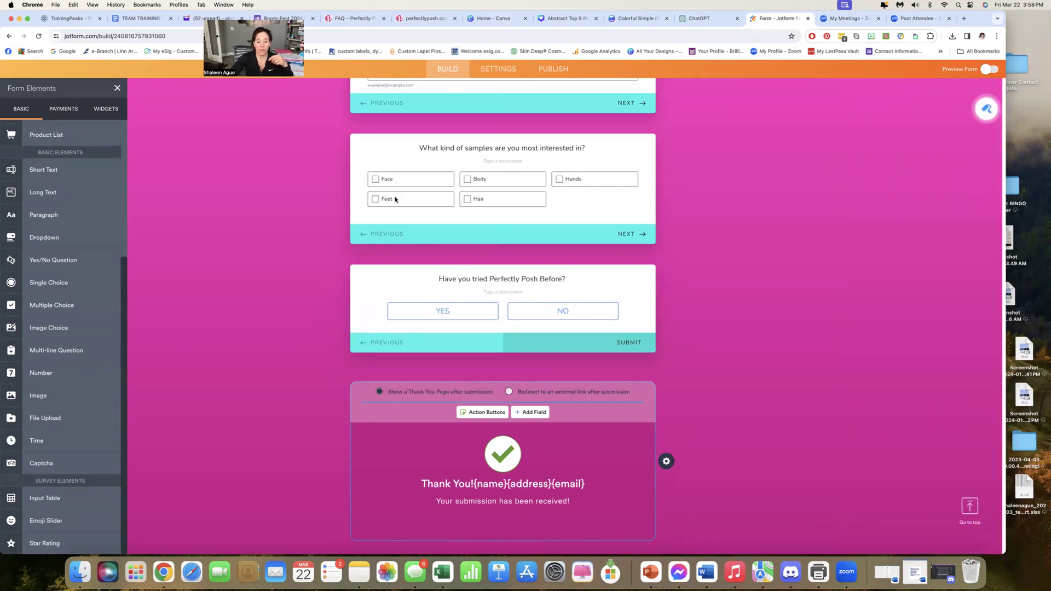
Set the form's title to "Example Sample Form" in the form settings
scroll(396, 200, "up", 15)
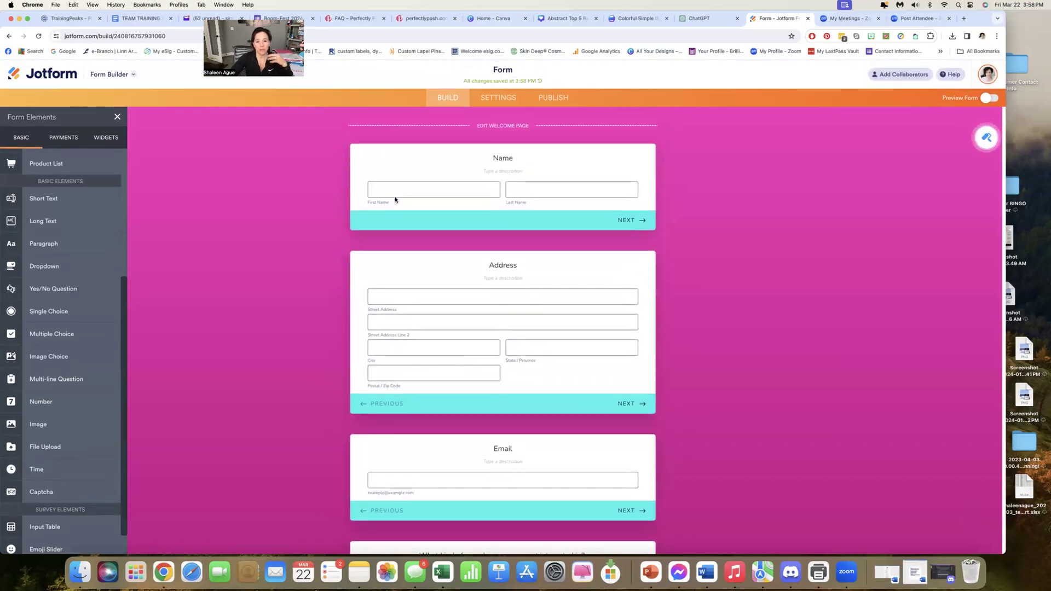
left_click(502, 103)
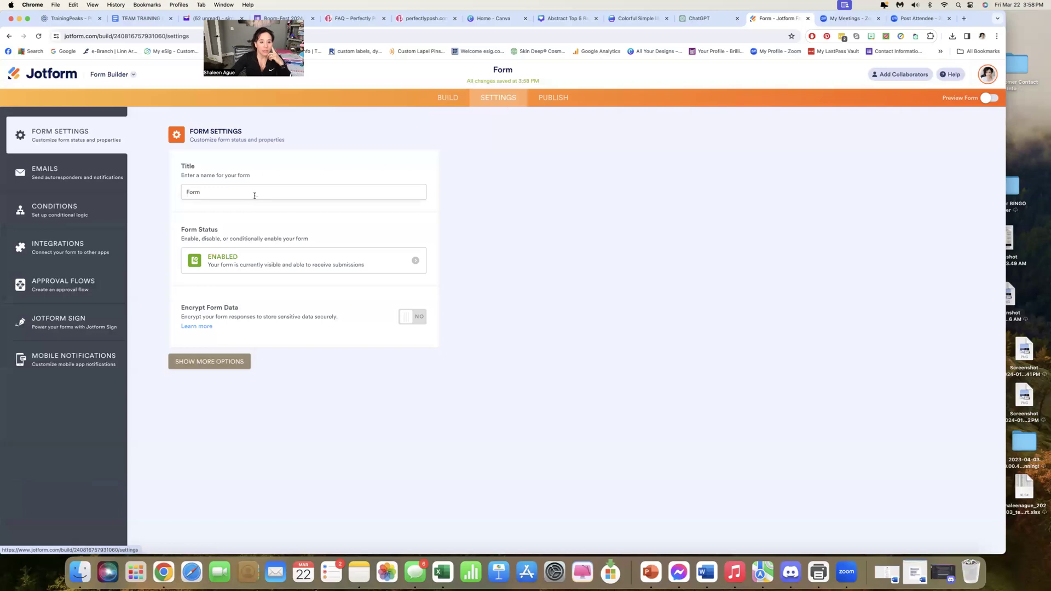
left_click_drag(197, 191, 174, 190)
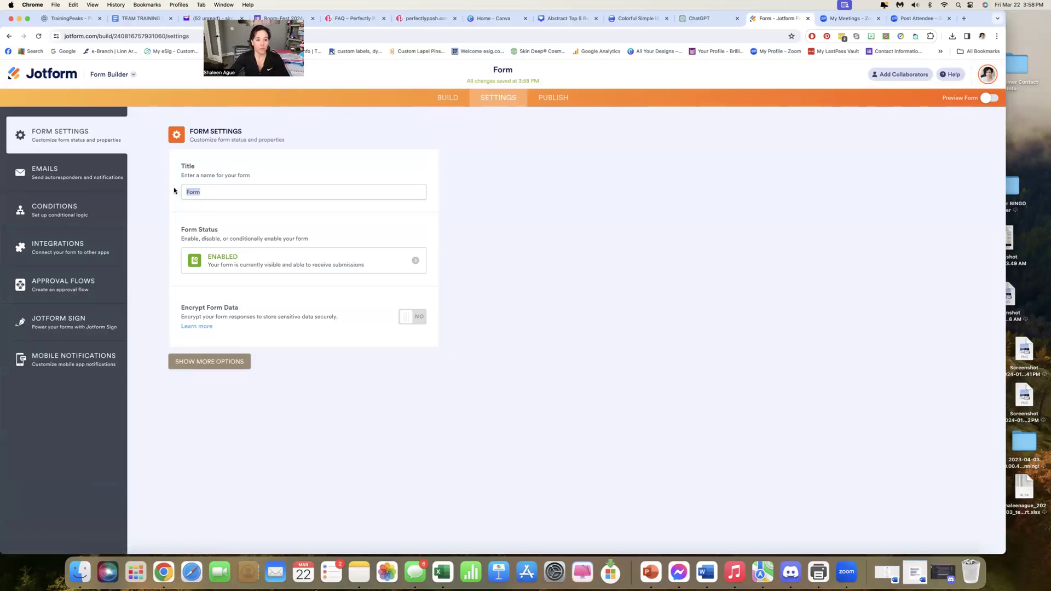
type("E")
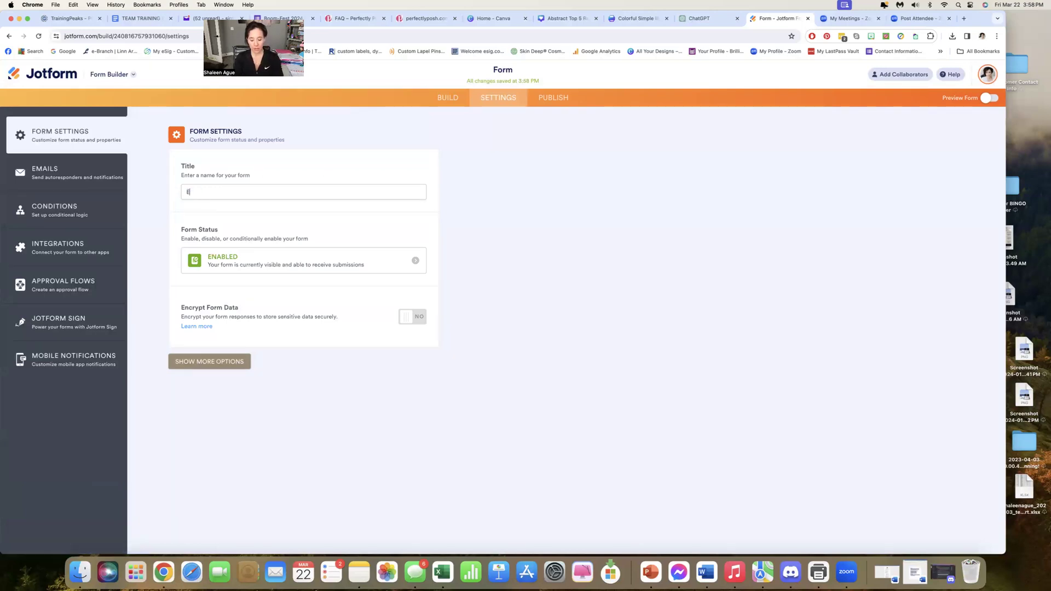
type("xample Sample Form")
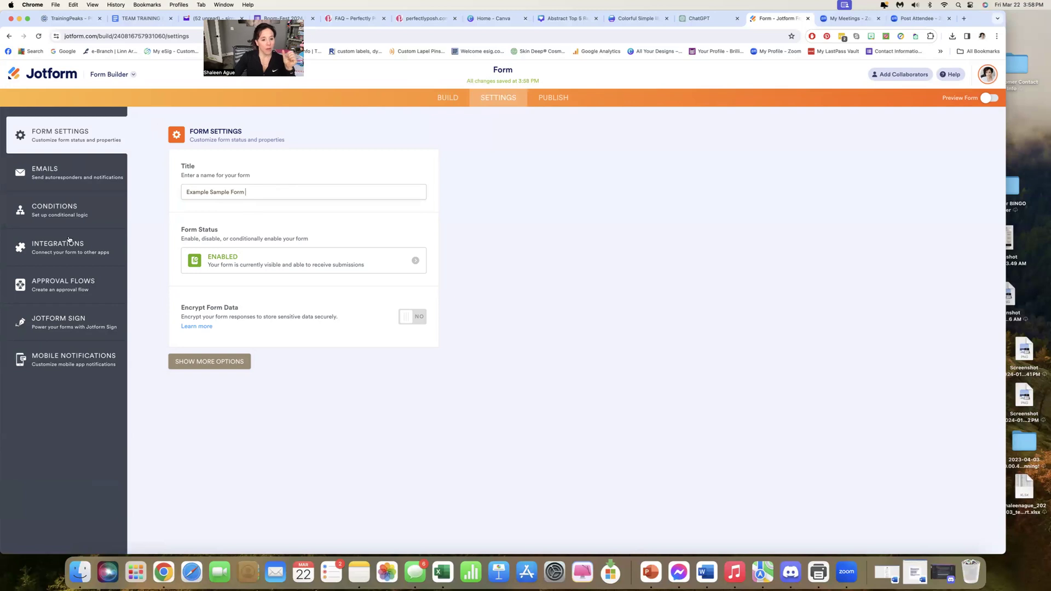
Review the subject and content of the Notification 1 email in the form's email settings and save it
left_click(57, 181)
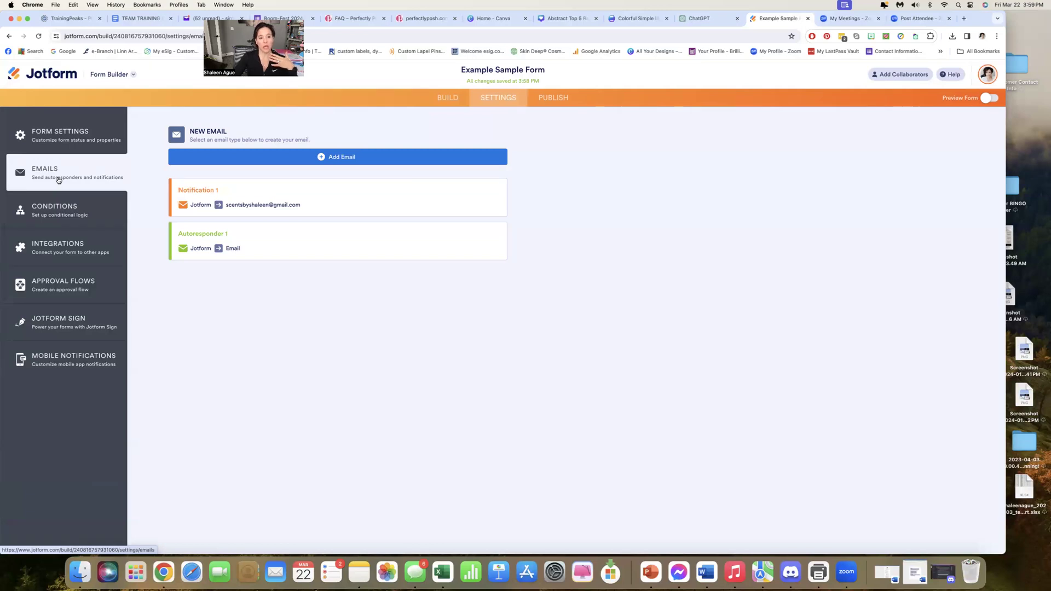
mouse_move(237, 206)
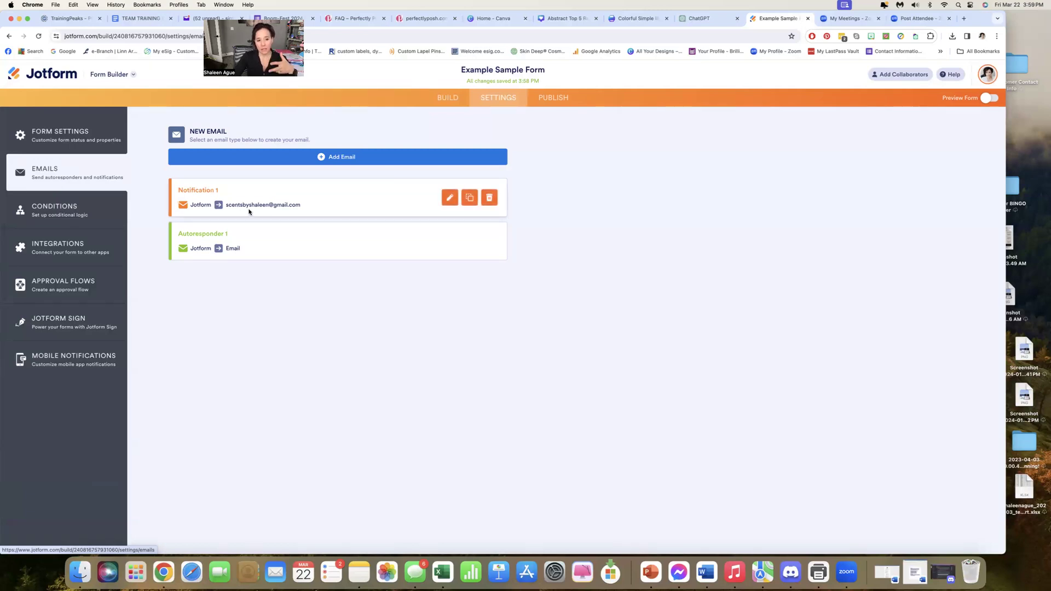
mouse_move(191, 244)
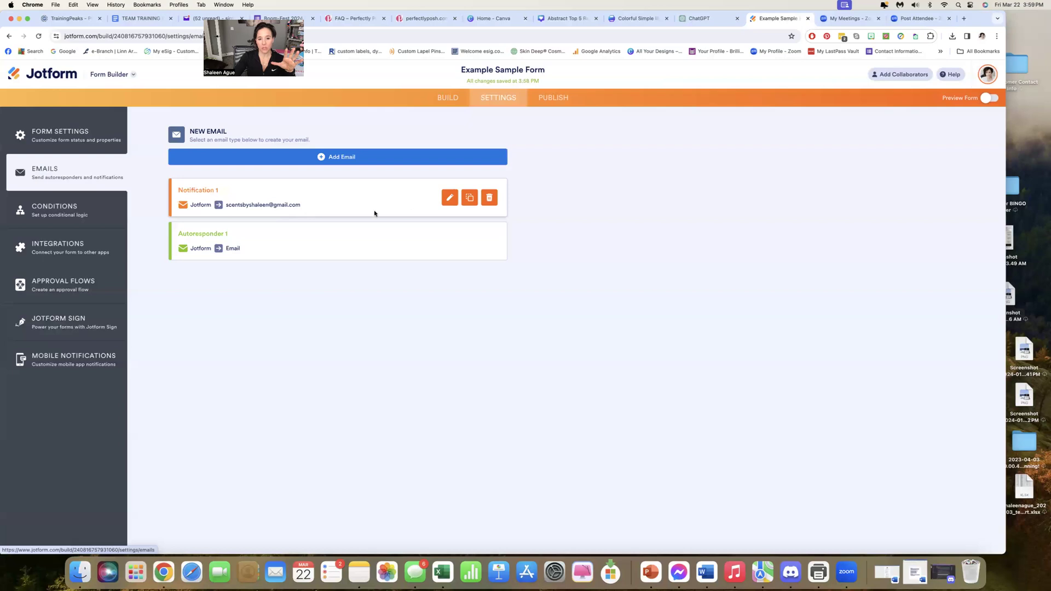
left_click(449, 197)
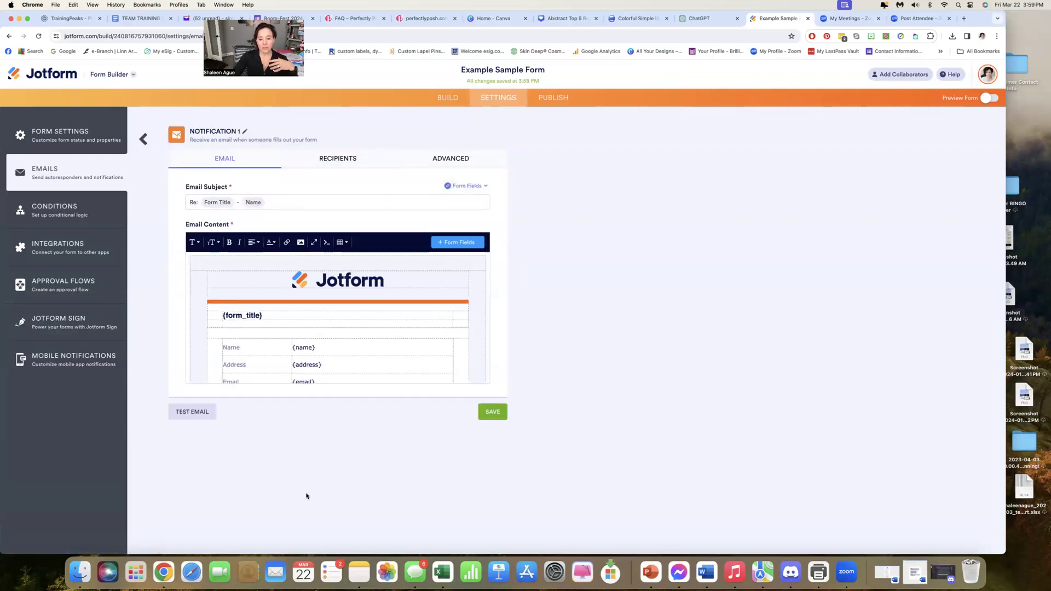
left_click(493, 414)
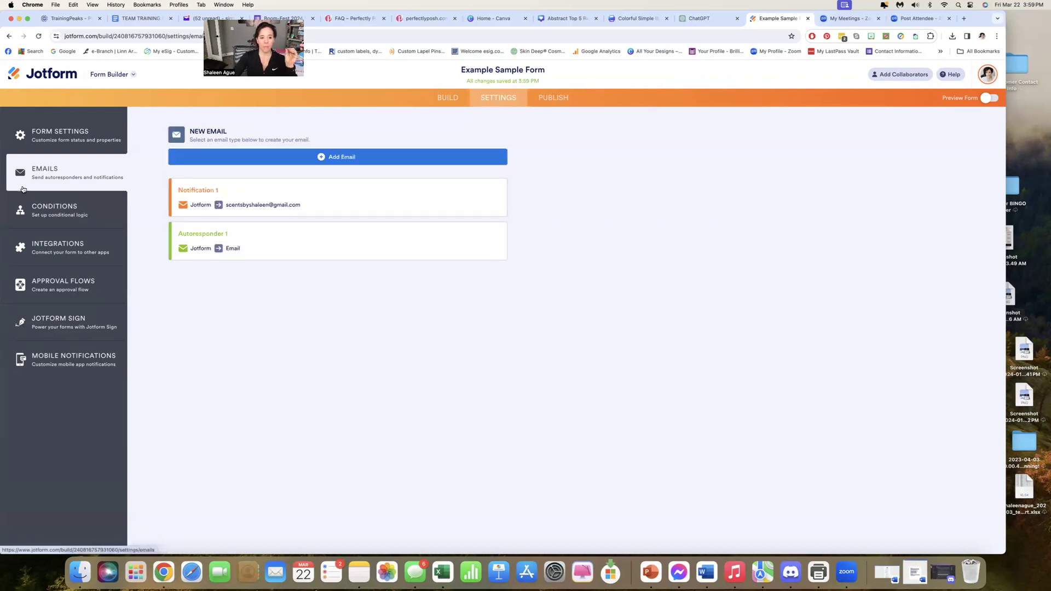
Look at the form's conditions settings and browse the available app integrations
left_click(55, 219)
left_click(51, 256)
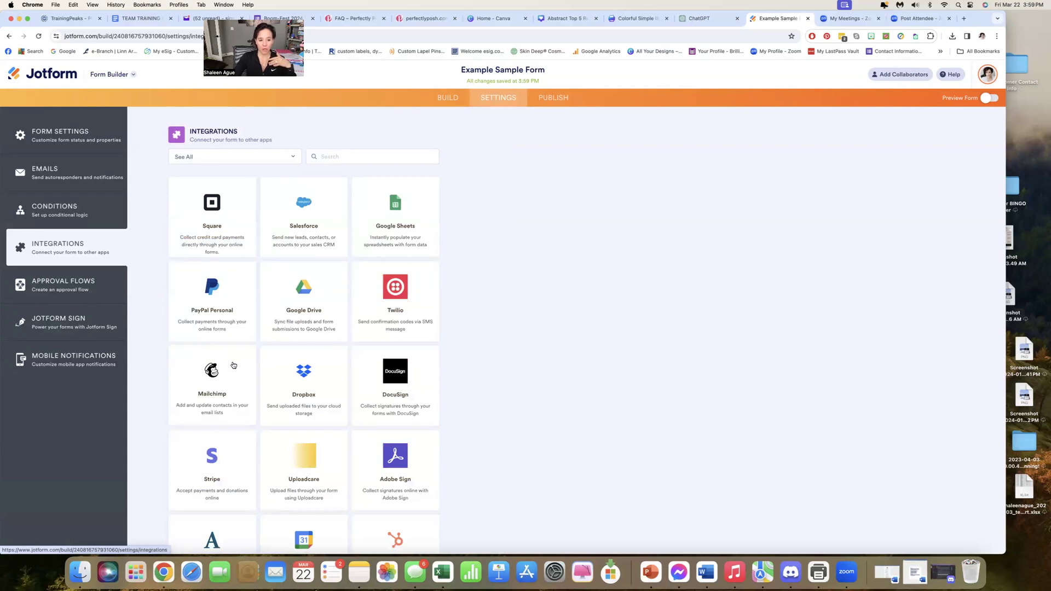
scroll(233, 365, "down", 3)
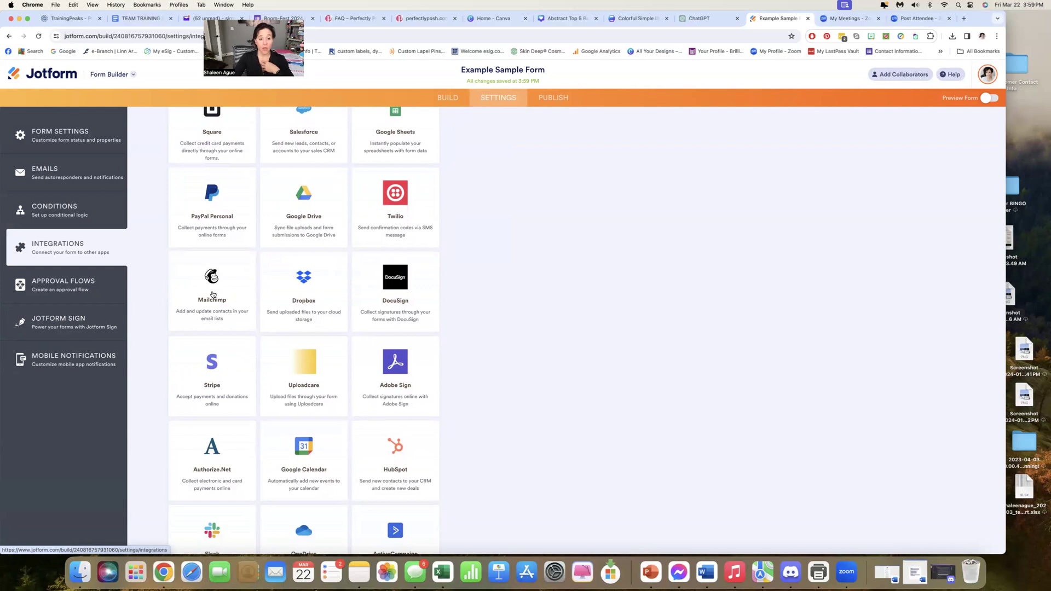
scroll(213, 295, "up", 3)
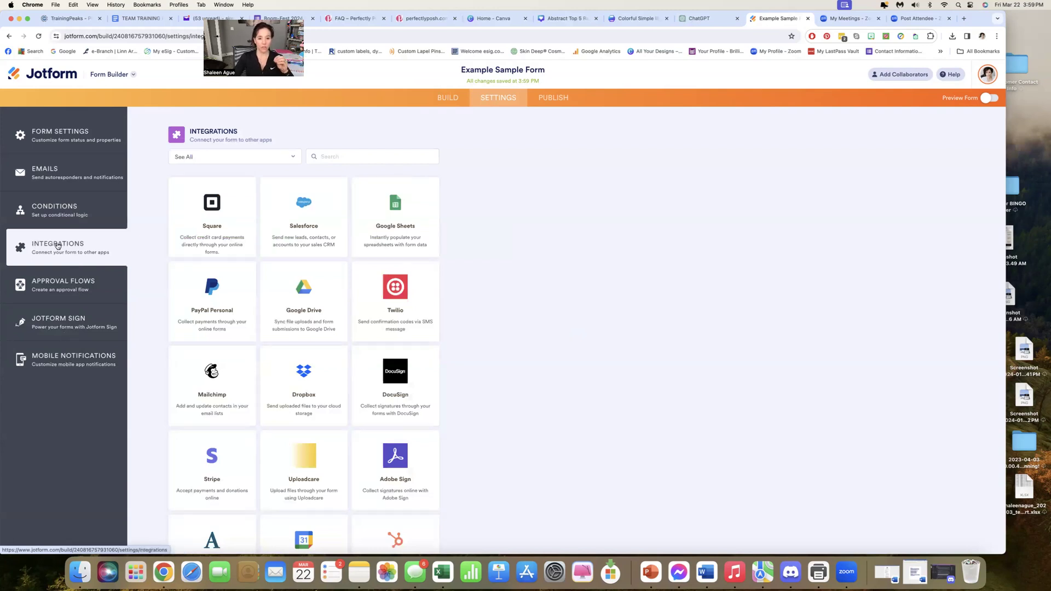
Copy the form's direct link for publishing and show all options for sharing the form
left_click(551, 100)
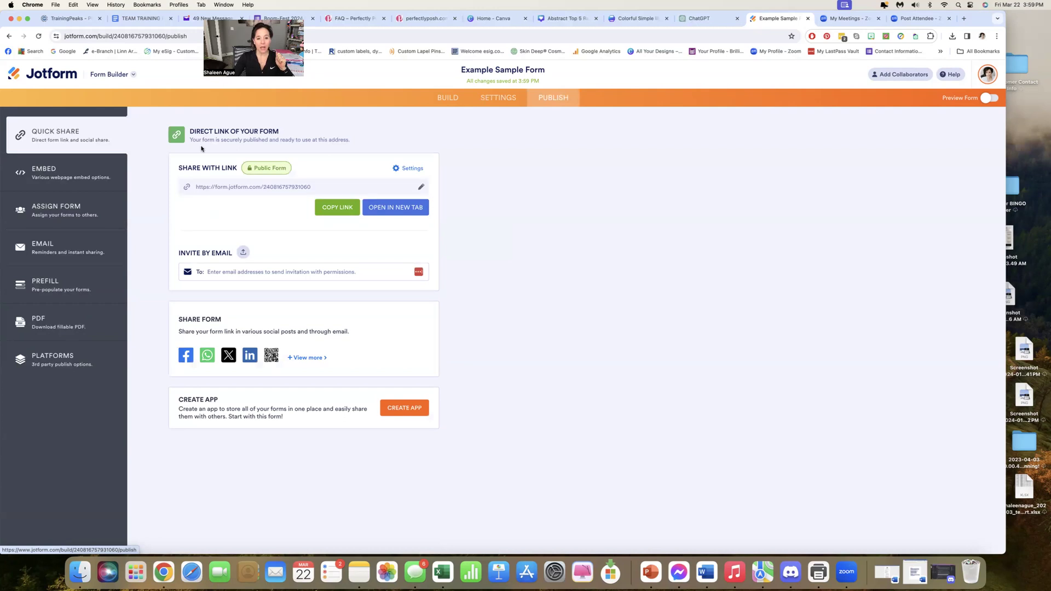
left_click(334, 210)
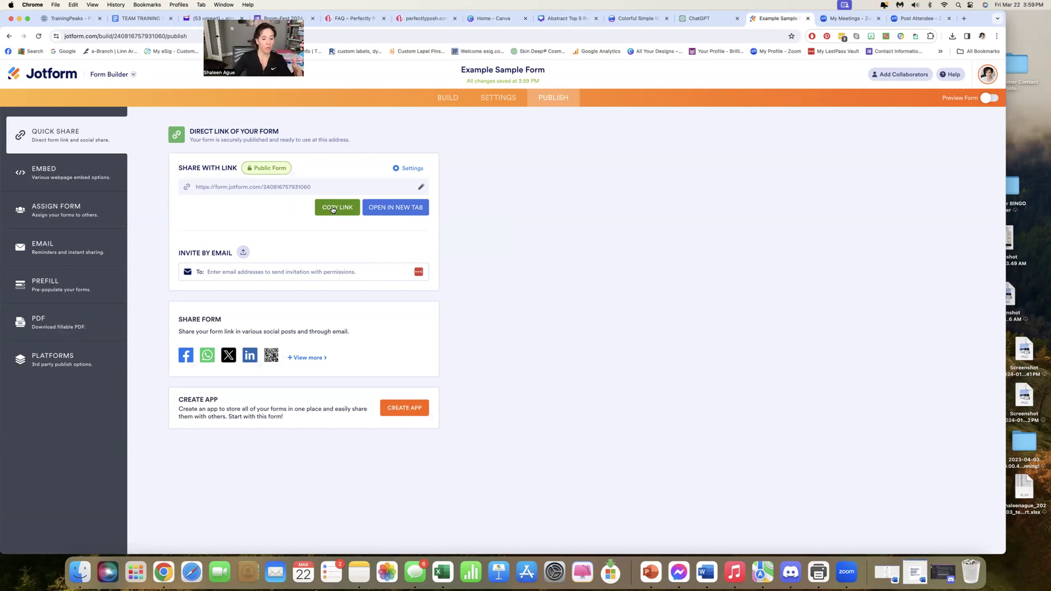
left_click(307, 358)
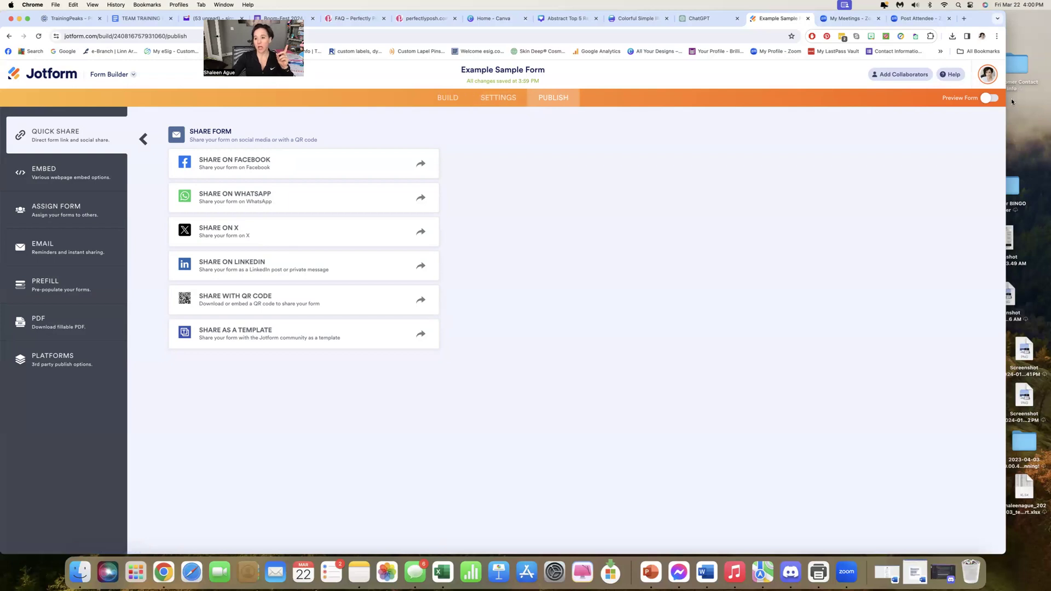
Preview the form from the welcome card through all question cards, submit it without answers, and leave the preview
left_click(989, 99)
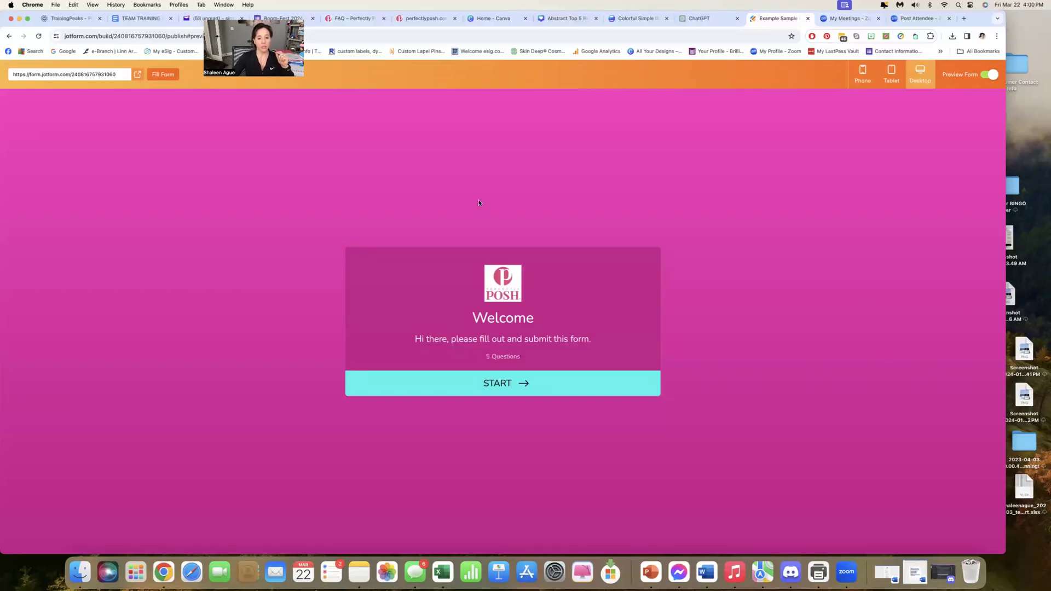
left_click(507, 392)
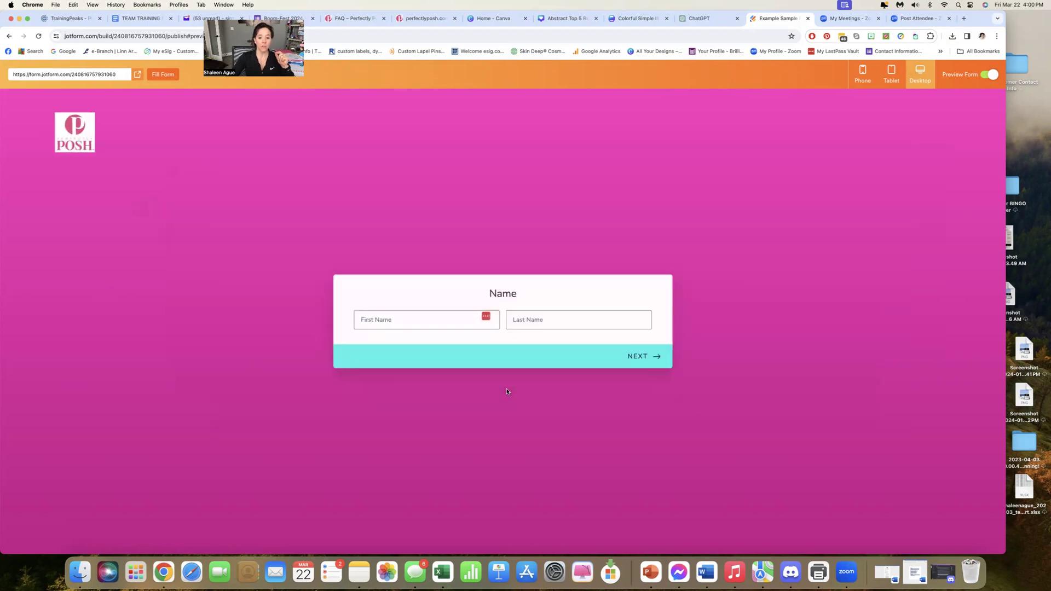
left_click(653, 351)
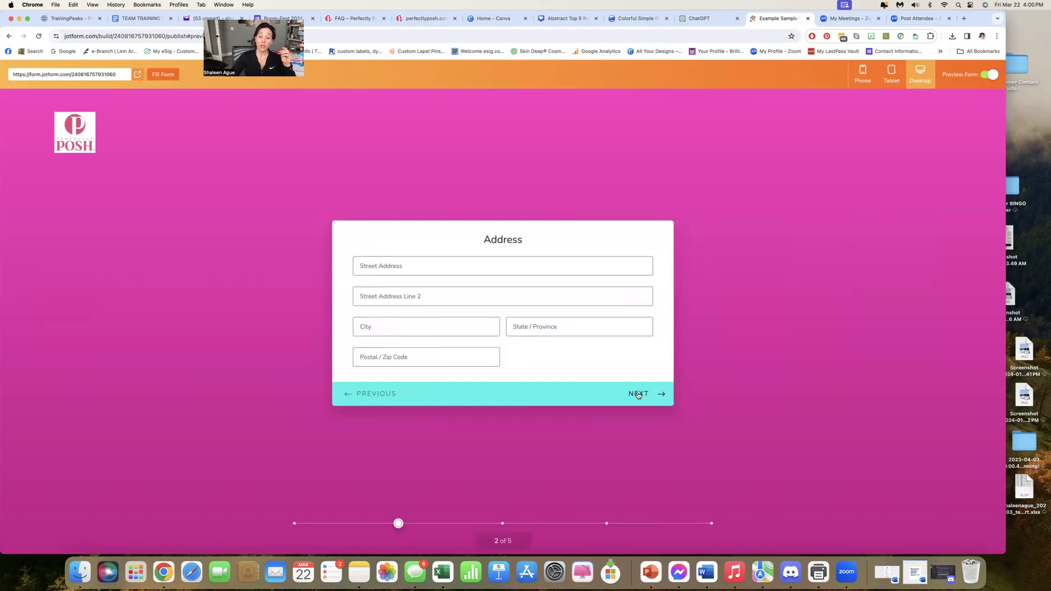
left_click(638, 394)
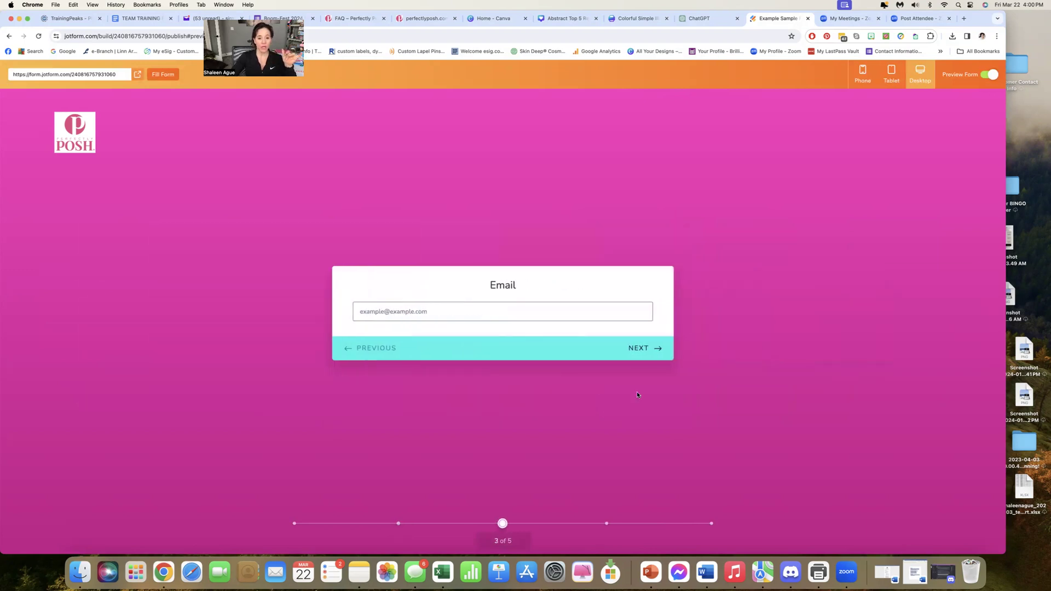
left_click(640, 351)
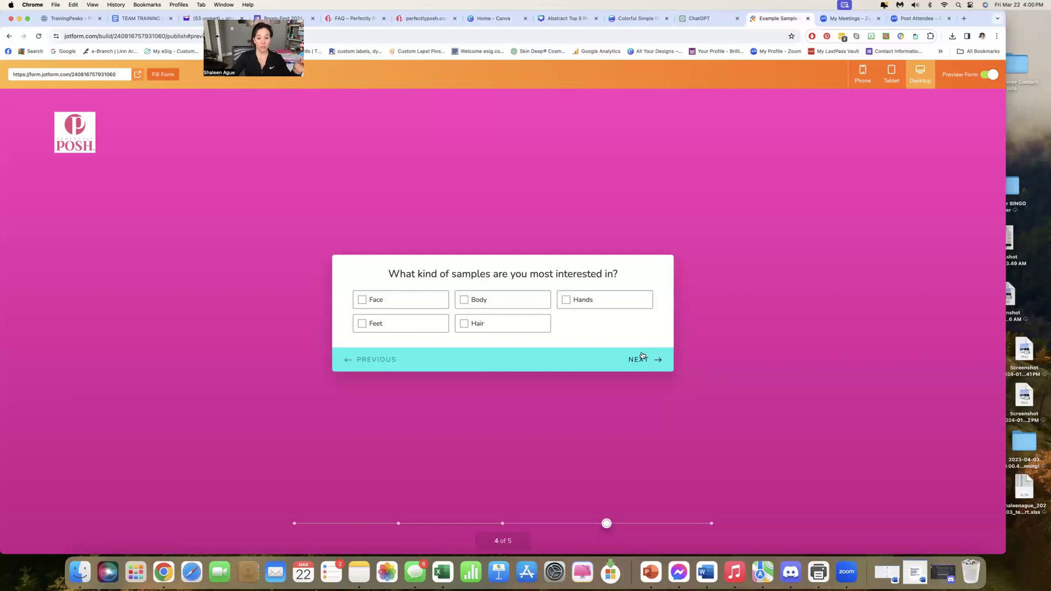
left_click(642, 356)
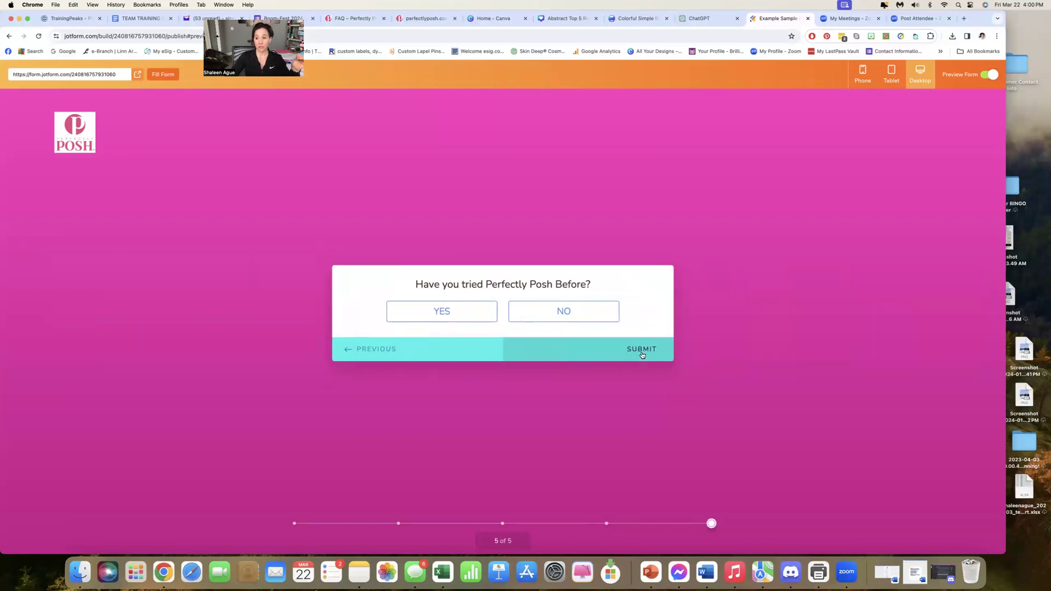
left_click(641, 350)
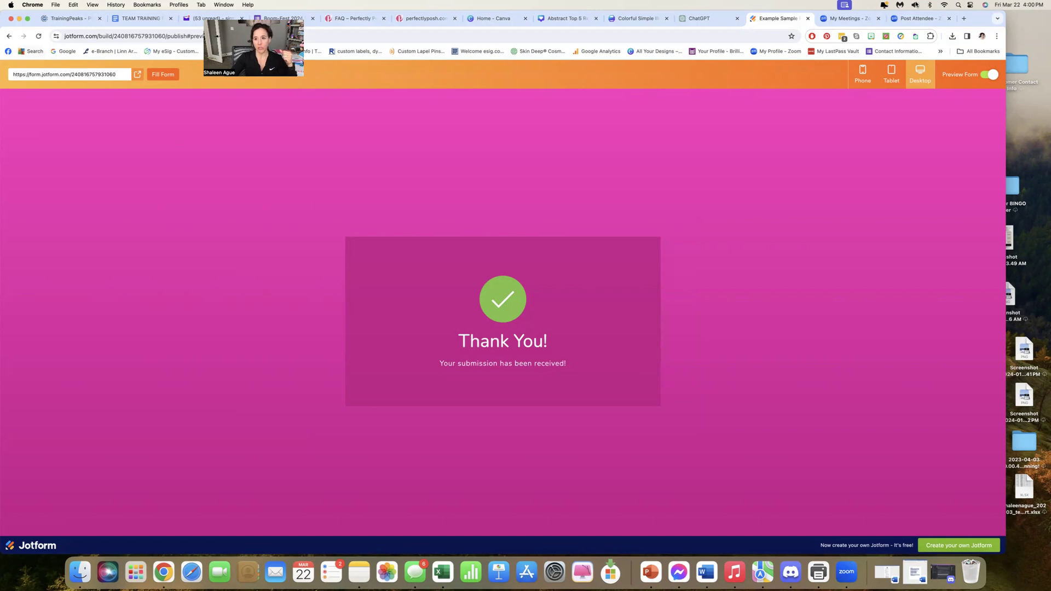
left_click(9, 36)
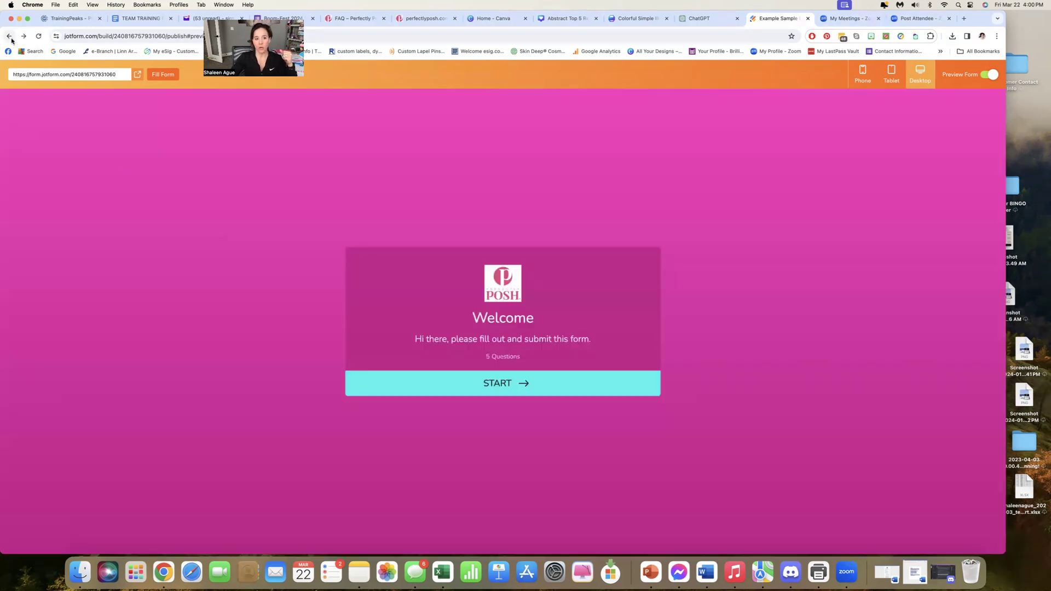
left_click(985, 76)
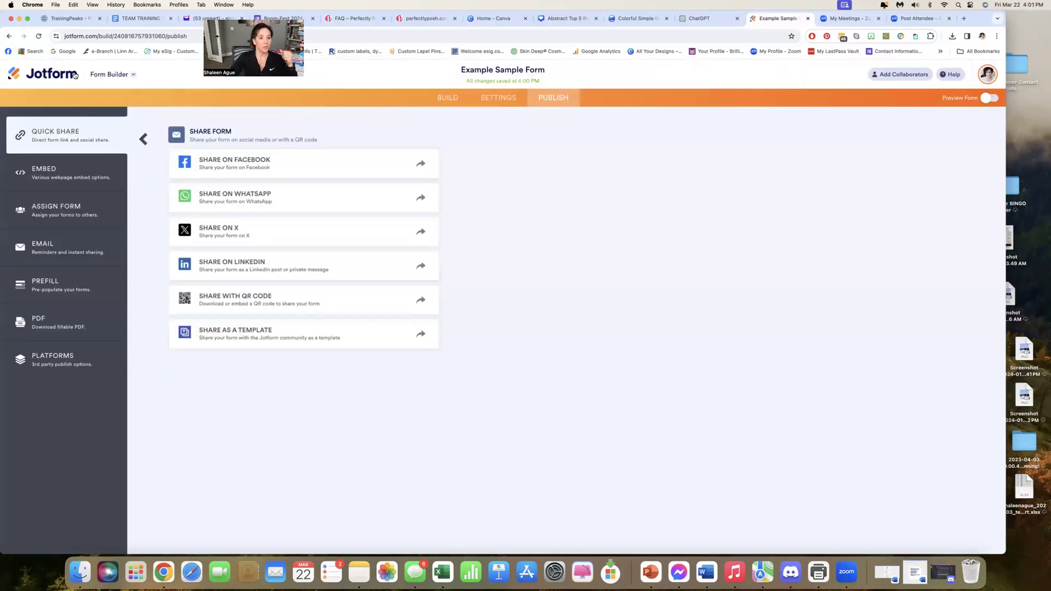
Return to the overview of all forms and delete the Example Sample Form
left_click(64, 76)
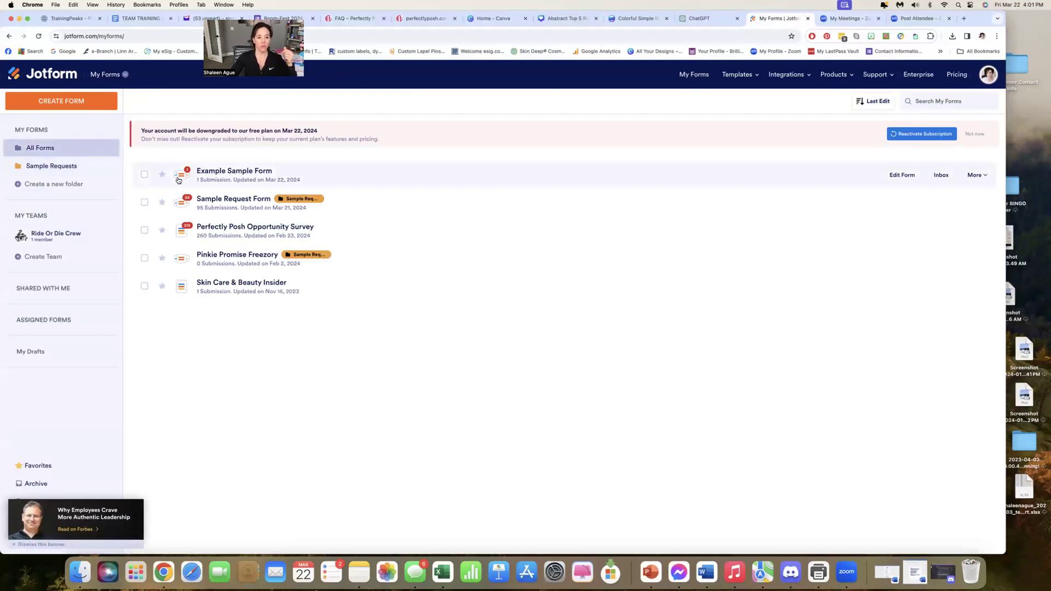
left_click(145, 175)
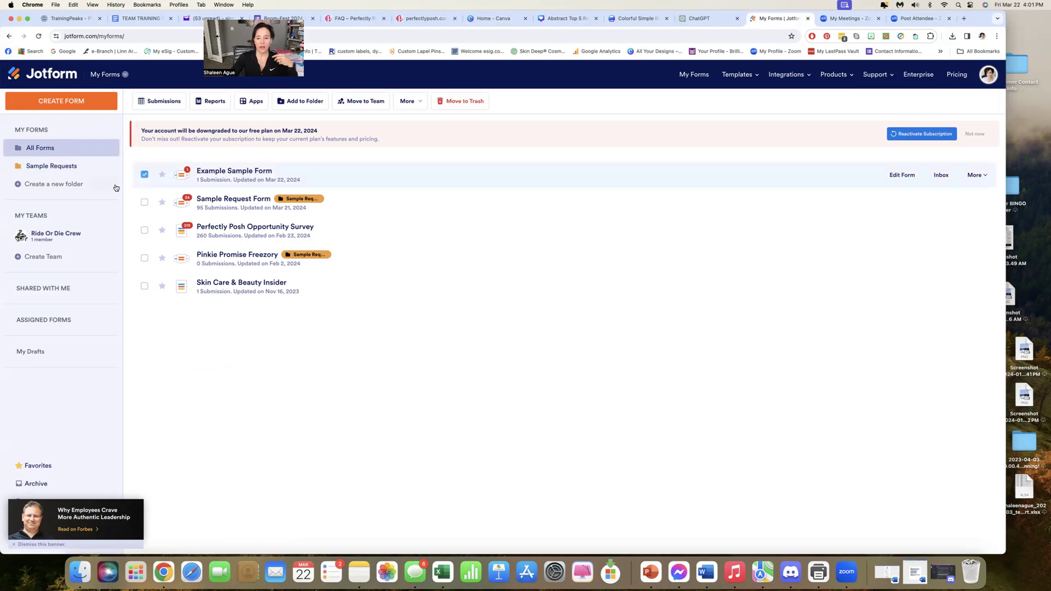
left_click(976, 175)
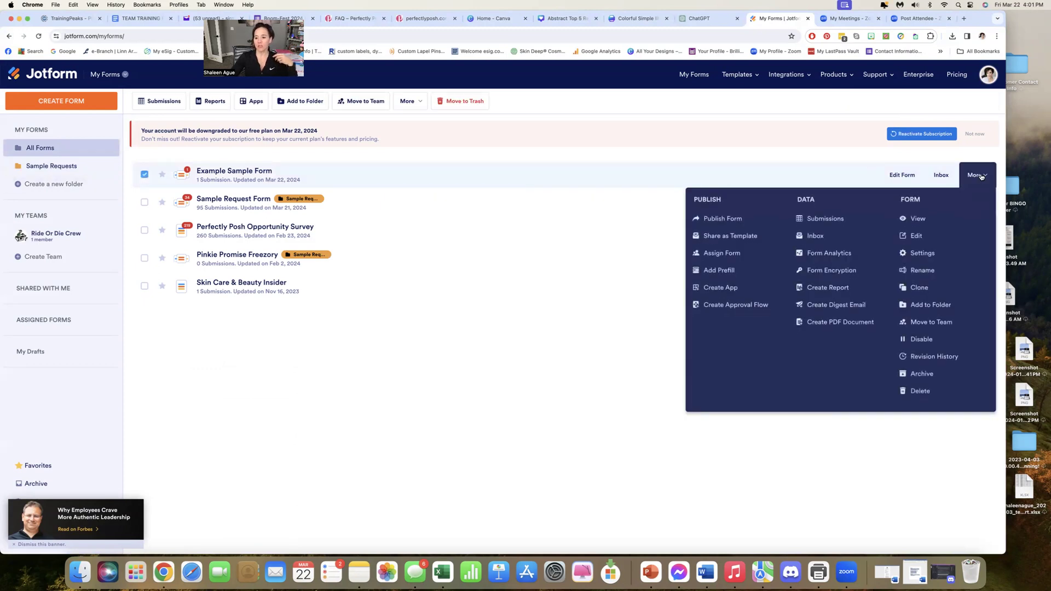
left_click(924, 391)
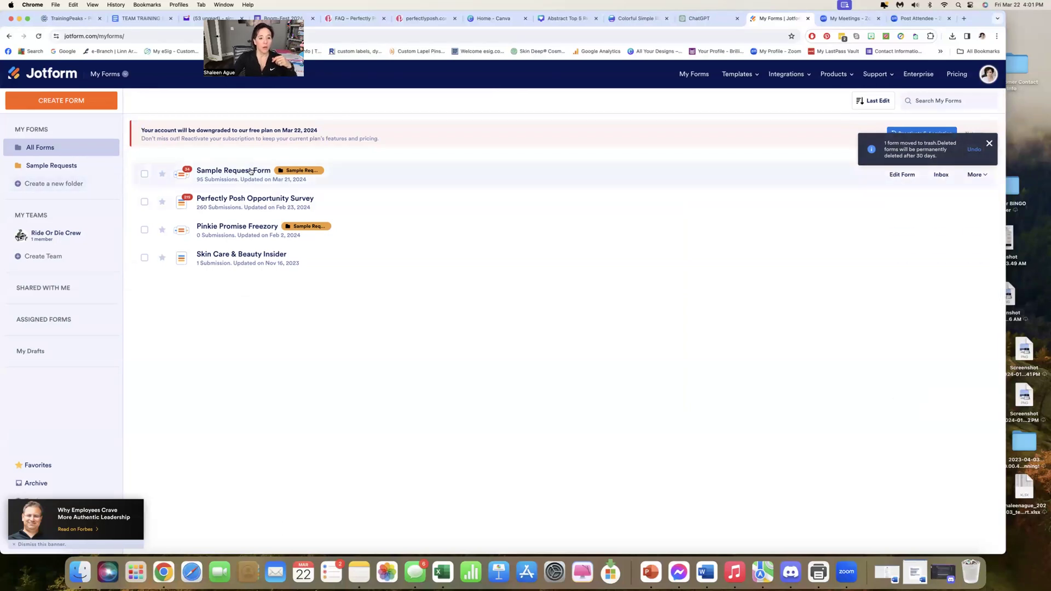
Open the Skin Care & Beauty Insider form for editing and look over its first page
scroll(243, 177, "down", 1)
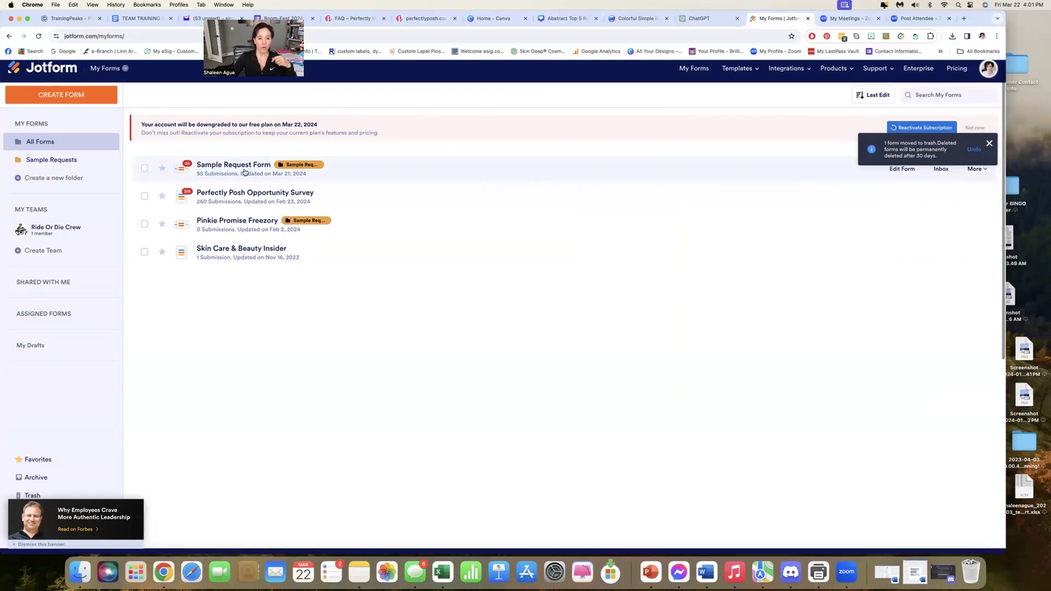
scroll(223, 250, "down", 1)
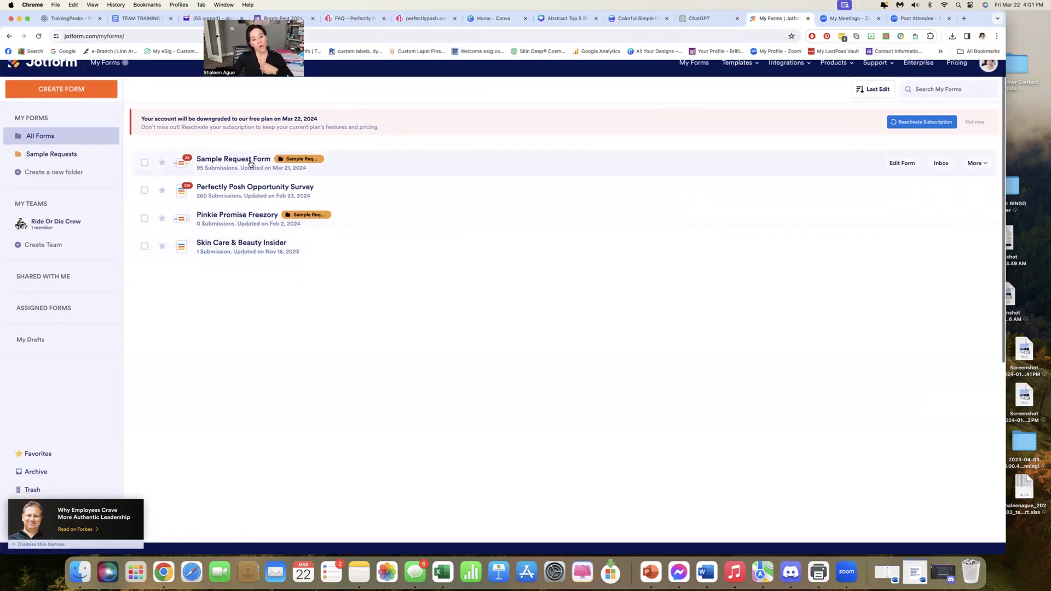
scroll(249, 186, "down", 1)
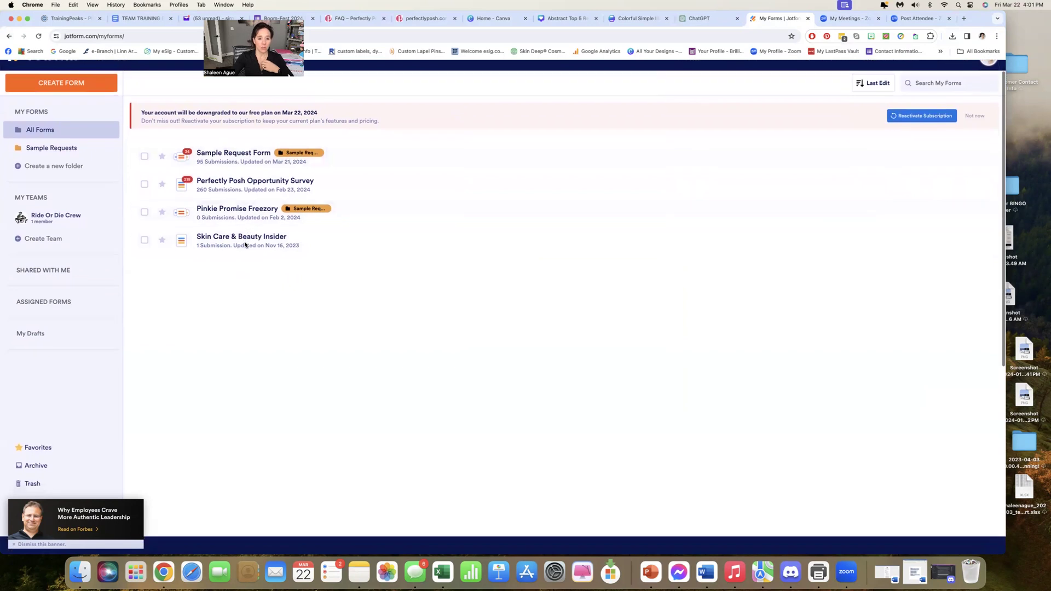
left_click(245, 245)
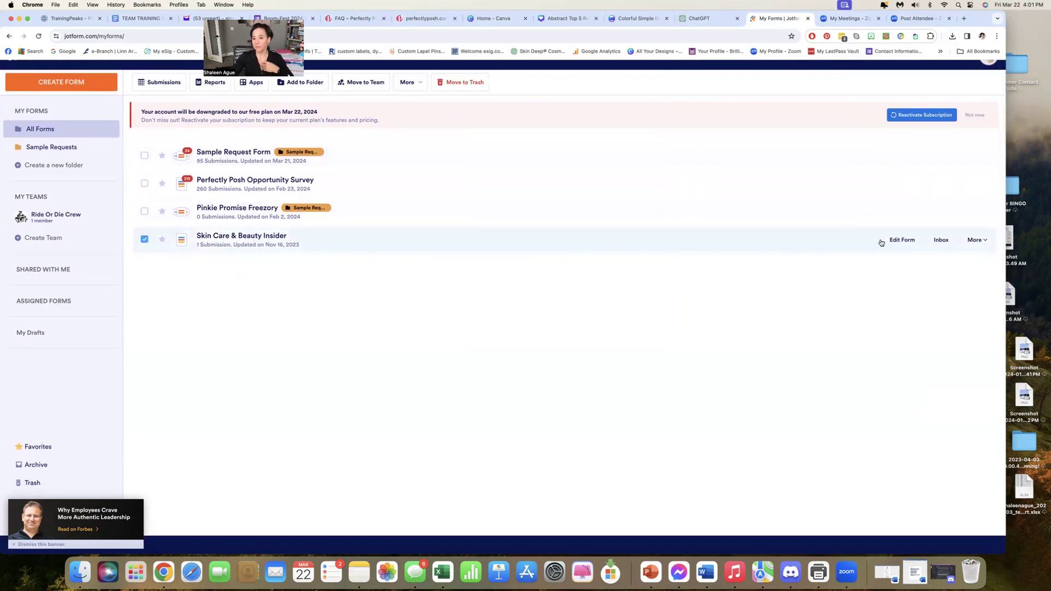
left_click(902, 242)
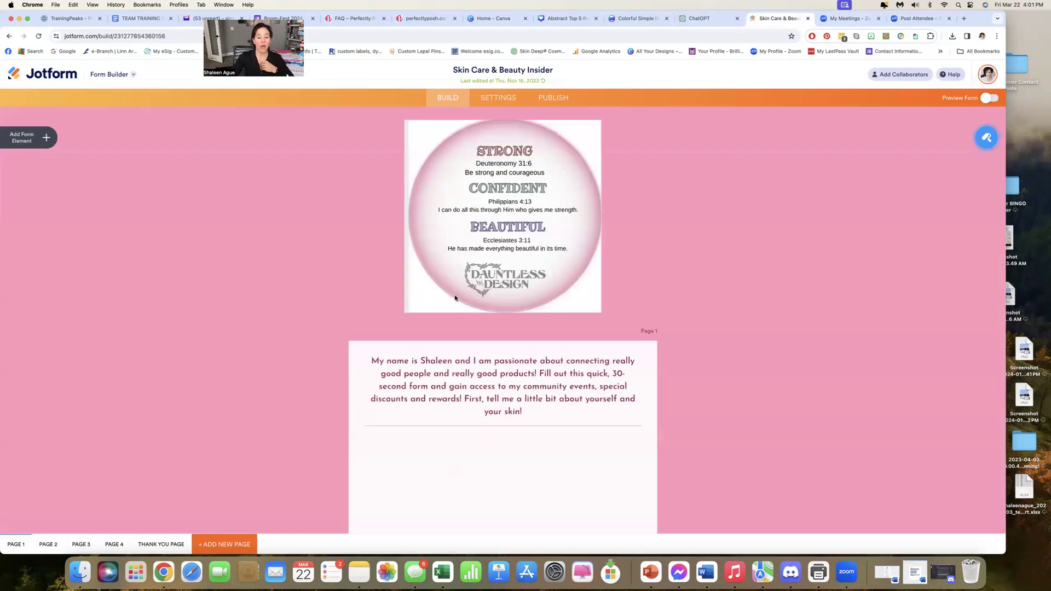
scroll(454, 295, "down", 2)
scroll(454, 297, "down", 10)
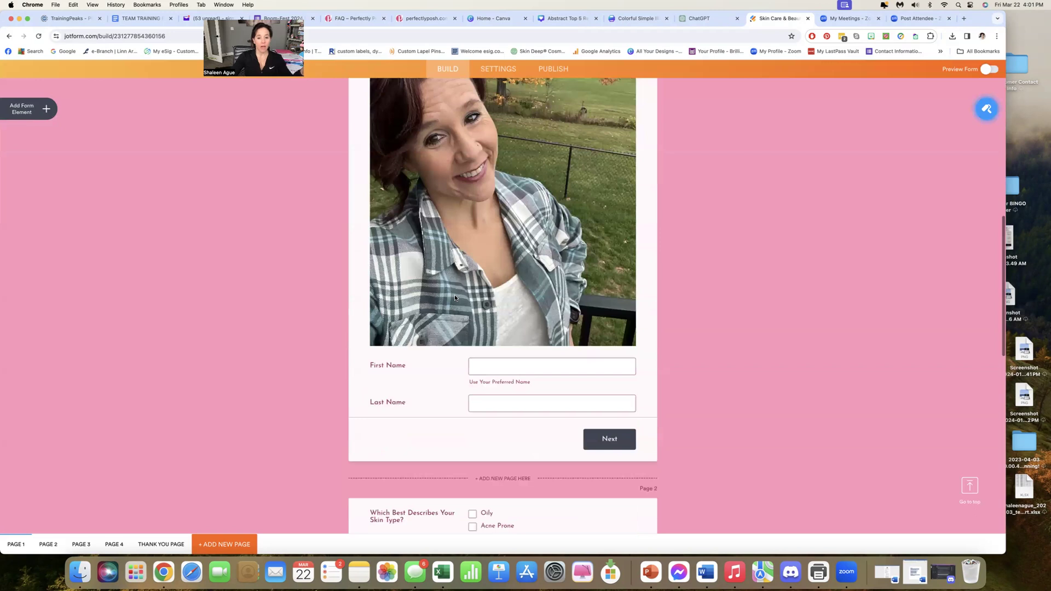
Look over the four pages of the Skin Care & Beauty Insider form, from the introduction to the email and phone questions
scroll(455, 295, "up", 8)
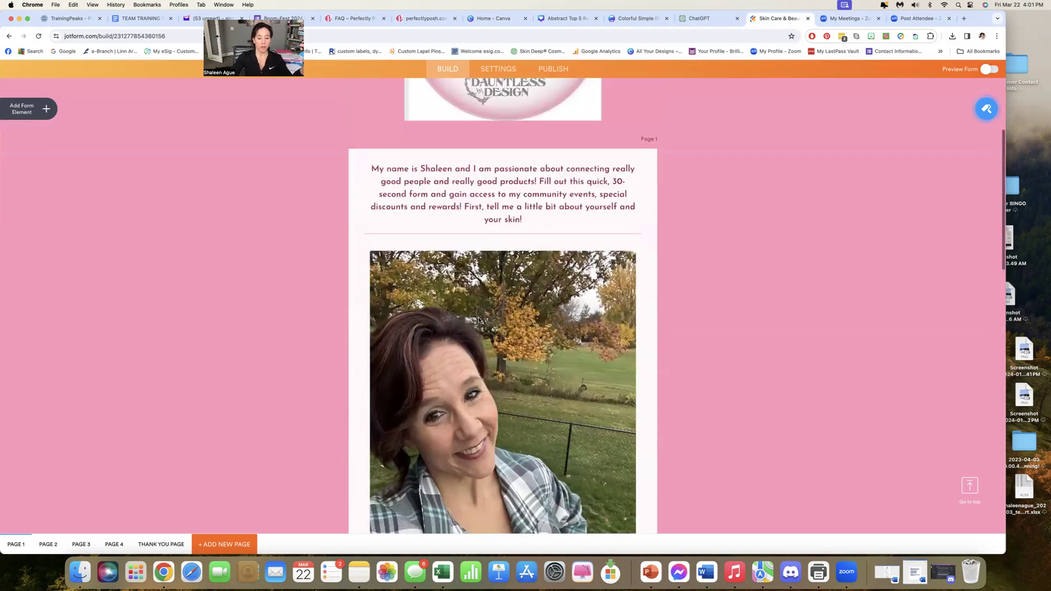
scroll(479, 320, "down", 3)
scroll(479, 319, "down", 4)
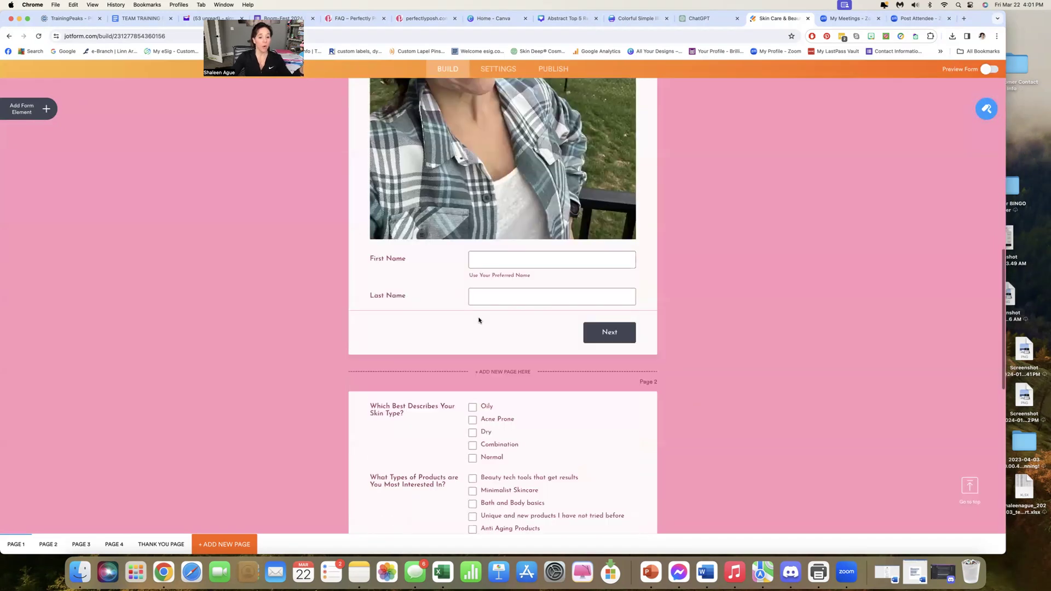
scroll(479, 319, "down", 2)
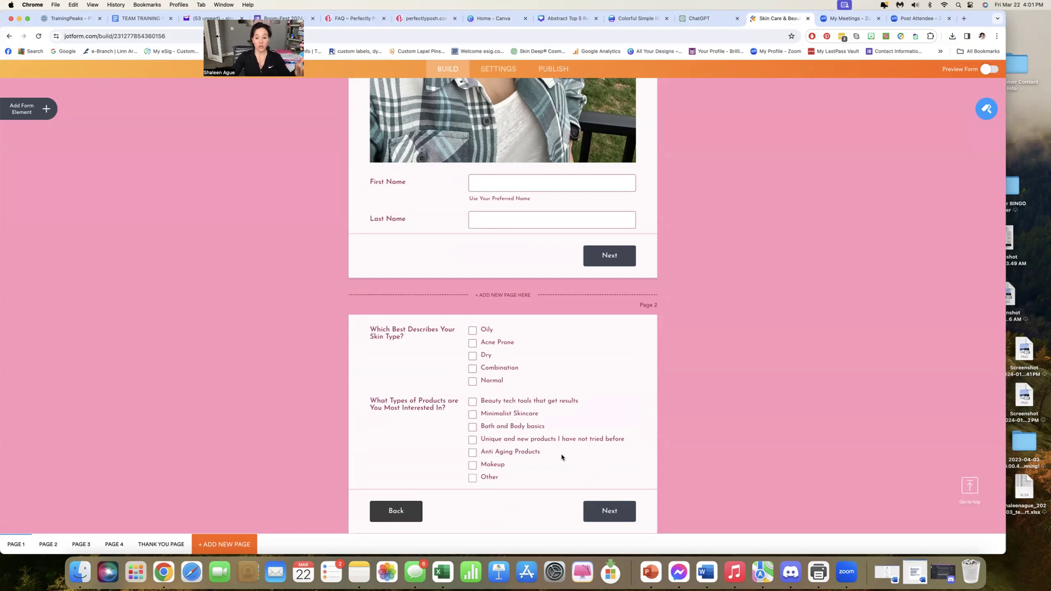
scroll(561, 455, "down", 3)
scroll(561, 455, "down", 4)
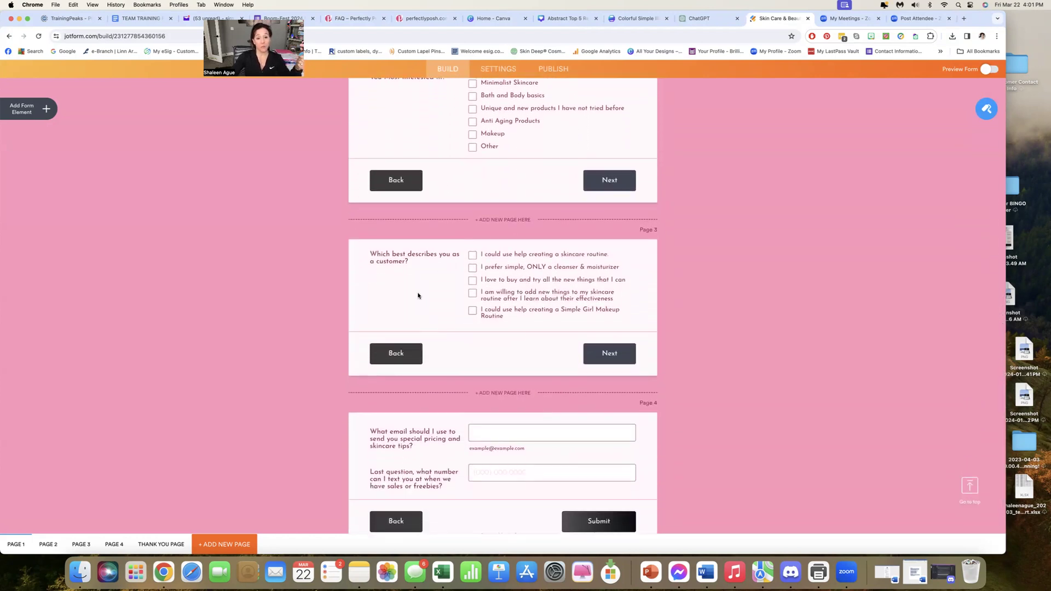
scroll(444, 361, "down", 1)
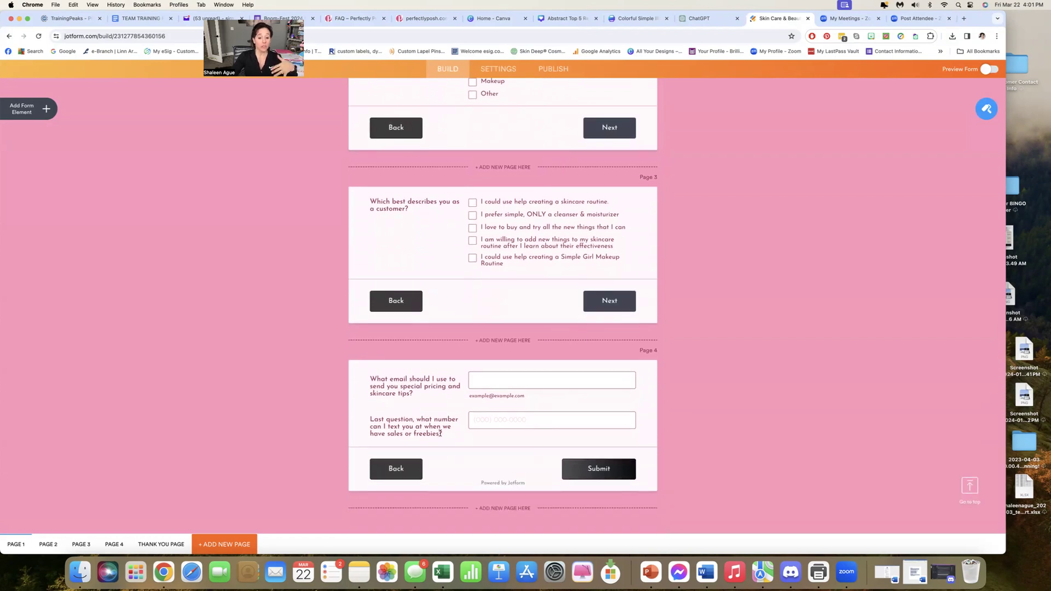
scroll(441, 431, "up", 20)
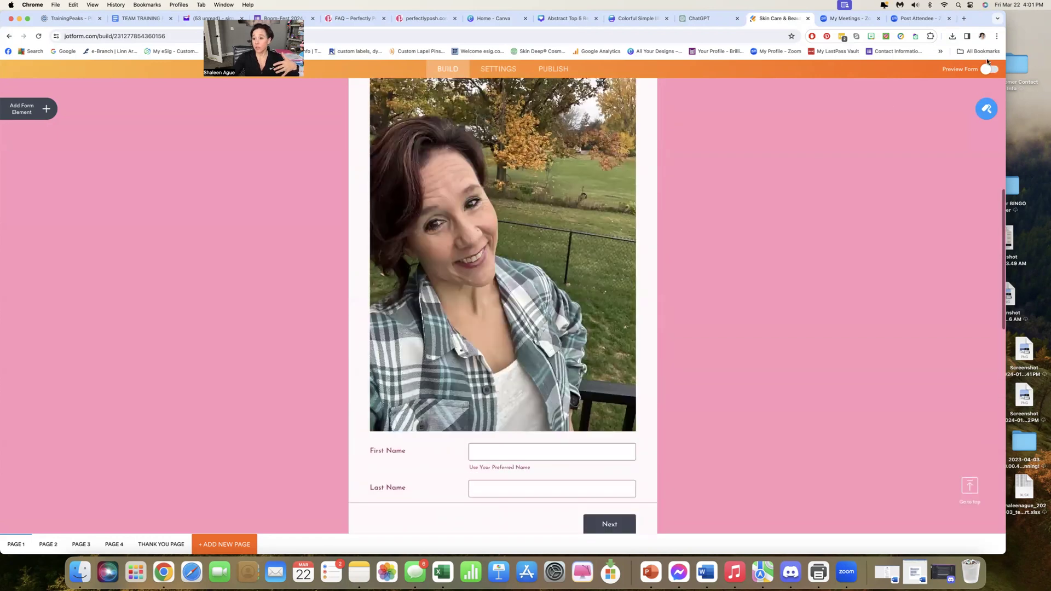
Preview the form through all its pages, submit it without answers to reach the thank-you page, and leave the preview
left_click(989, 70)
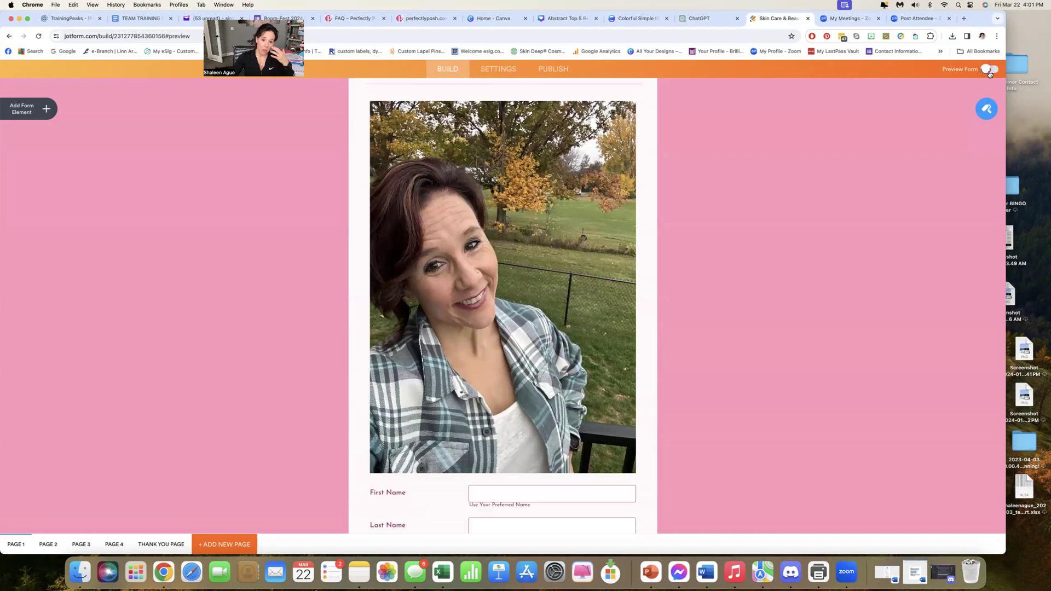
scroll(487, 275, "down", 2)
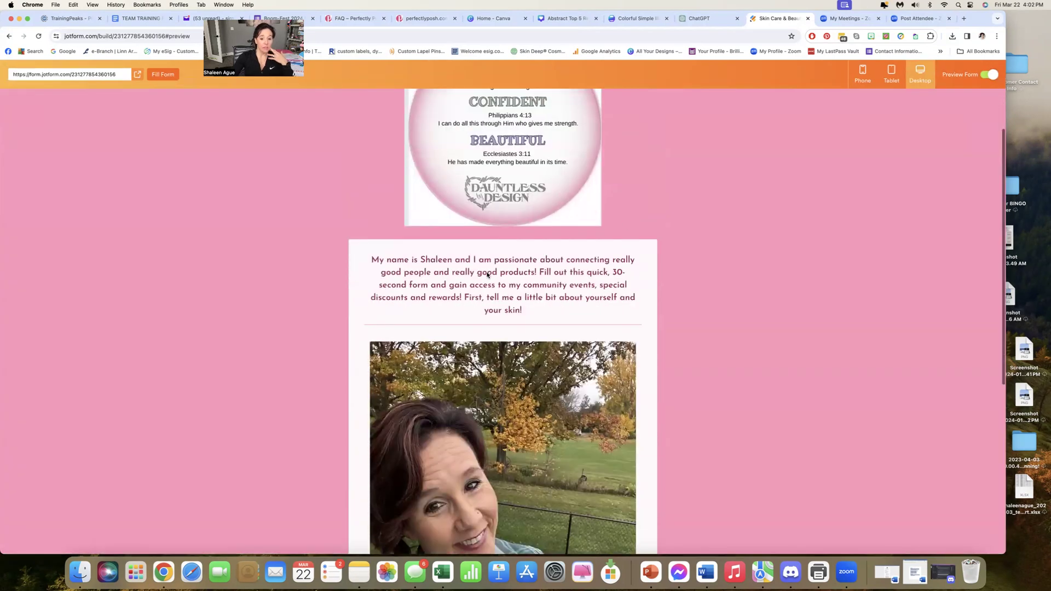
scroll(487, 274, "down", 5)
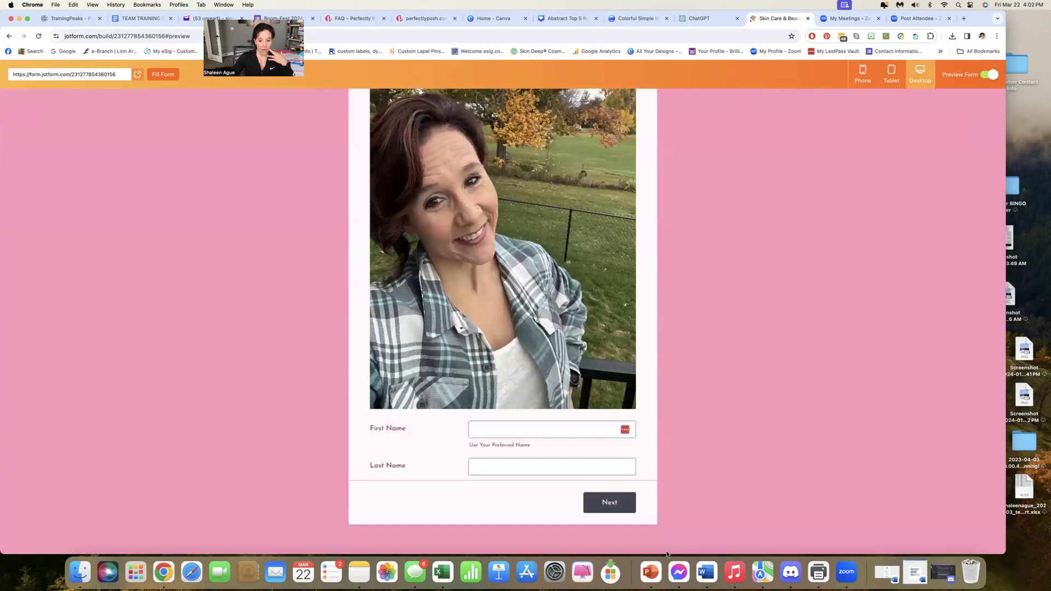
left_click(619, 511)
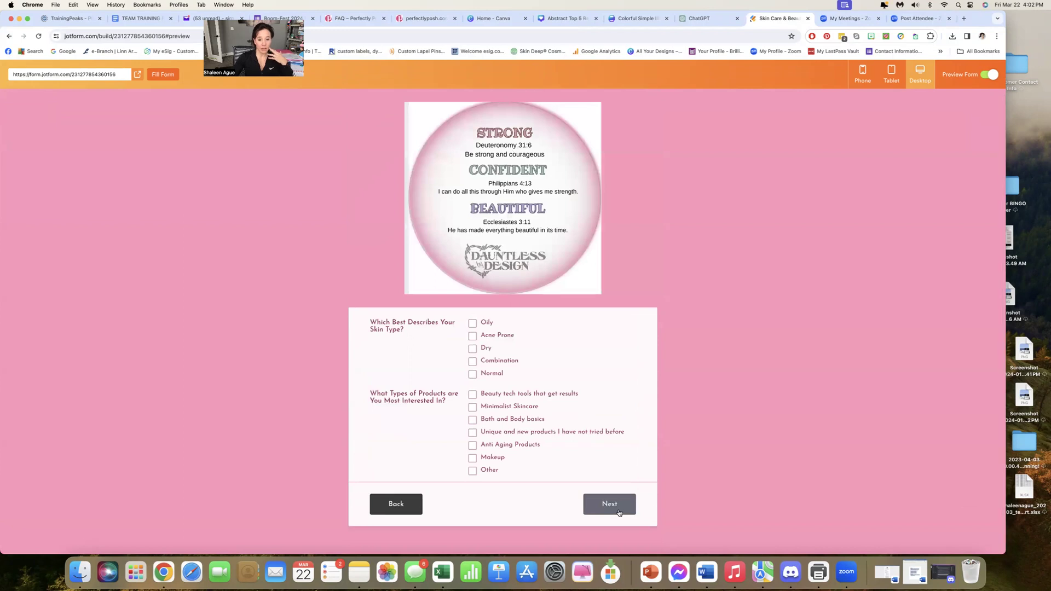
left_click(619, 512)
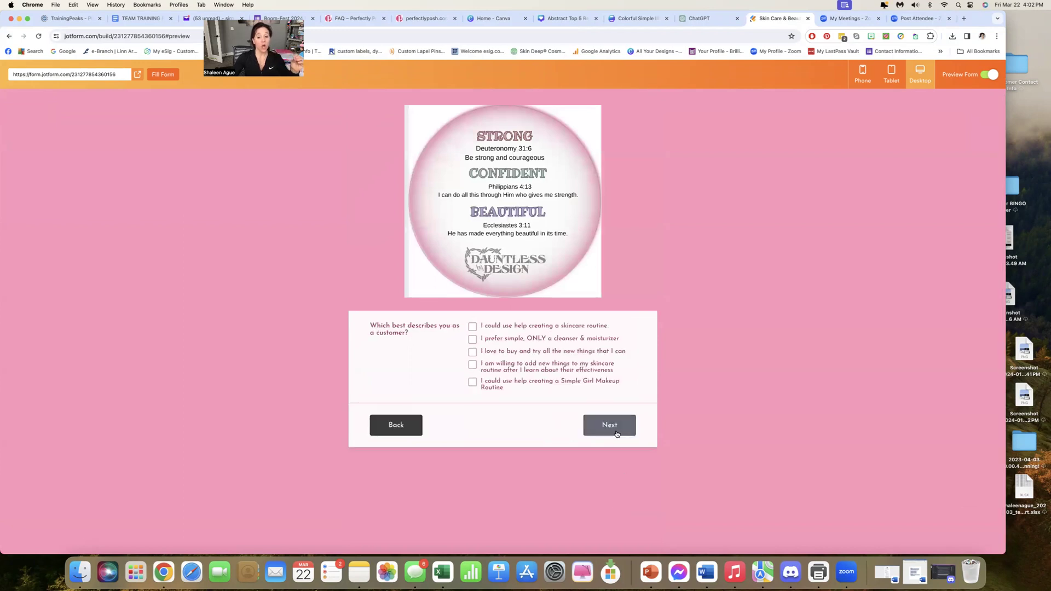
left_click(617, 431)
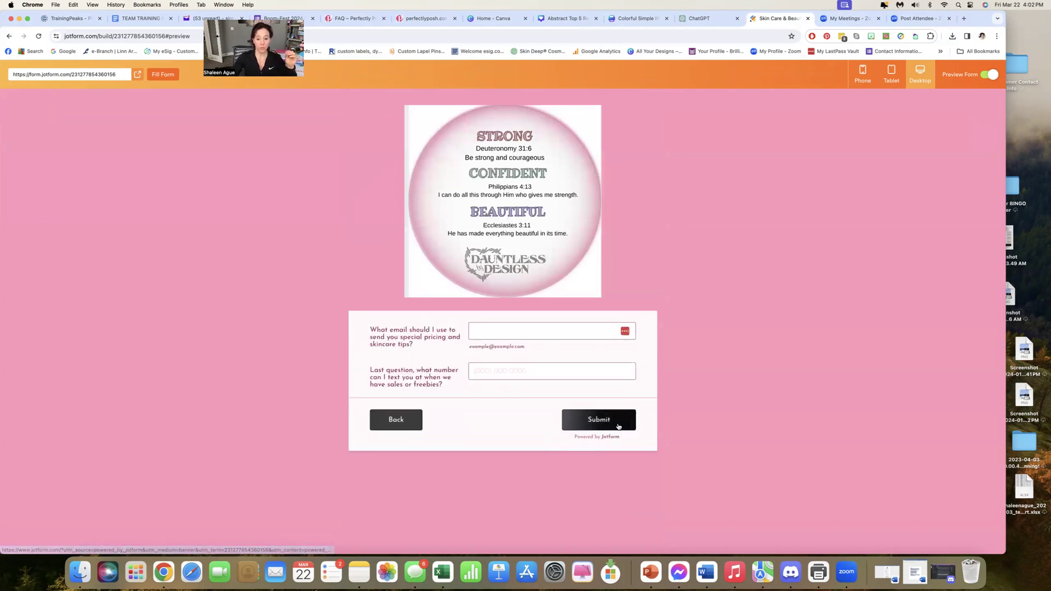
left_click(607, 423)
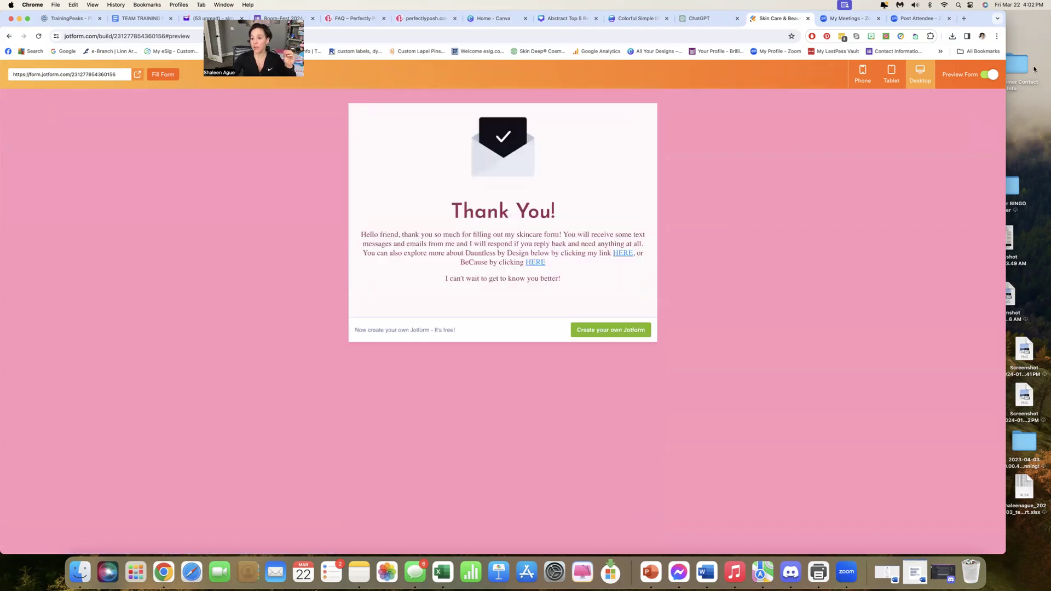
left_click(988, 75)
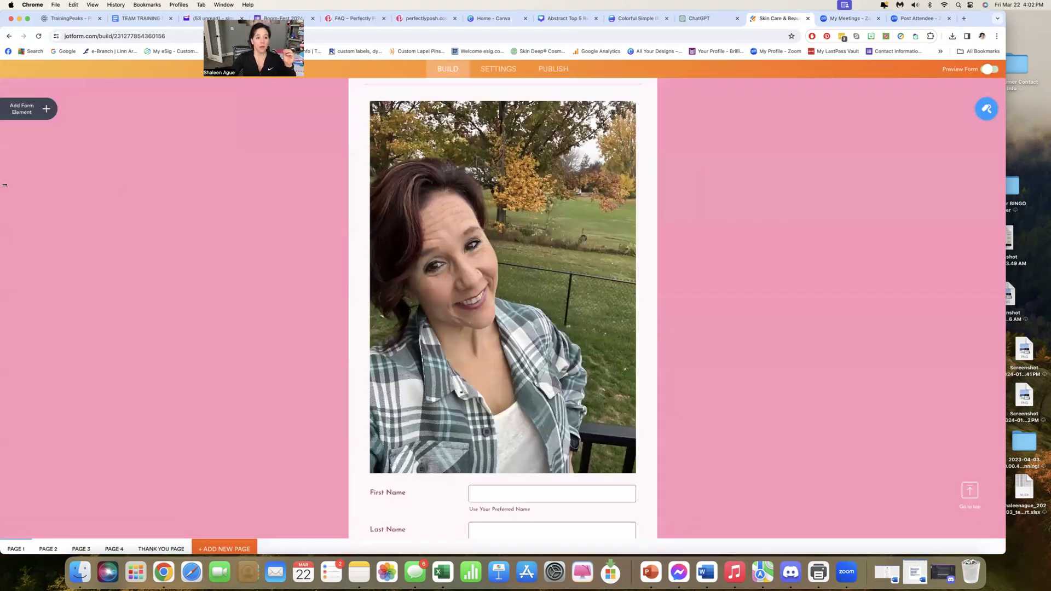
Return to the overview of all forms
left_click(8, 37)
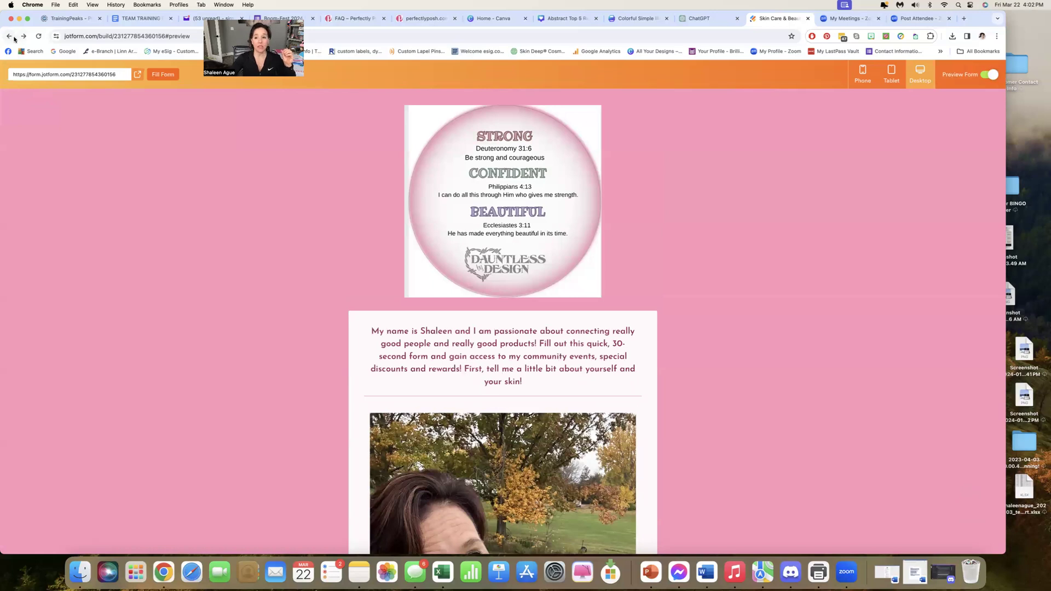
left_click(990, 74)
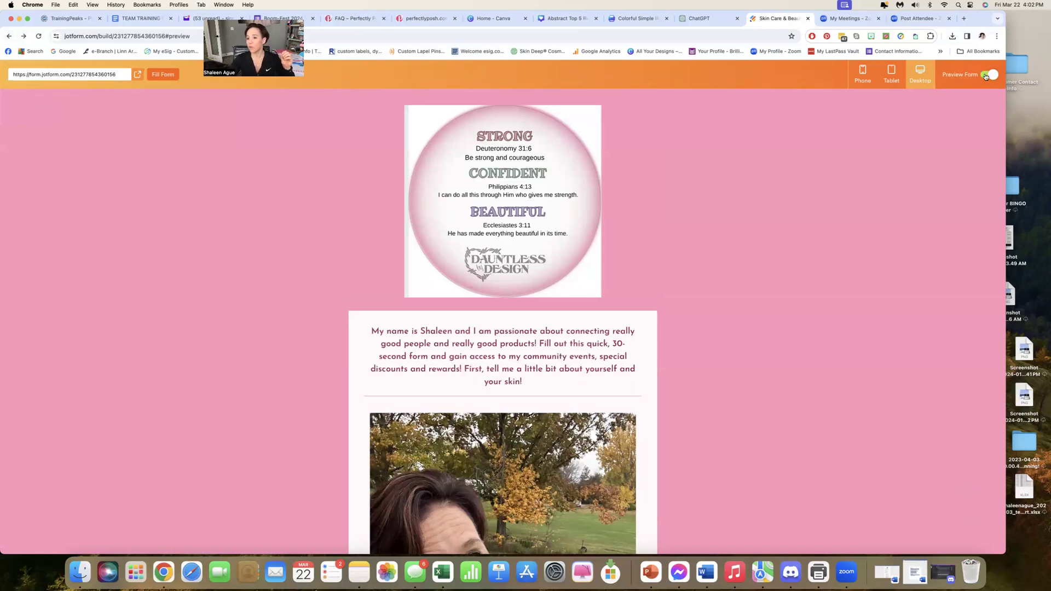
scroll(33, 130, "up", 10)
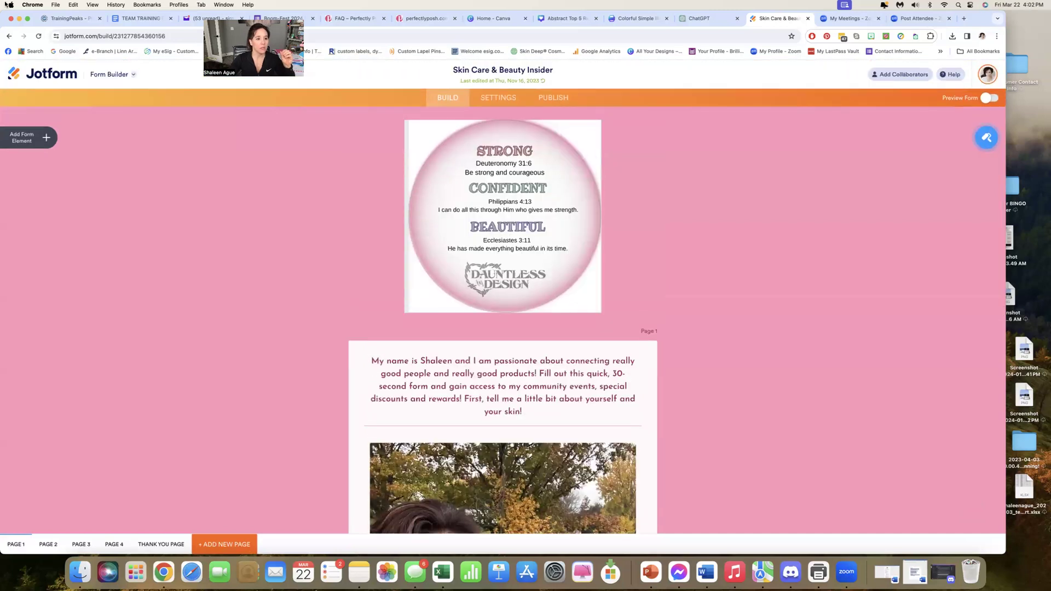
left_click(43, 76)
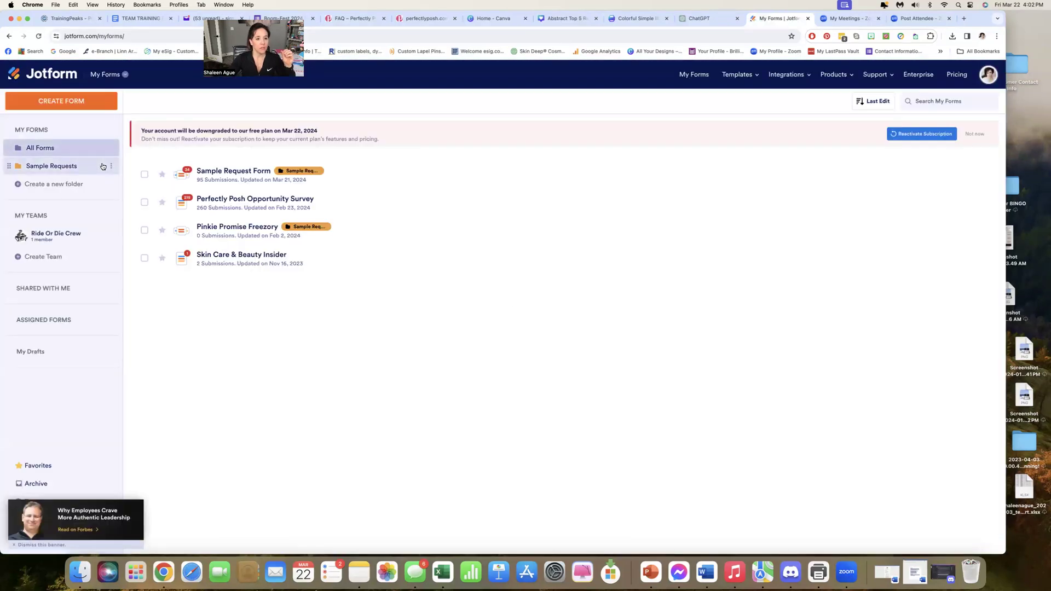
Select the Sample Request Form, show its additional actions, and open the form for editing
left_click(236, 175)
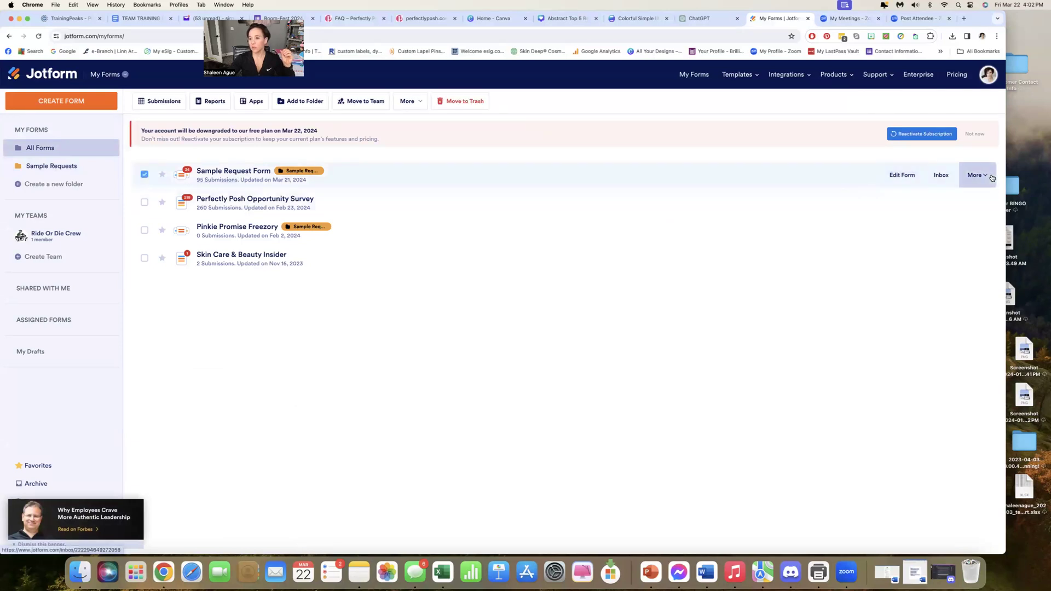
left_click(974, 175)
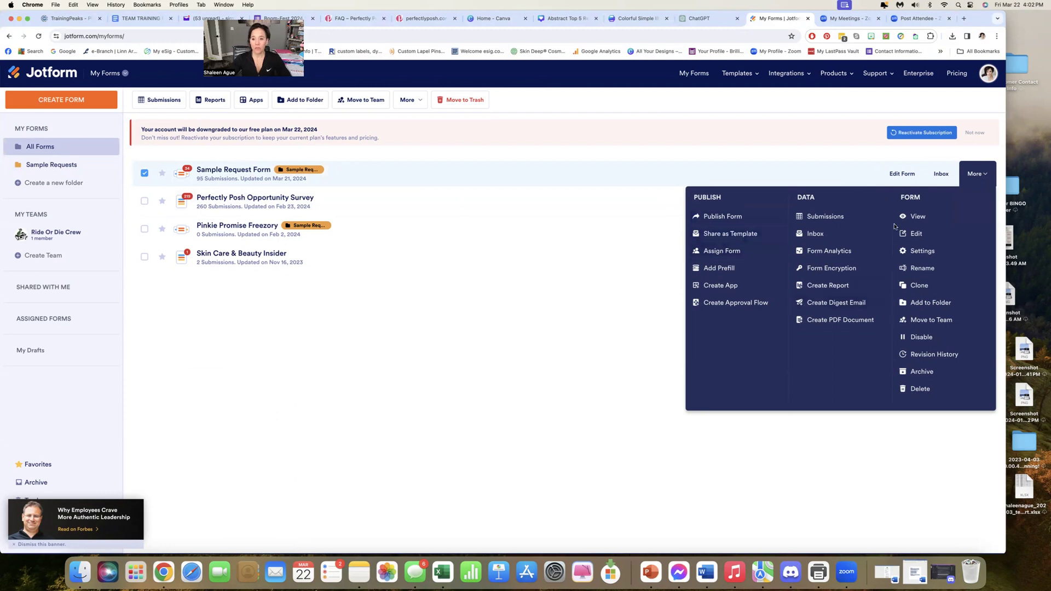
left_click(903, 175)
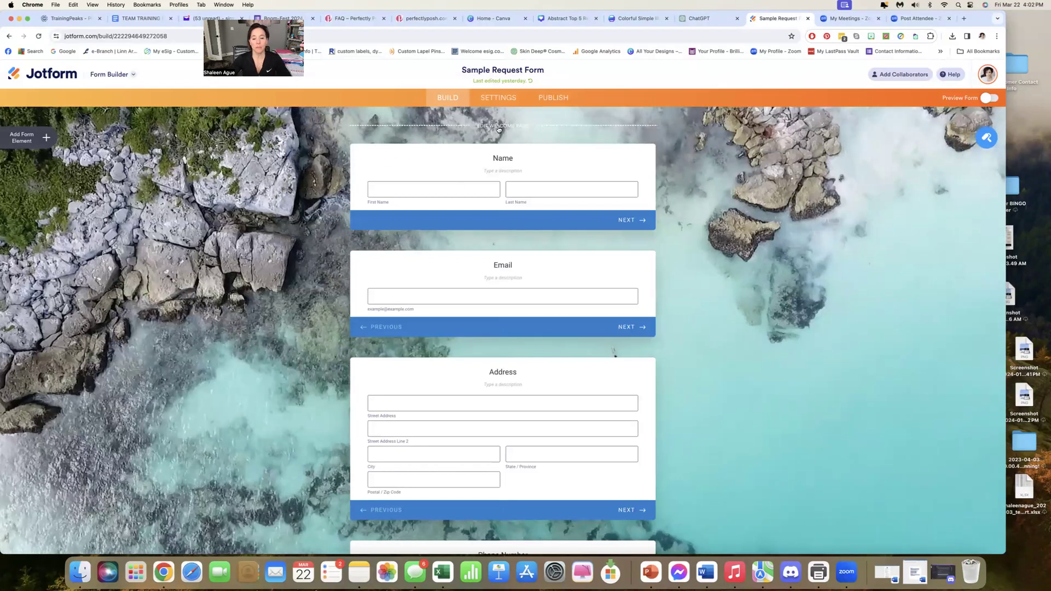
Add the welcome page with its image properties open, and look over the name, email, address and phone cards below it
left_click(503, 125)
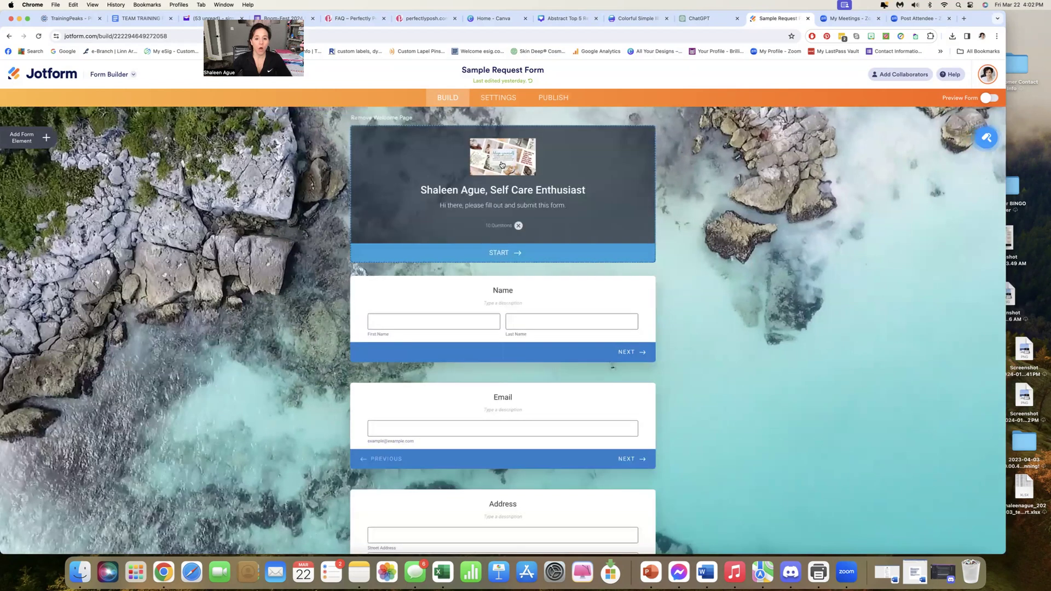
left_click(501, 164)
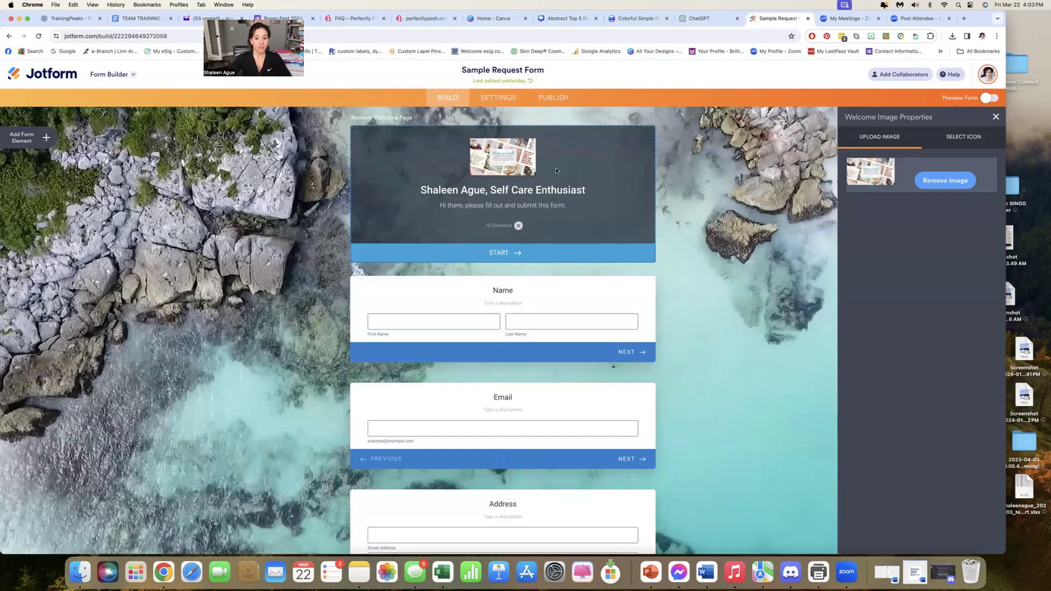
scroll(660, 218, "down", 3)
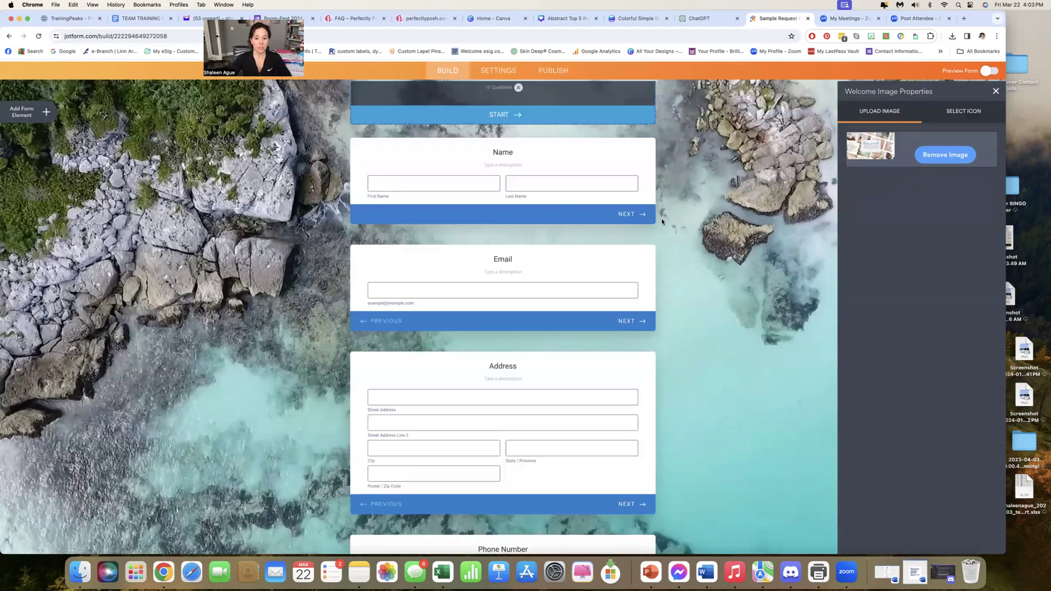
scroll(506, 220, "down", 1)
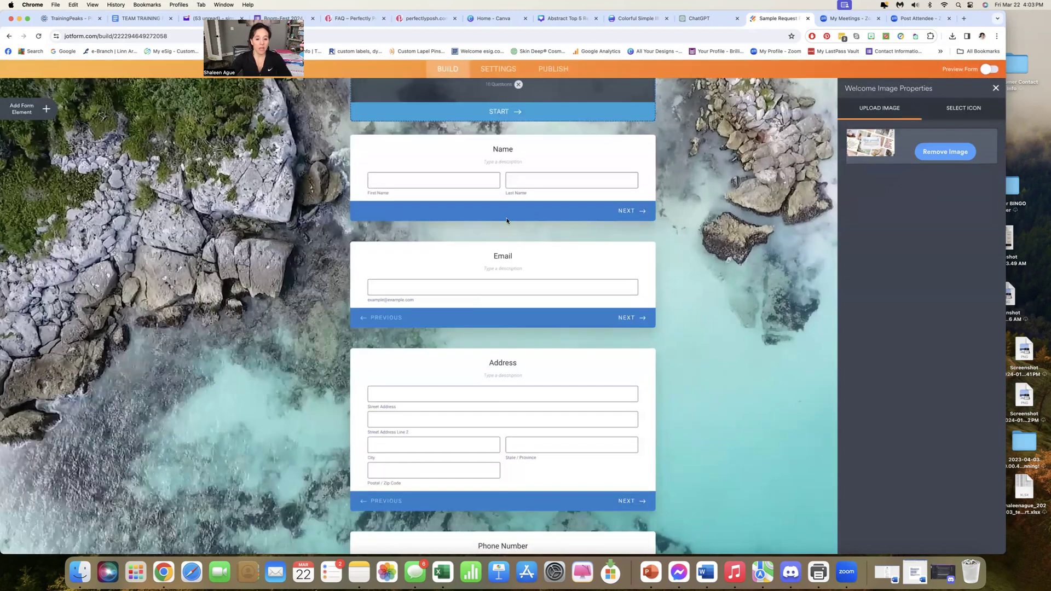
scroll(520, 238, "down", 3)
scroll(532, 256, "down", 2)
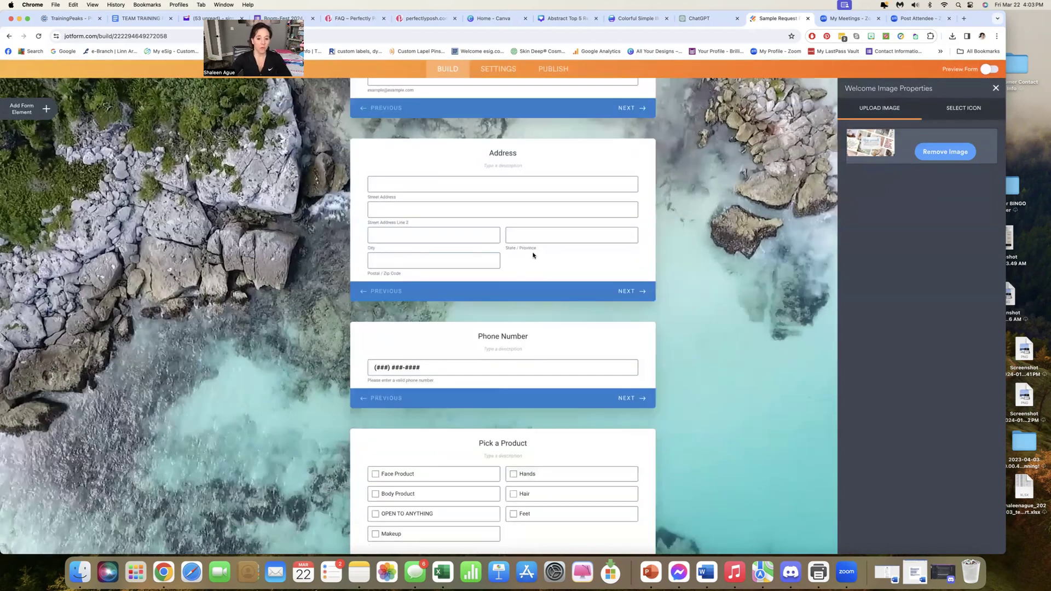
Remove the Makeup option from the Pick a Product question
scroll(517, 252, "down", 5)
left_click(393, 335)
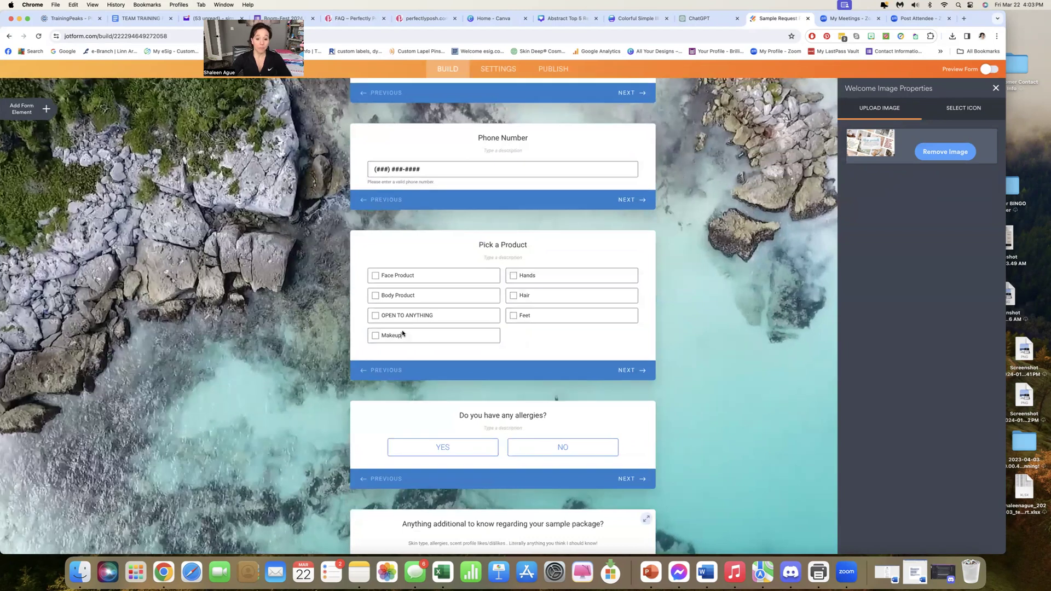
left_click(432, 337)
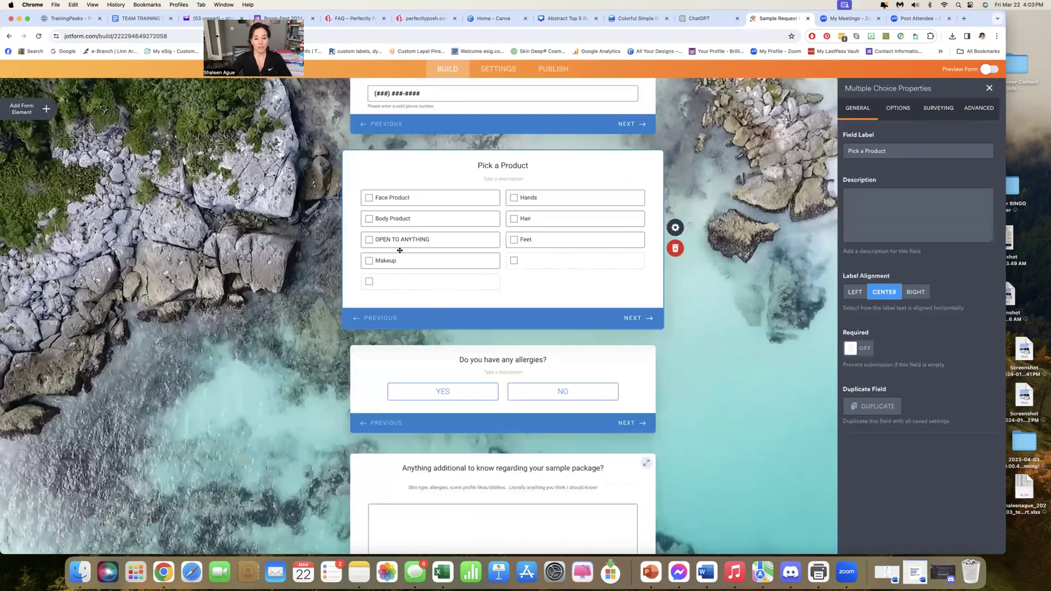
left_click(495, 261)
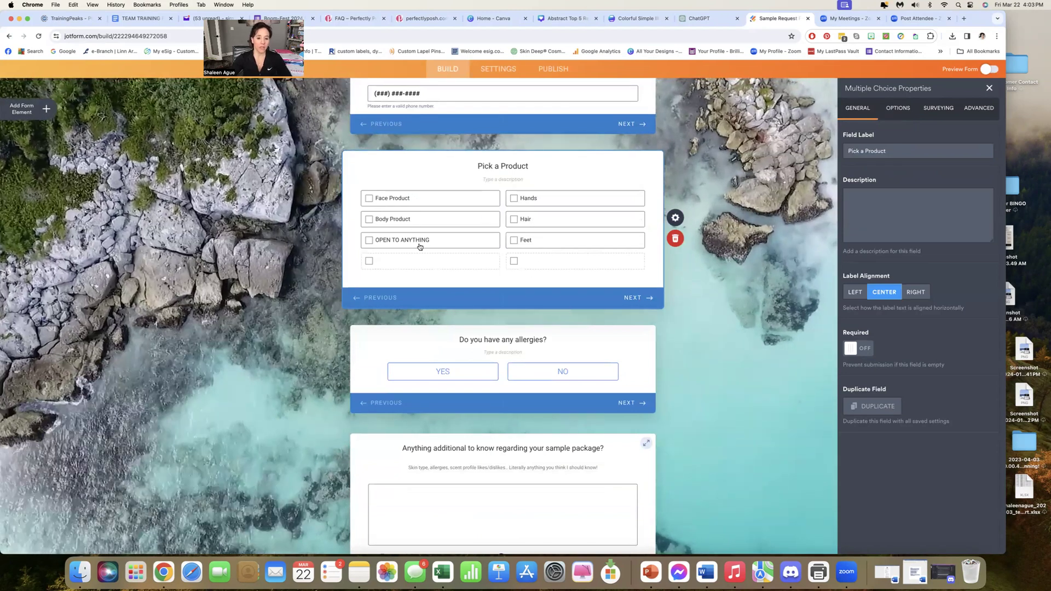
Look over the remaining questions, from allergies and sample package details to extra money, hosting a party and the preferred contact method
scroll(522, 217, "down", 3)
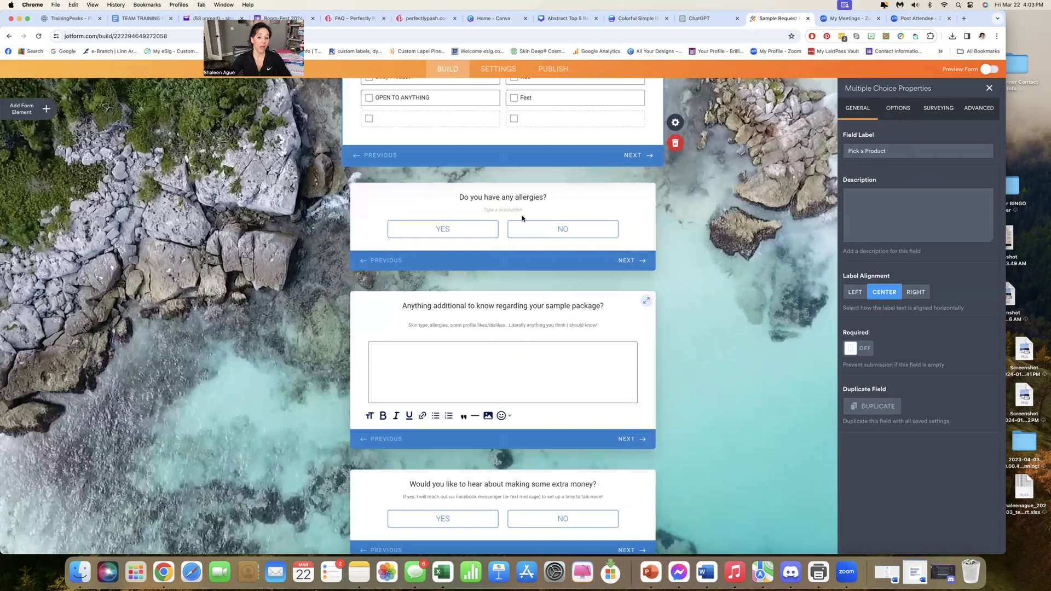
scroll(486, 344, "up", 1)
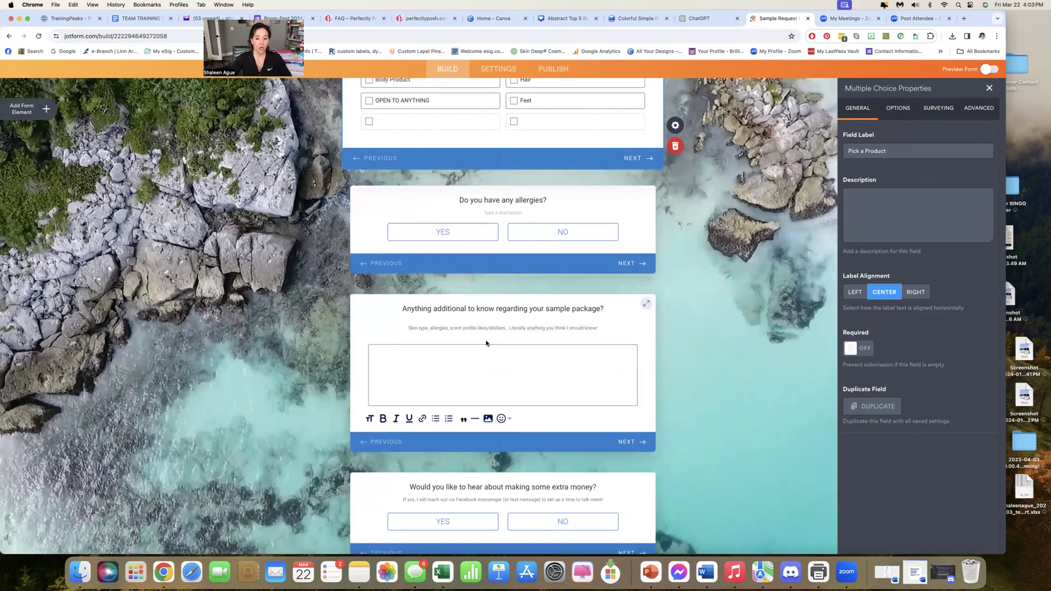
scroll(469, 274, "down", 2)
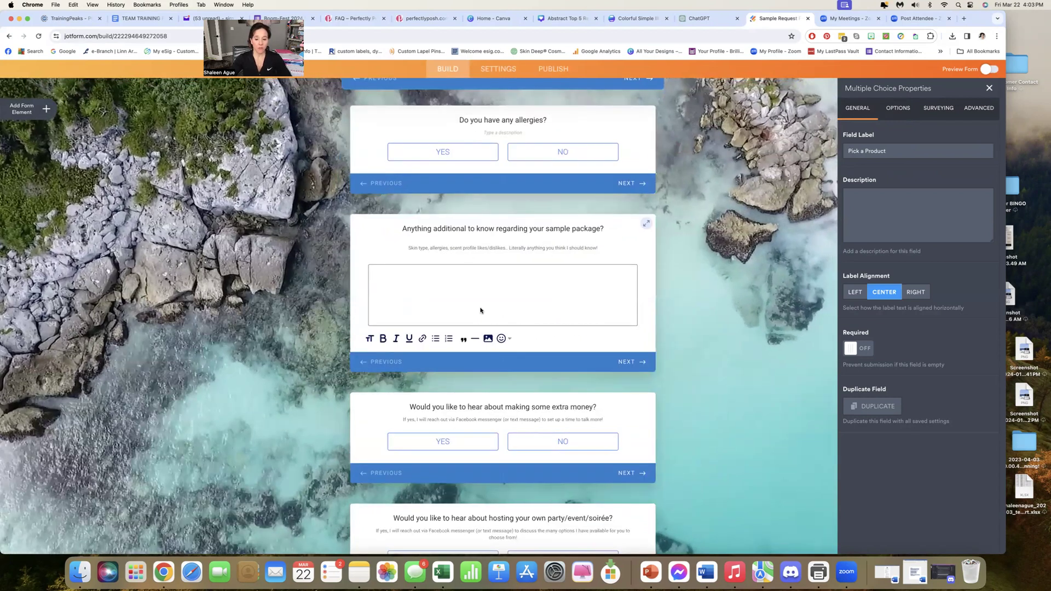
scroll(498, 297, "down", 3)
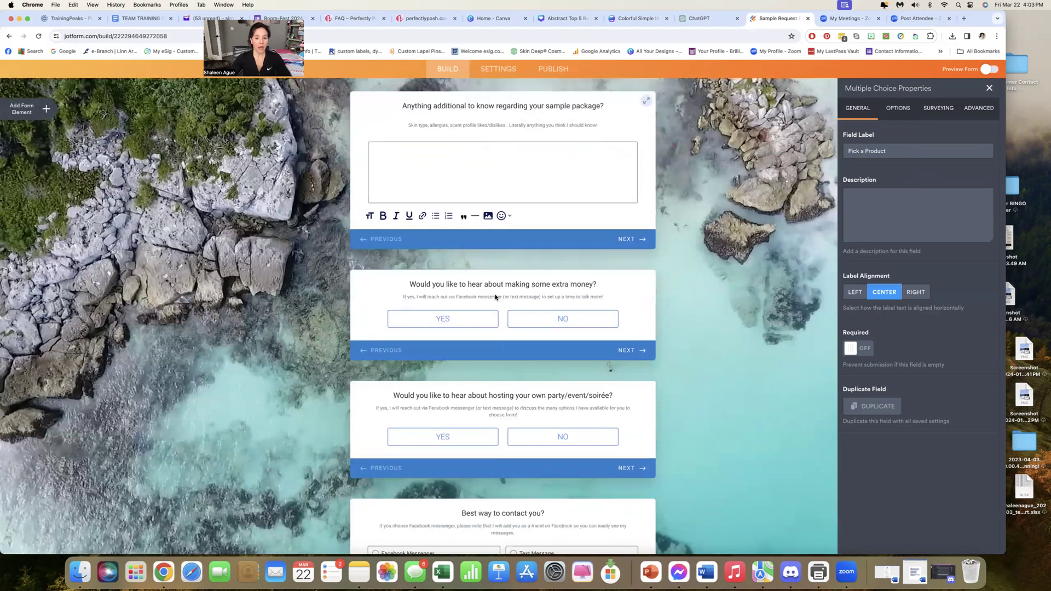
scroll(482, 246, "down", 1)
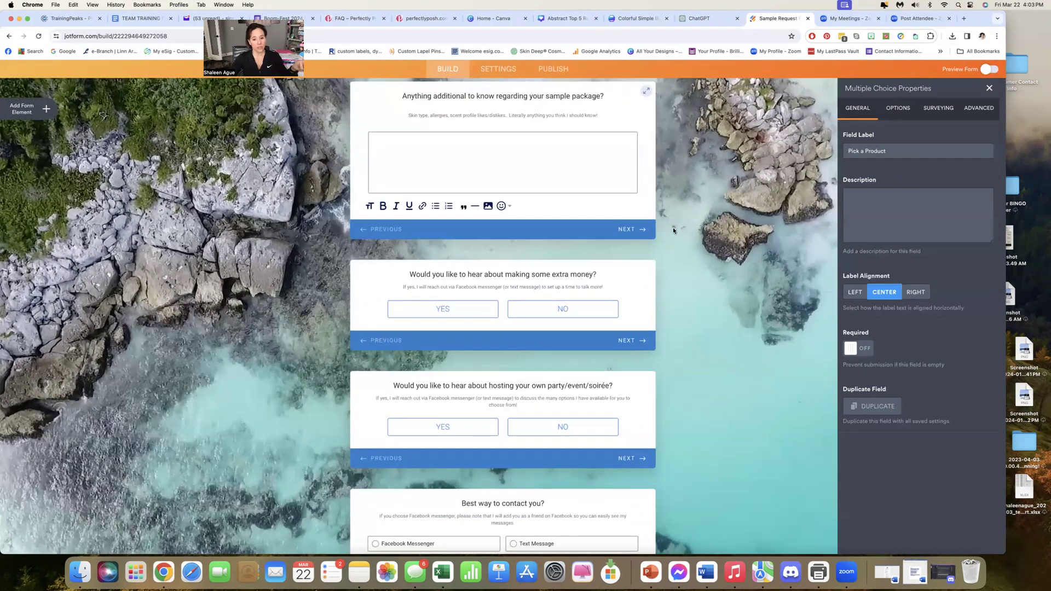
scroll(525, 313, "down", 3)
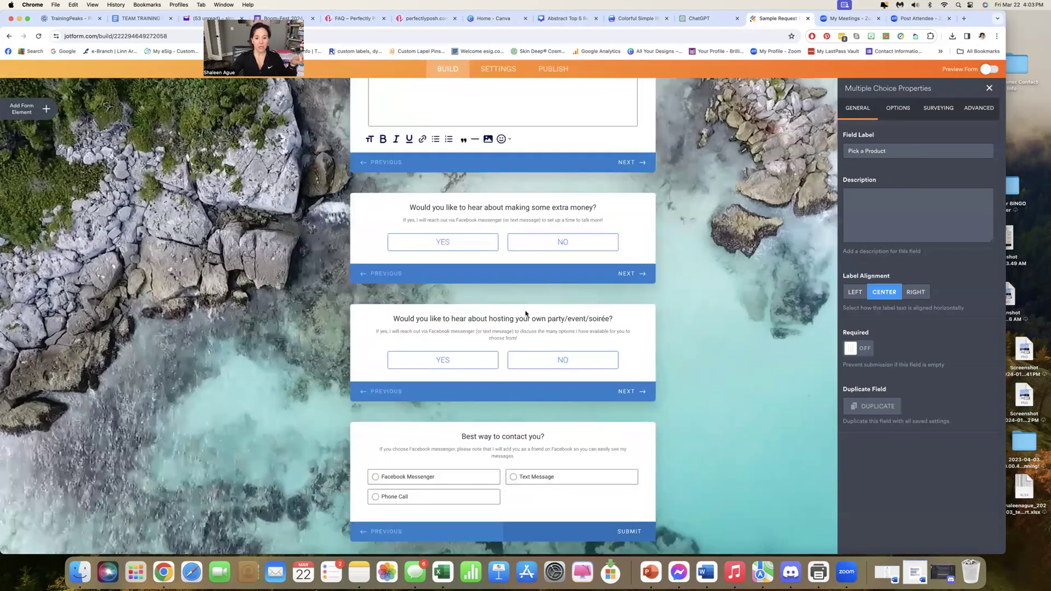
Move the Name card below the Email and Address cards, and return it to the start of the form
scroll(526, 313, "down", 2)
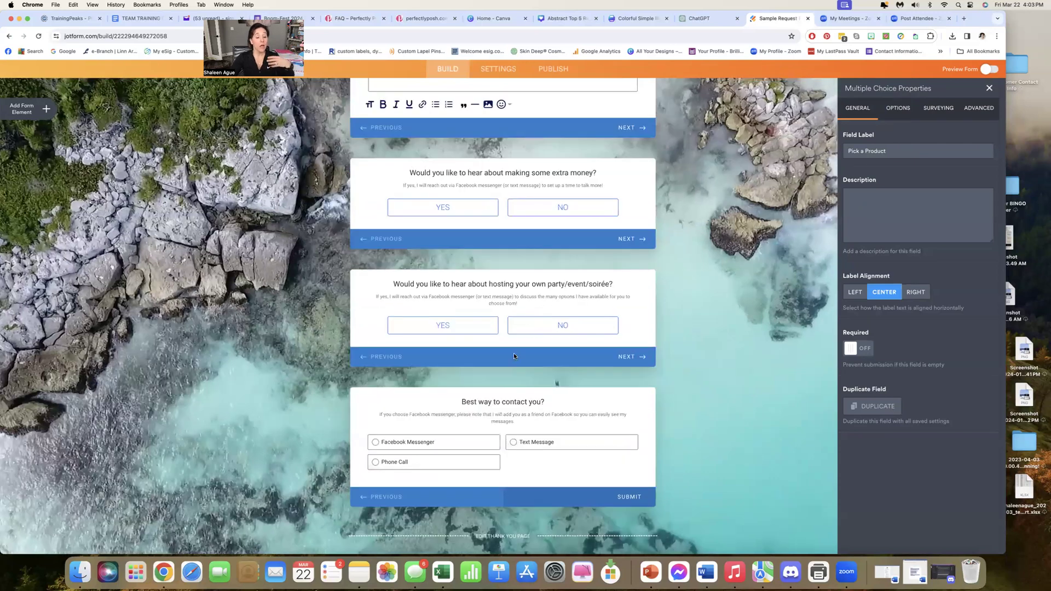
scroll(513, 356, "up", 10)
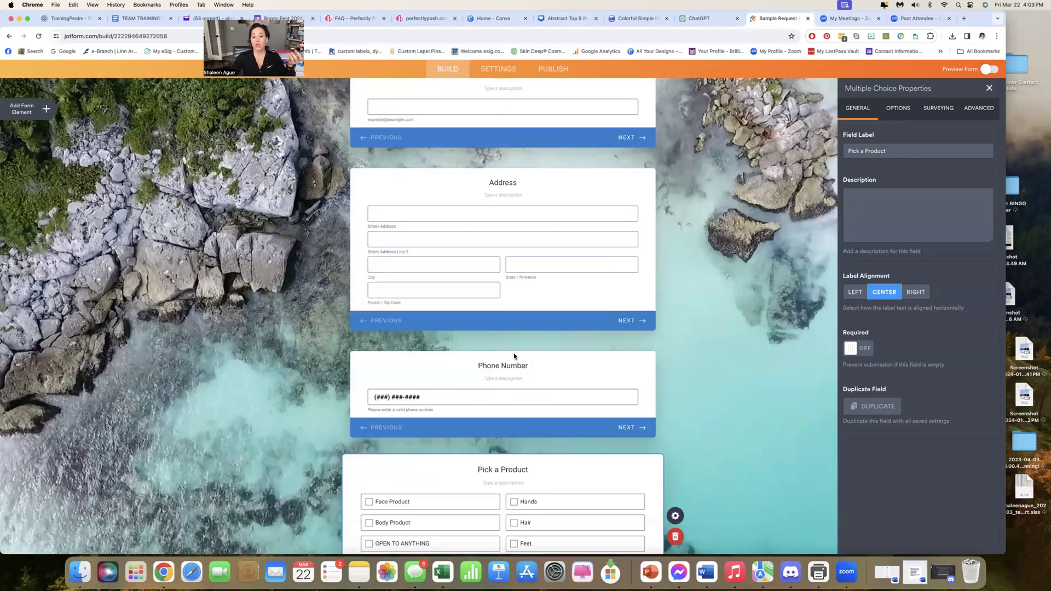
scroll(513, 356, "up", 1)
scroll(486, 187, "up", 5)
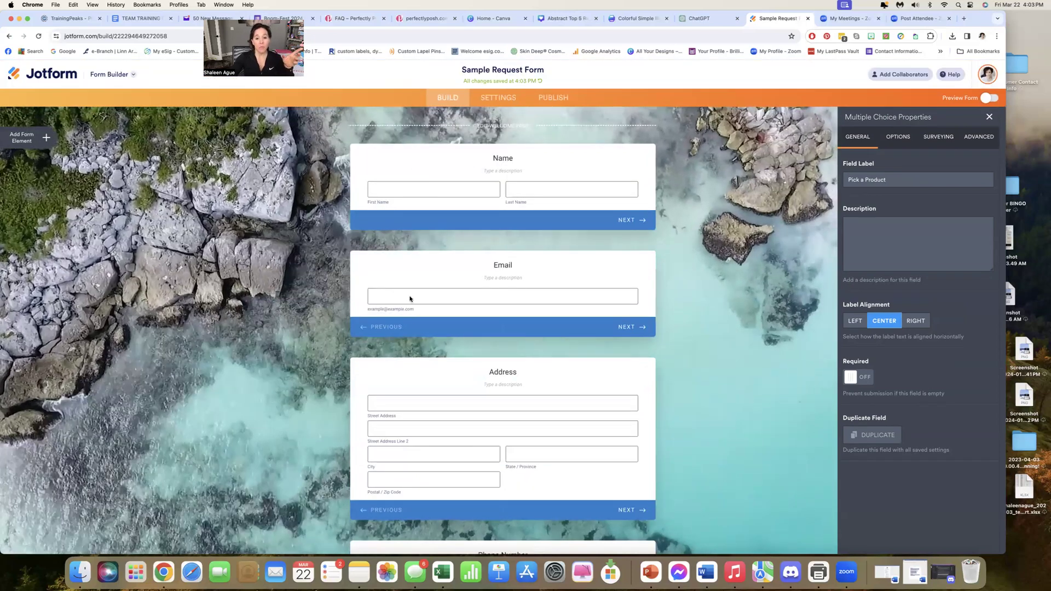
left_click_drag(415, 164, 415, 295)
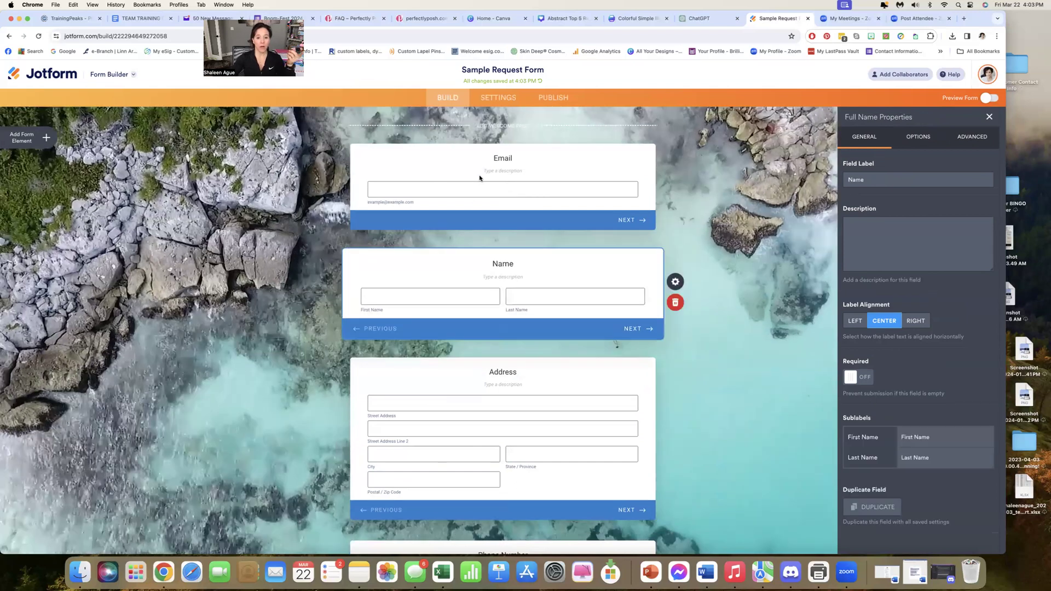
left_click_drag(485, 334, 472, 450)
scroll(477, 415, "up", 5)
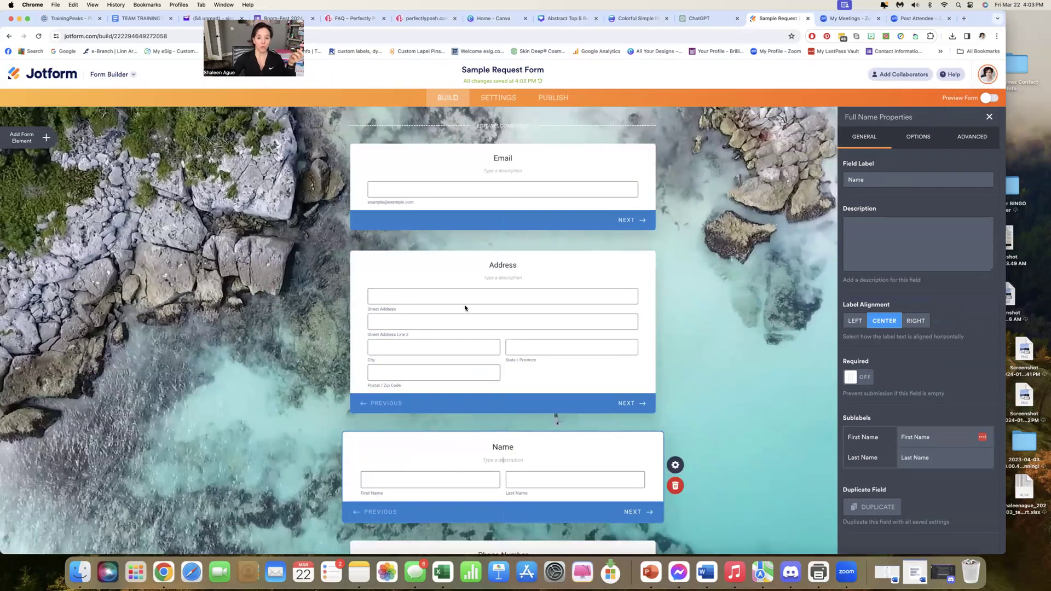
left_click_drag(436, 486, 493, 171)
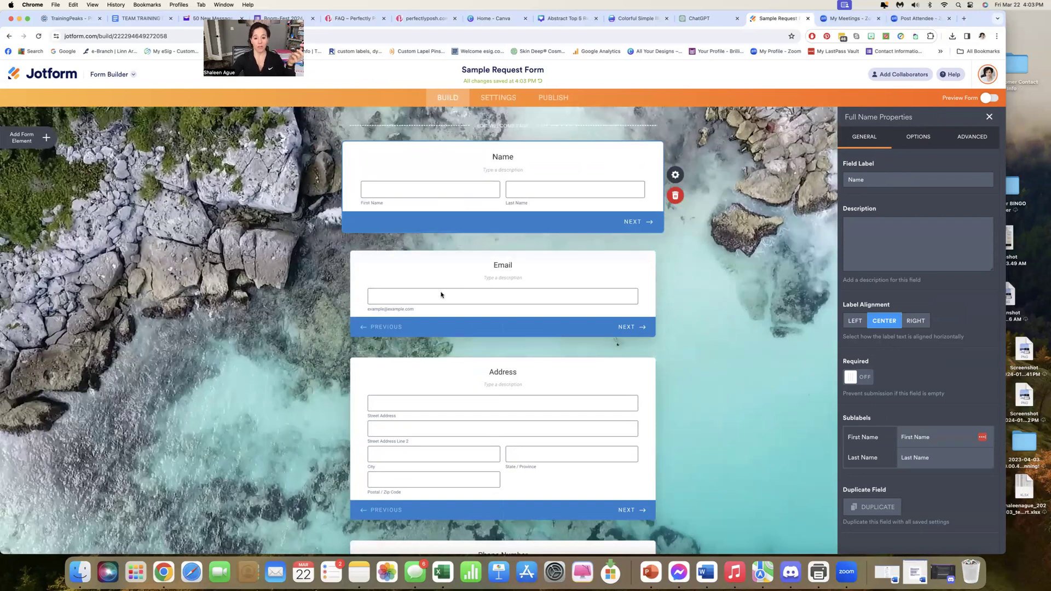
Reorder the cards so that Address comes directly after Name and ahead of Email
left_click(430, 369)
left_click_drag(425, 230, 409, 333)
scroll(393, 278, "up", 2)
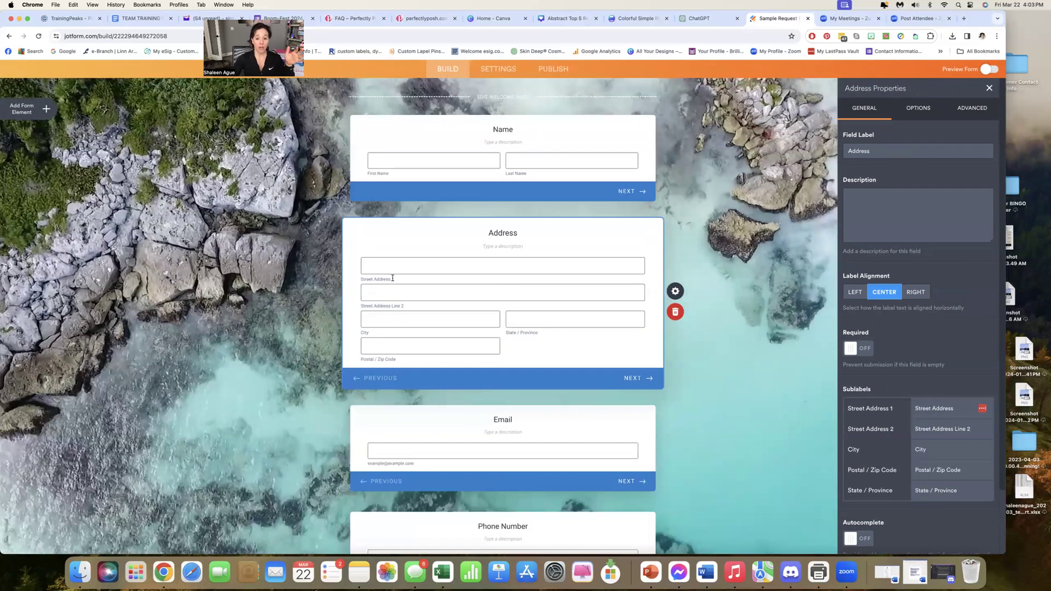
scroll(393, 278, "down", 1)
scroll(509, 119, "up", 1)
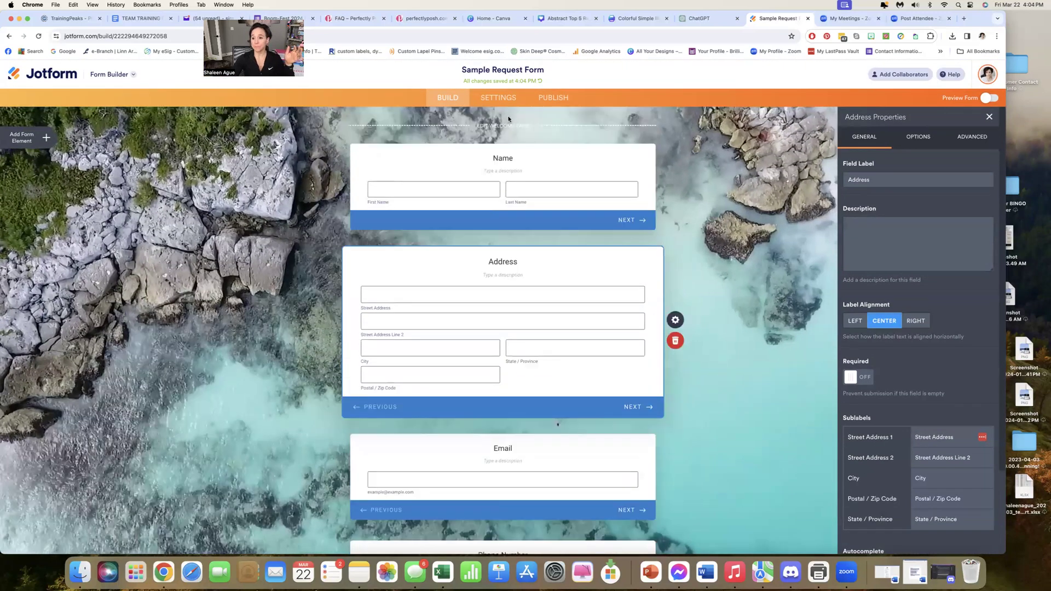
Open the form's settings, switch to its publishing options, and copy the direct share link
left_click(513, 97)
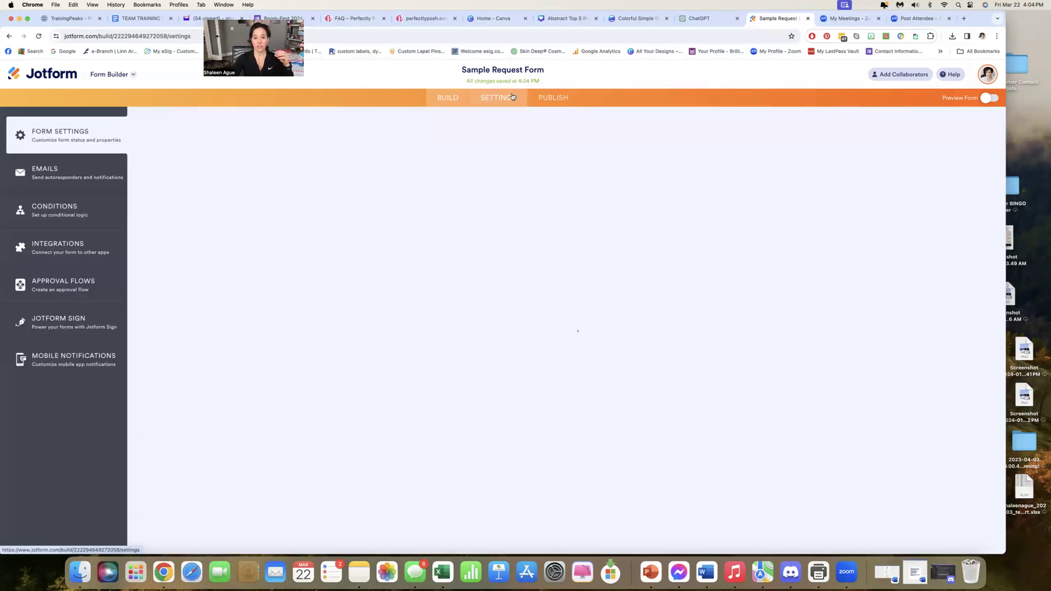
left_click(553, 101)
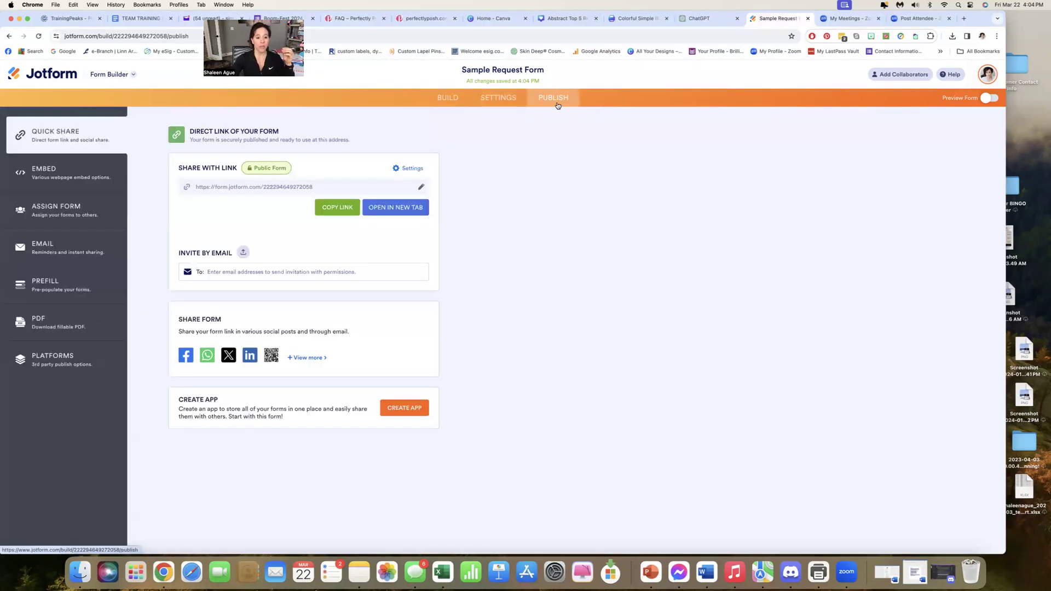
left_click(335, 209)
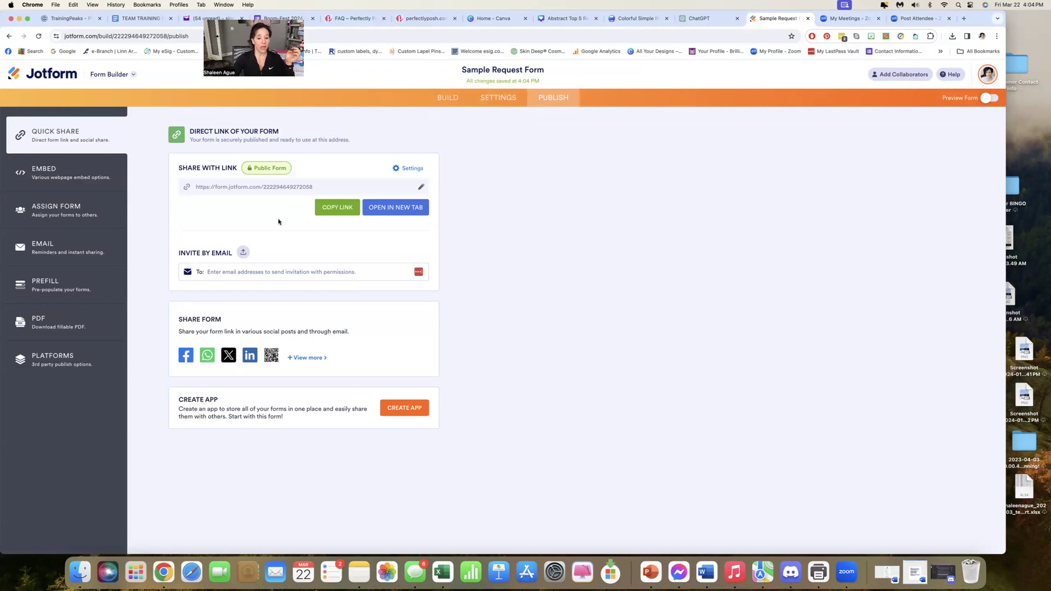
Preview the form and go through its cards from the welcome page to the preferred contact method, and close the preview
left_click(990, 98)
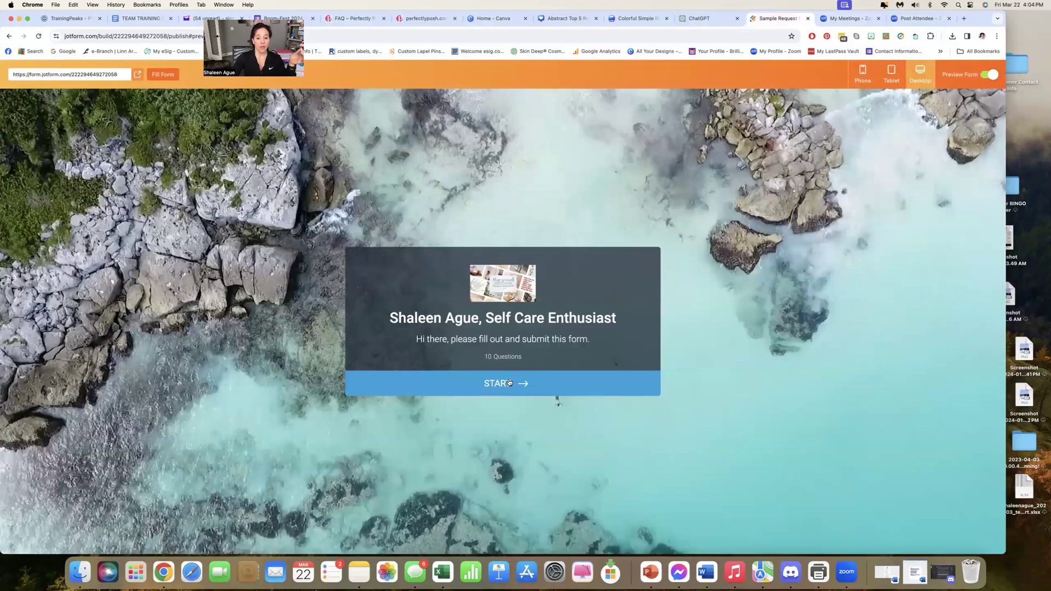
left_click(609, 351)
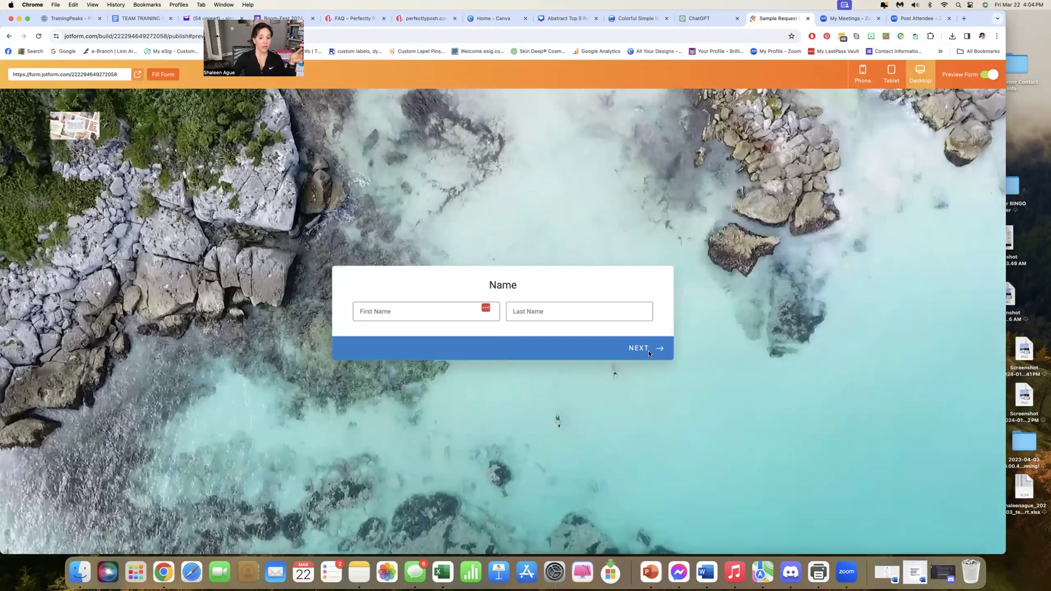
left_click(648, 350)
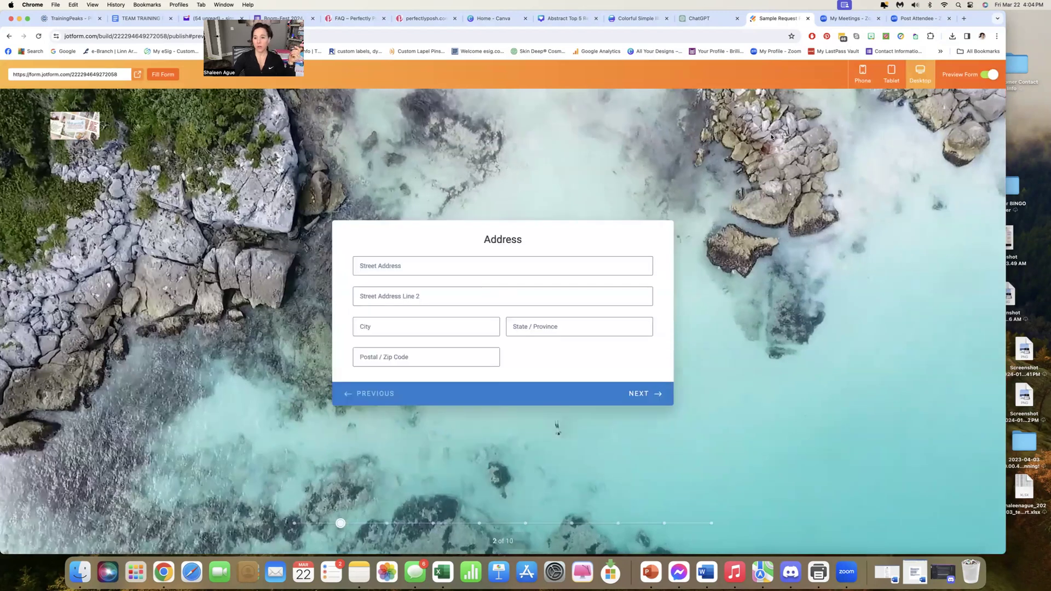
left_click(656, 392)
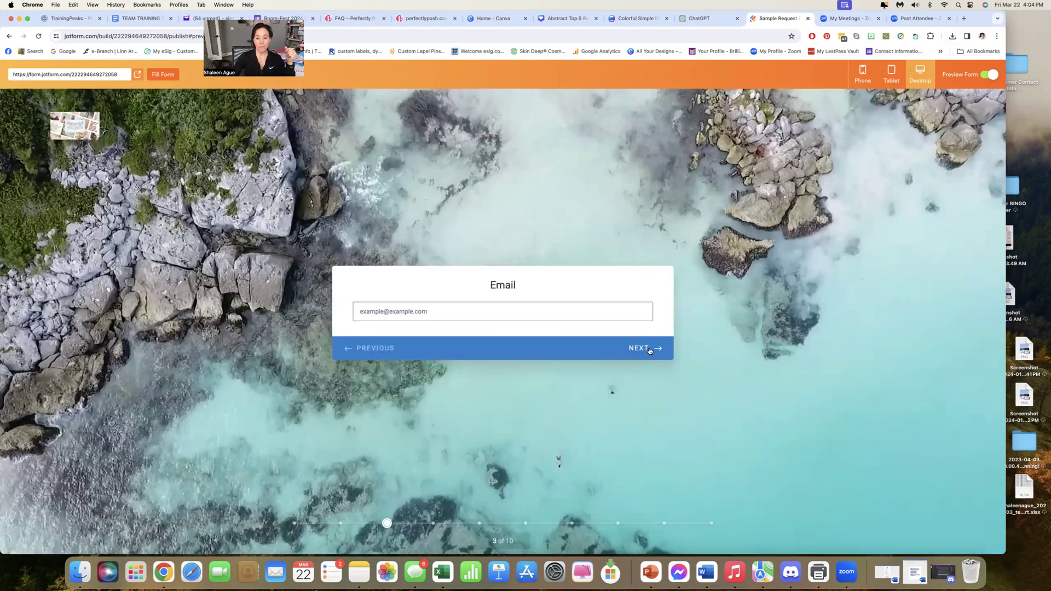
left_click(650, 351)
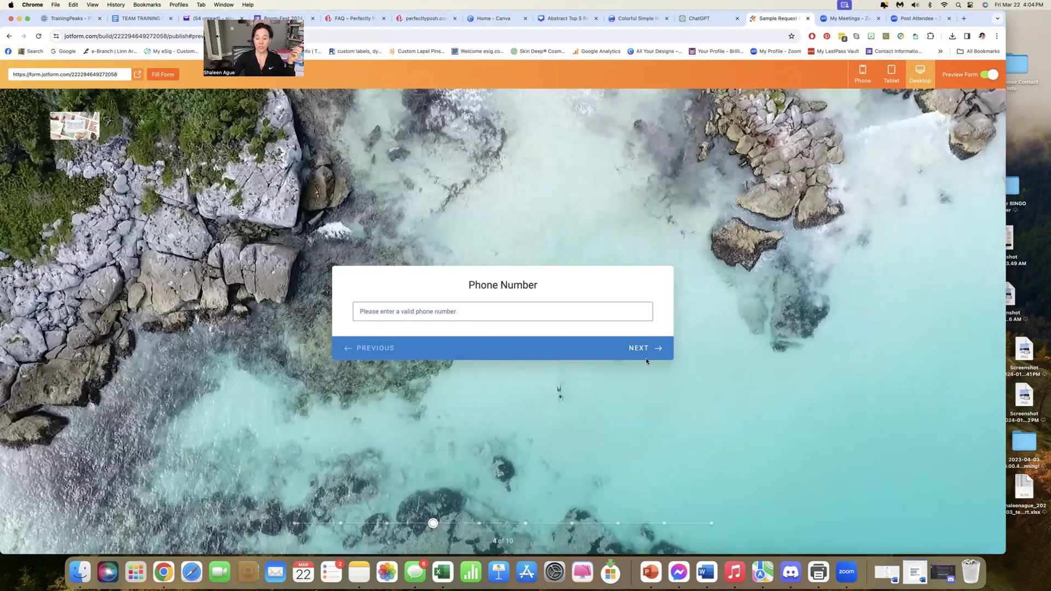
left_click(646, 357)
left_click(646, 371)
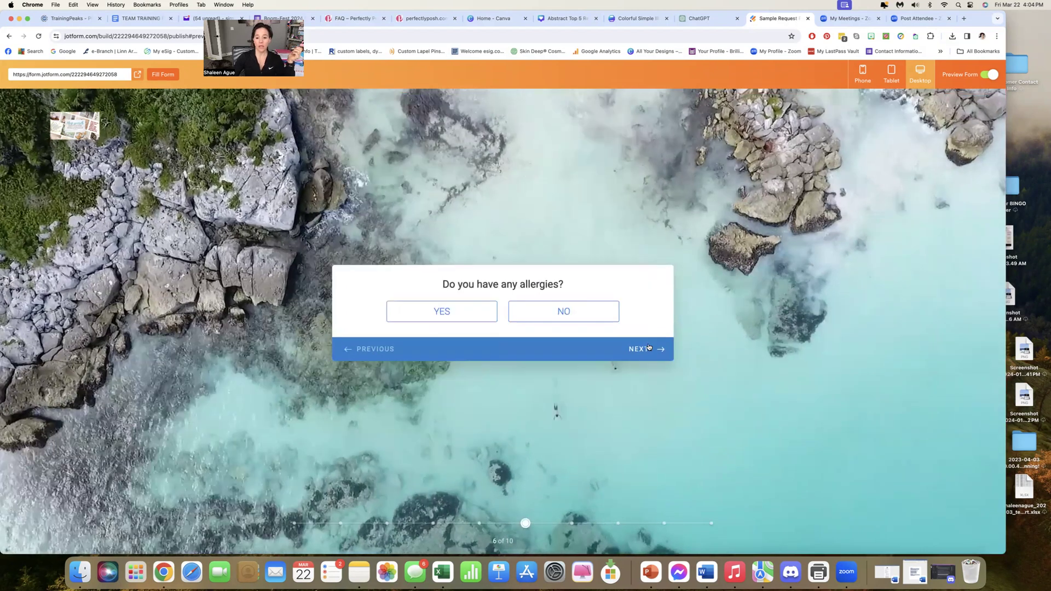
left_click(650, 347)
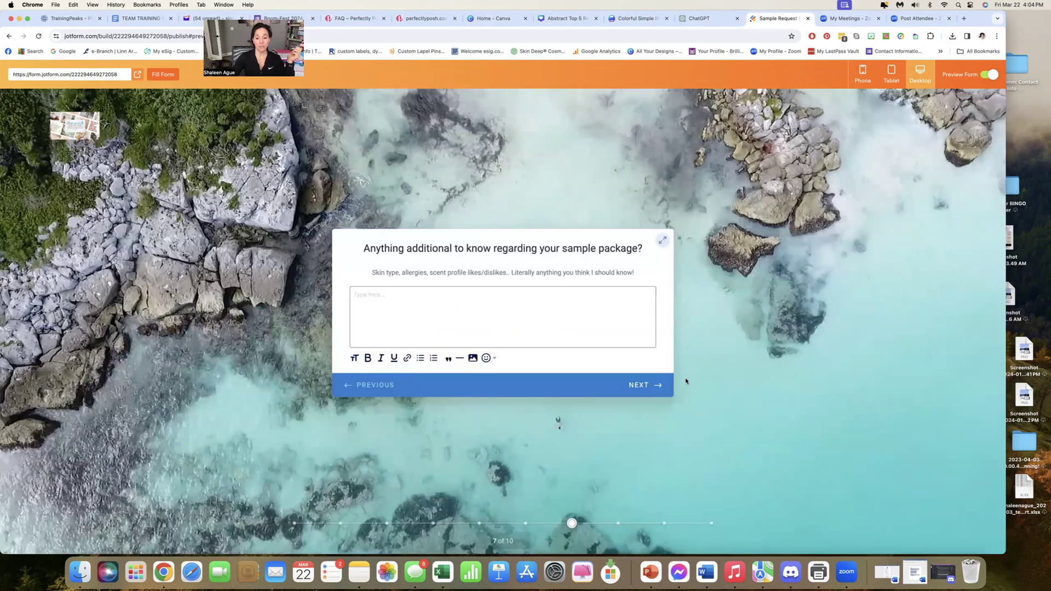
left_click(649, 383)
left_click(649, 360)
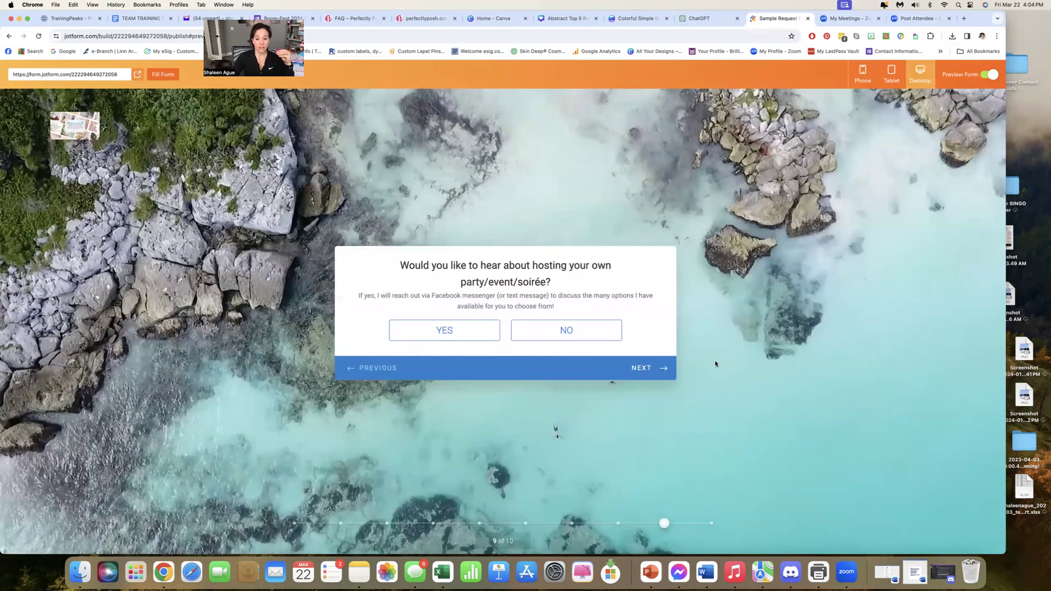
left_click(654, 370)
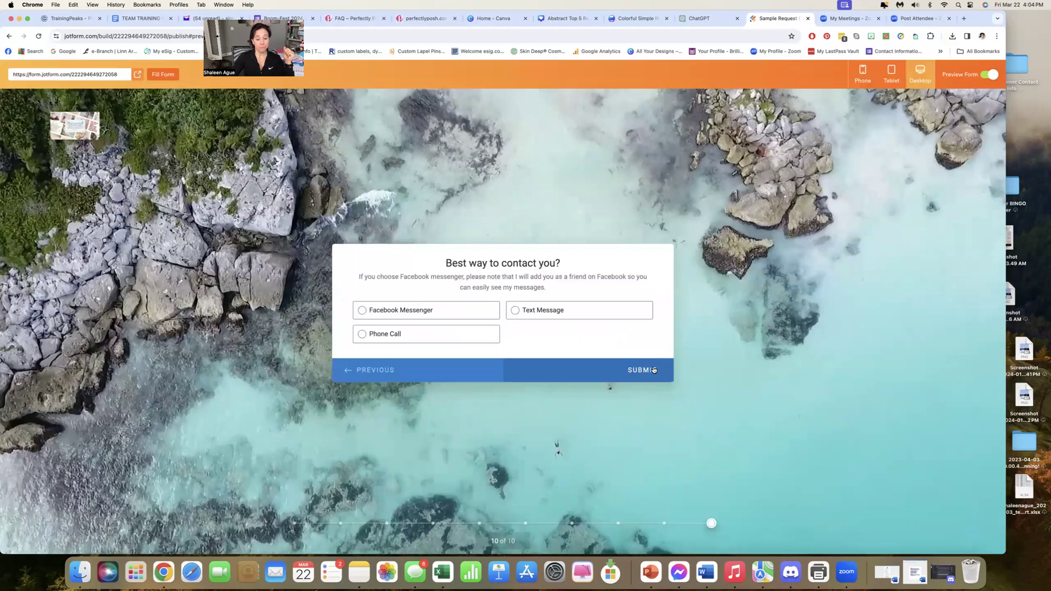
left_click(654, 370)
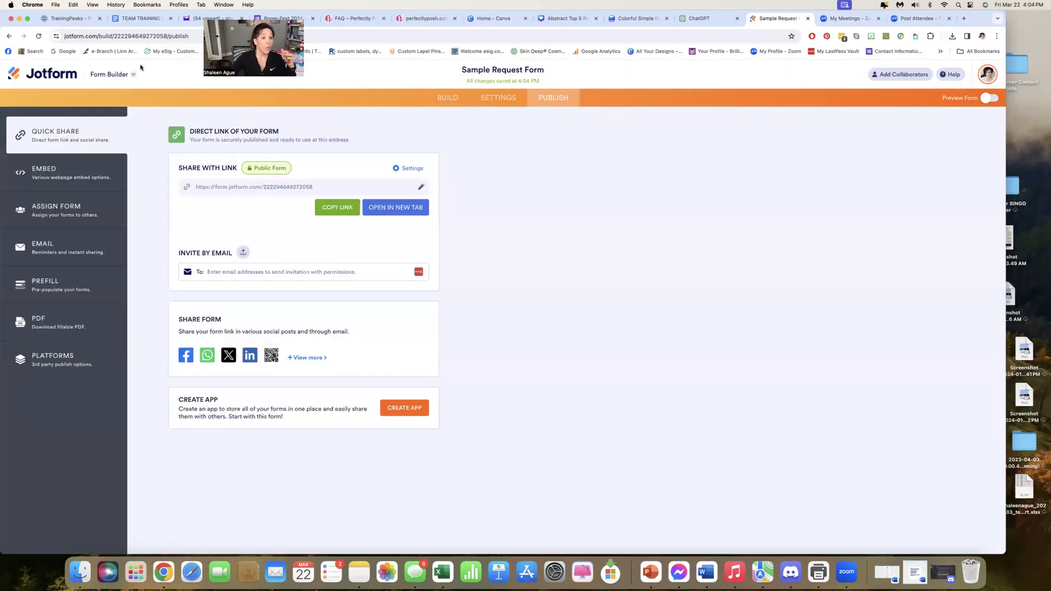
Return to the forms list, open the Sample Request Form's submissions table, and look over its entries
left_click(87, 72)
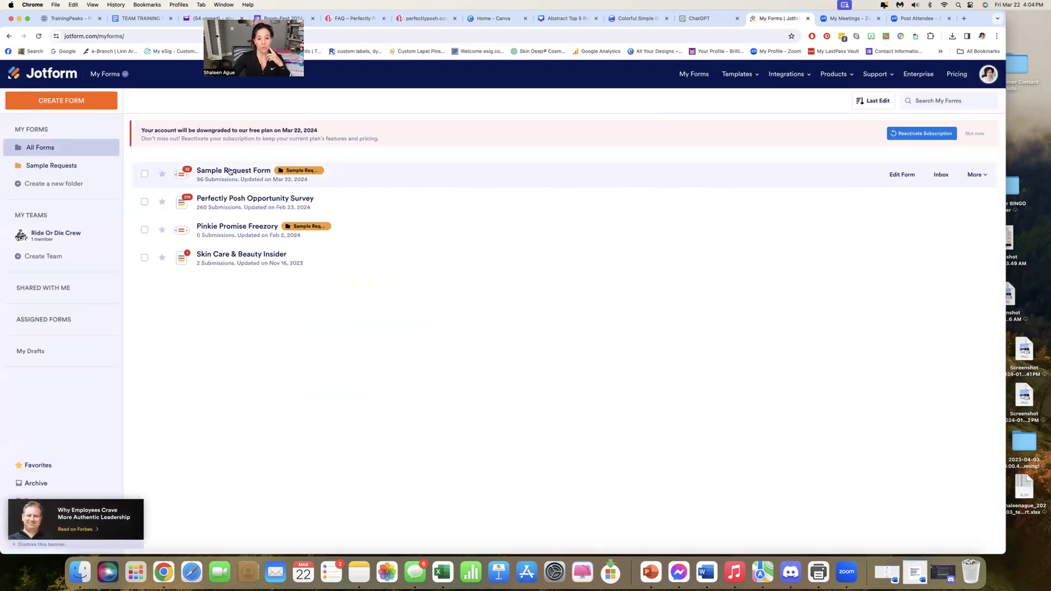
scroll(250, 175, "down", 1)
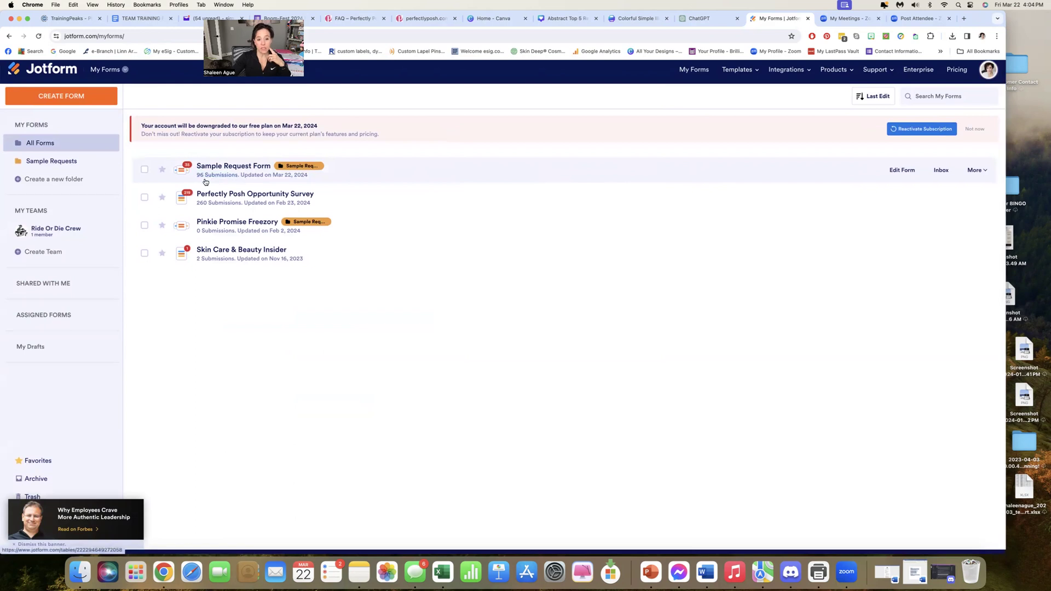
scroll(209, 177, "down", 1)
scroll(212, 176, "up", 1)
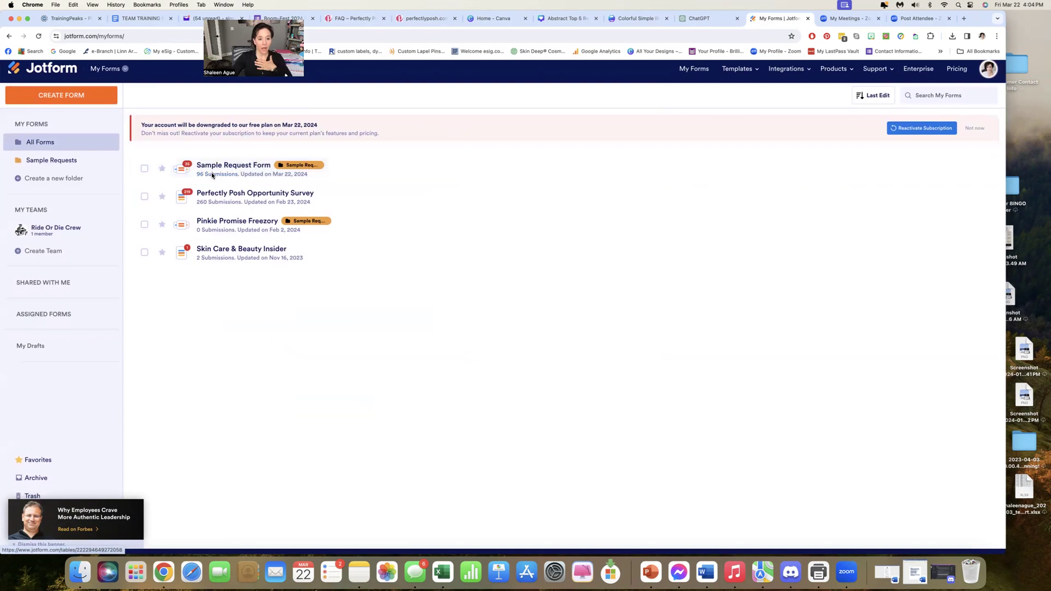
left_click(217, 174)
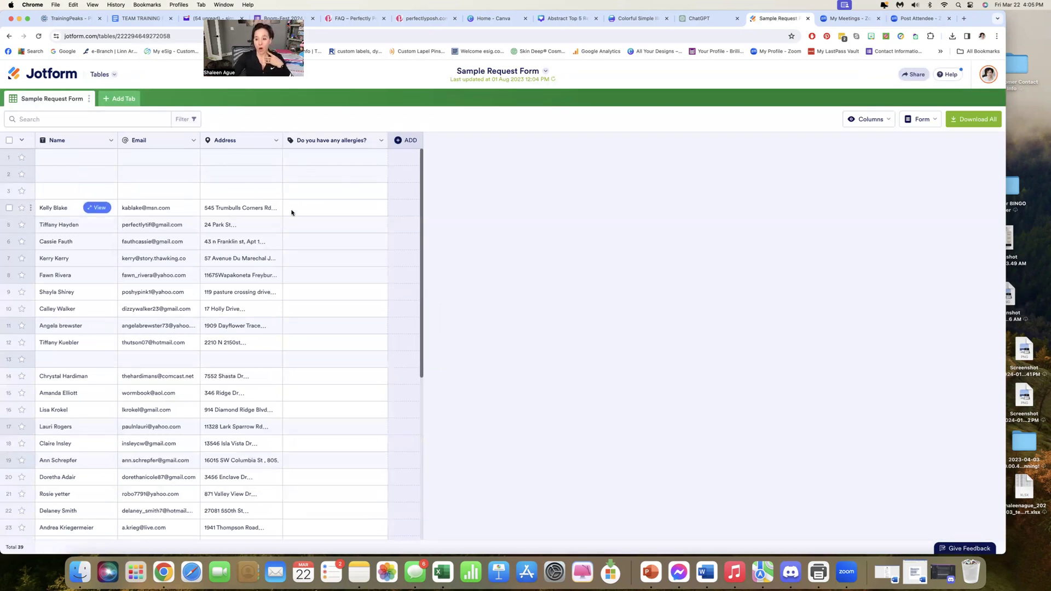
scroll(292, 213, "down", 5)
scroll(292, 213, "up", 5)
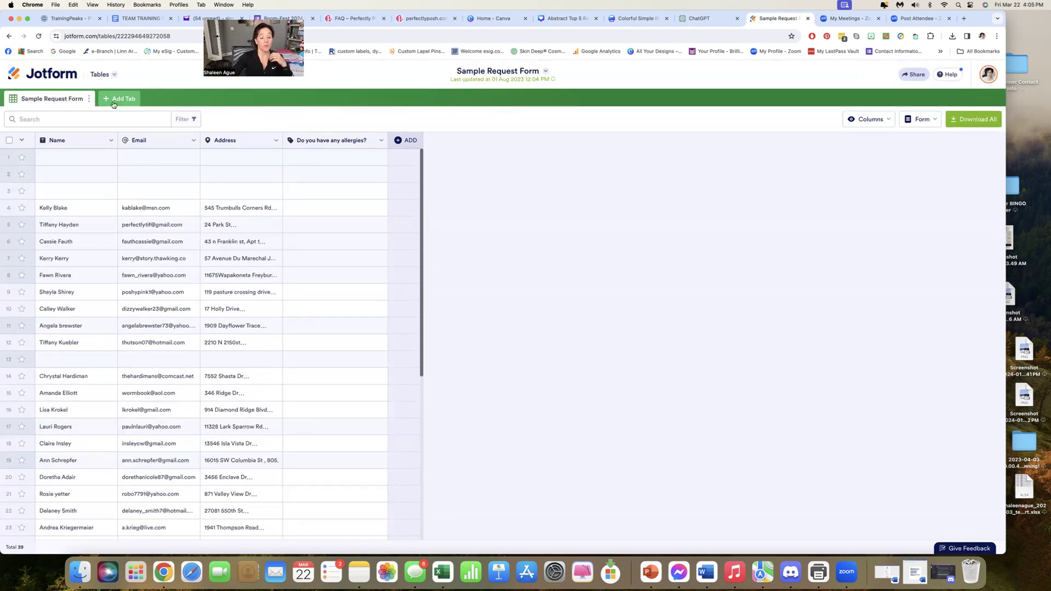
Look at the column options for the allergies question, and sort the submissions by Name in ascending order
left_click(381, 141)
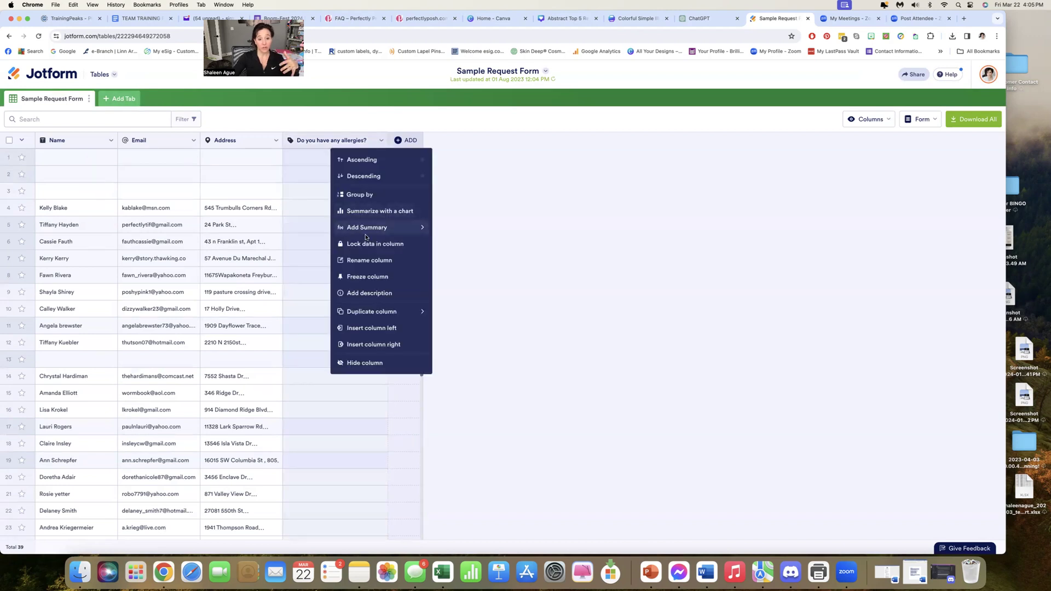
left_click(275, 142)
left_click(80, 139)
left_click(110, 141)
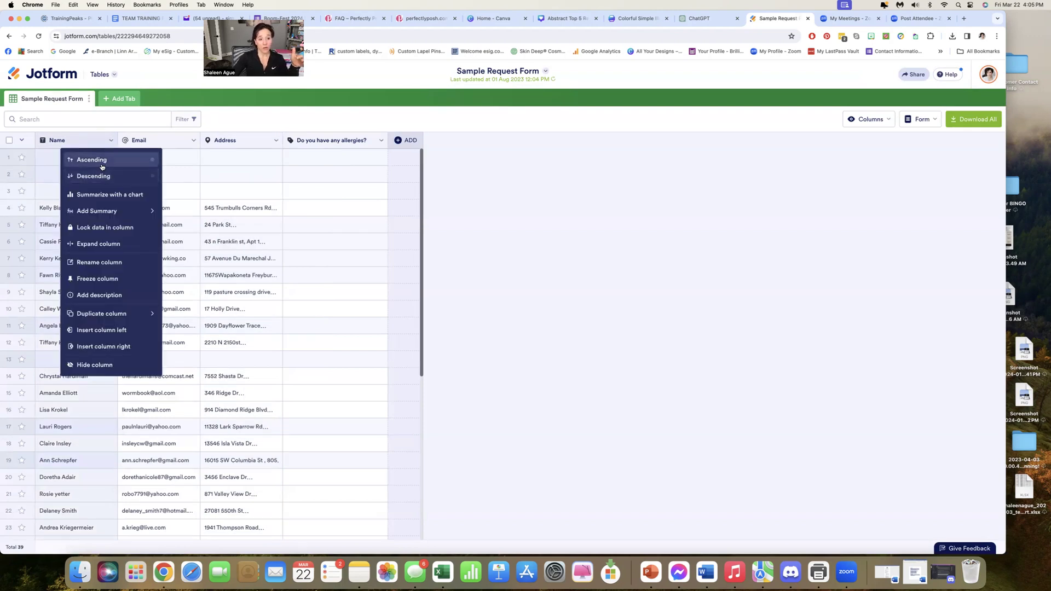
left_click(101, 164)
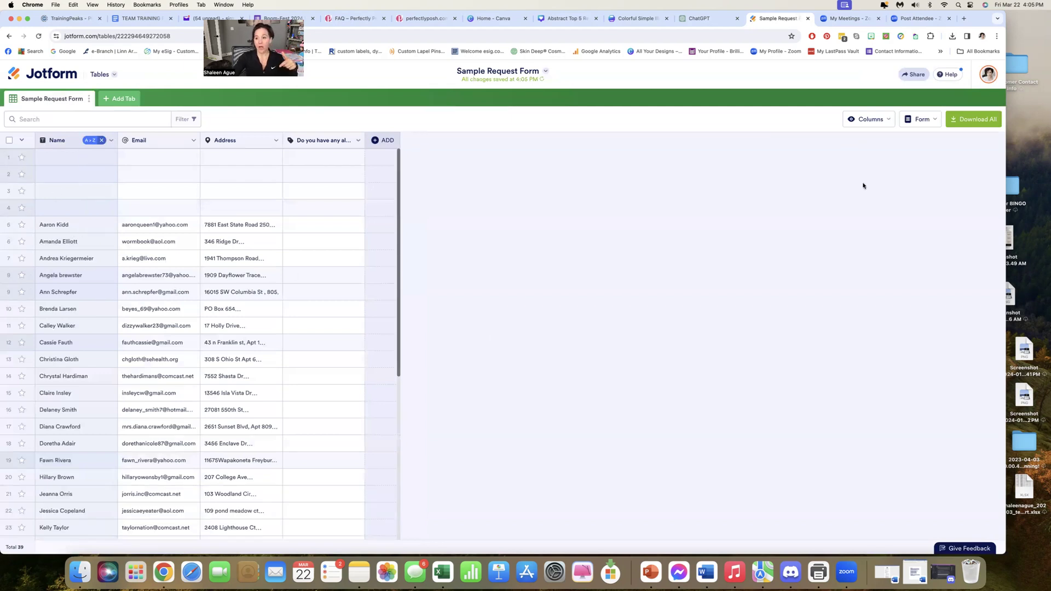
Show the formats for downloading all submissions, and return to the forms list
left_click(978, 119)
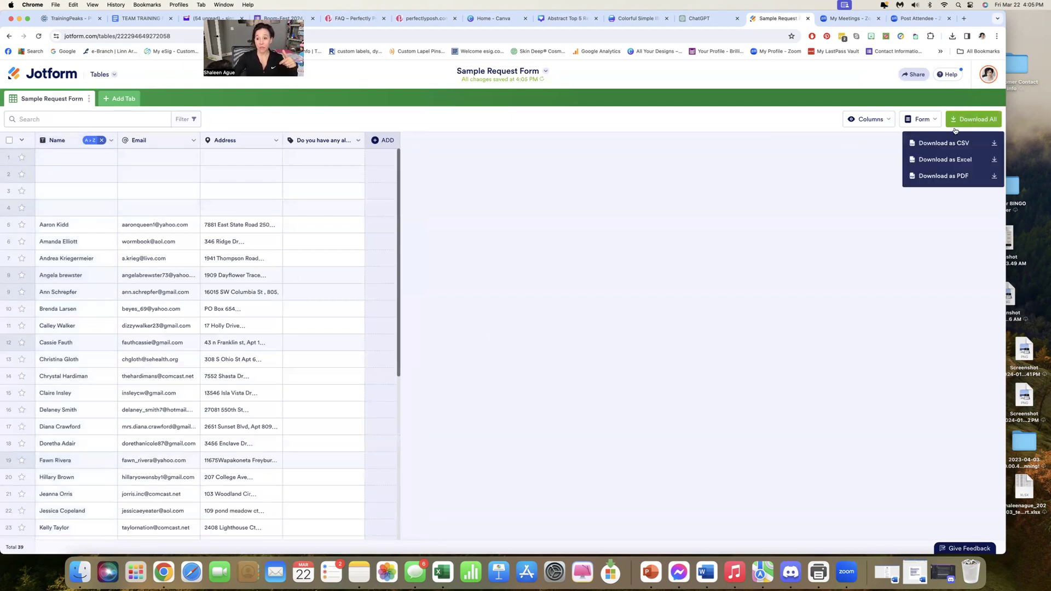
left_click(42, 77)
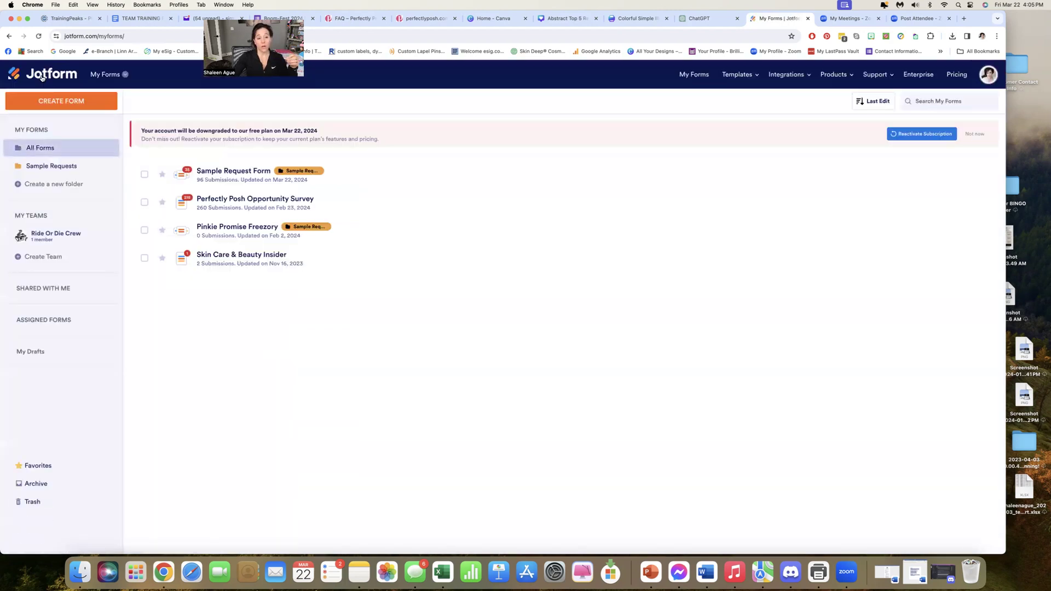